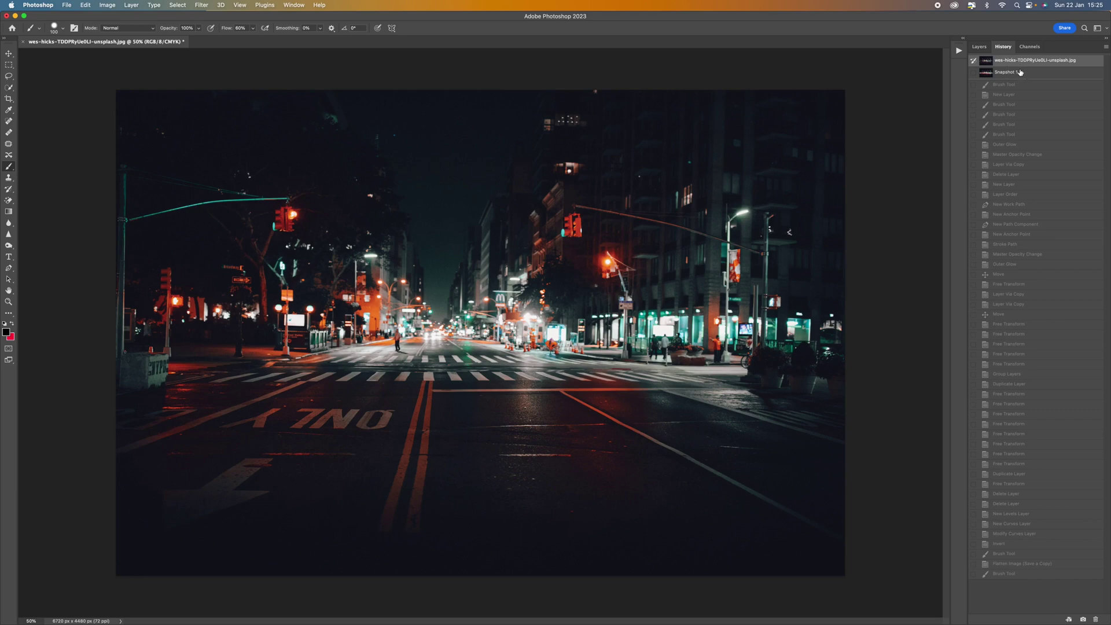
Preview the saved light-trail version, revert the photo, and create a new 847 × 703 px white document.
click(1020, 73)
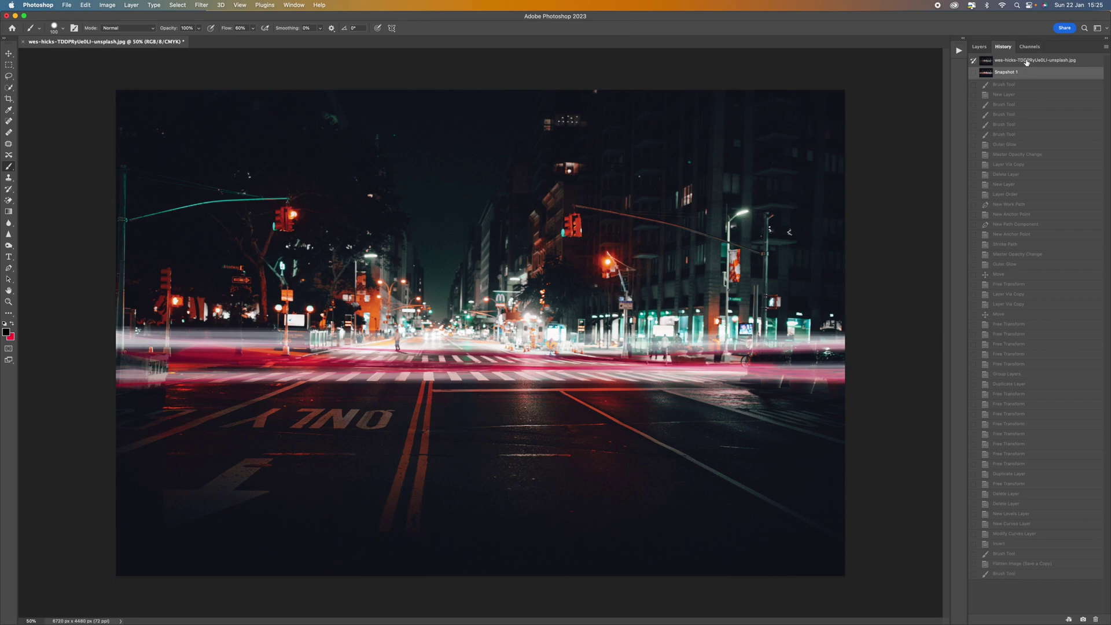
click(1027, 62)
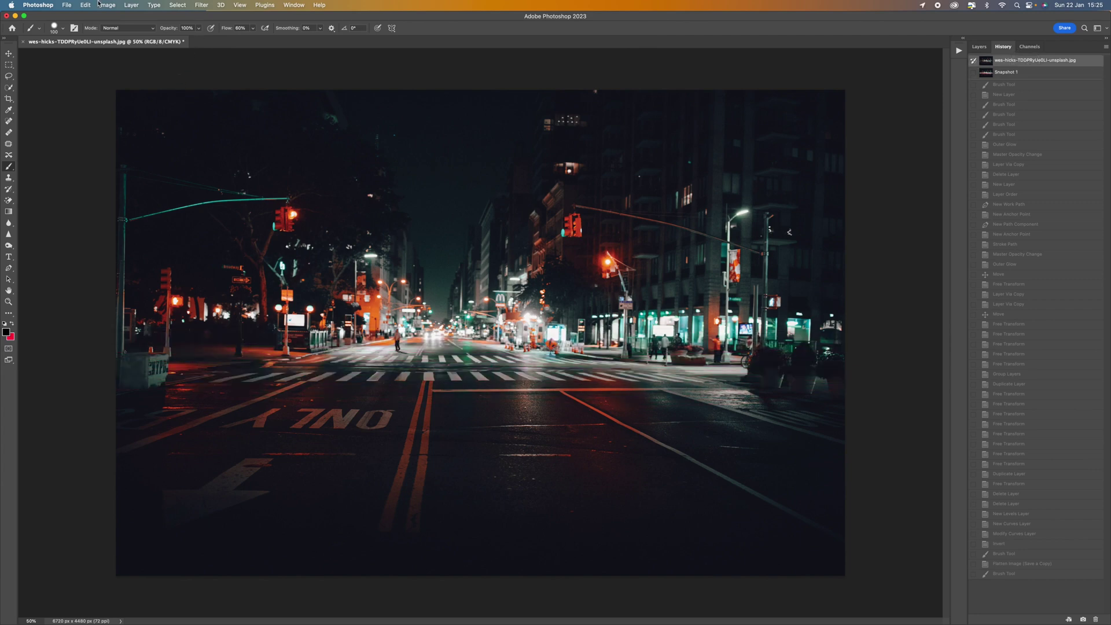
click(66, 5)
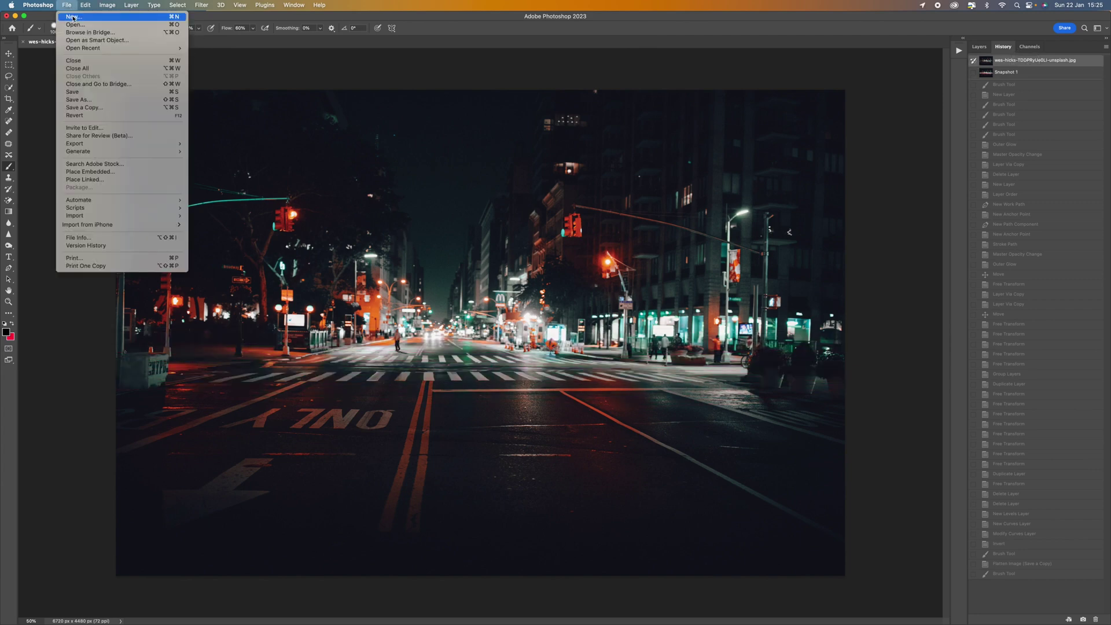
click(73, 16)
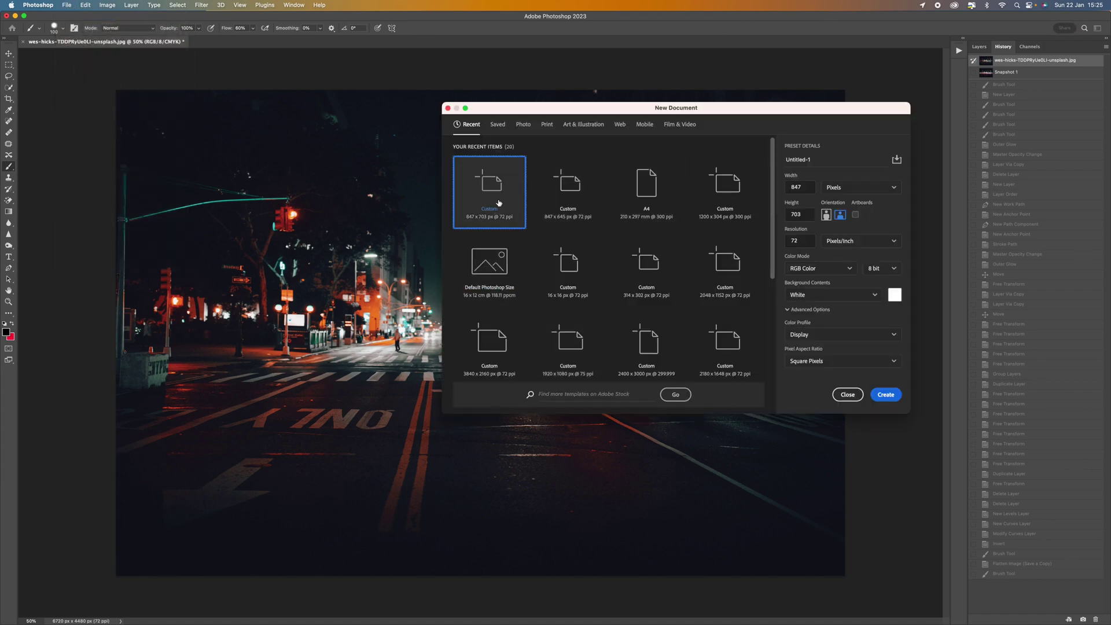
click(804, 181)
key(Tab)
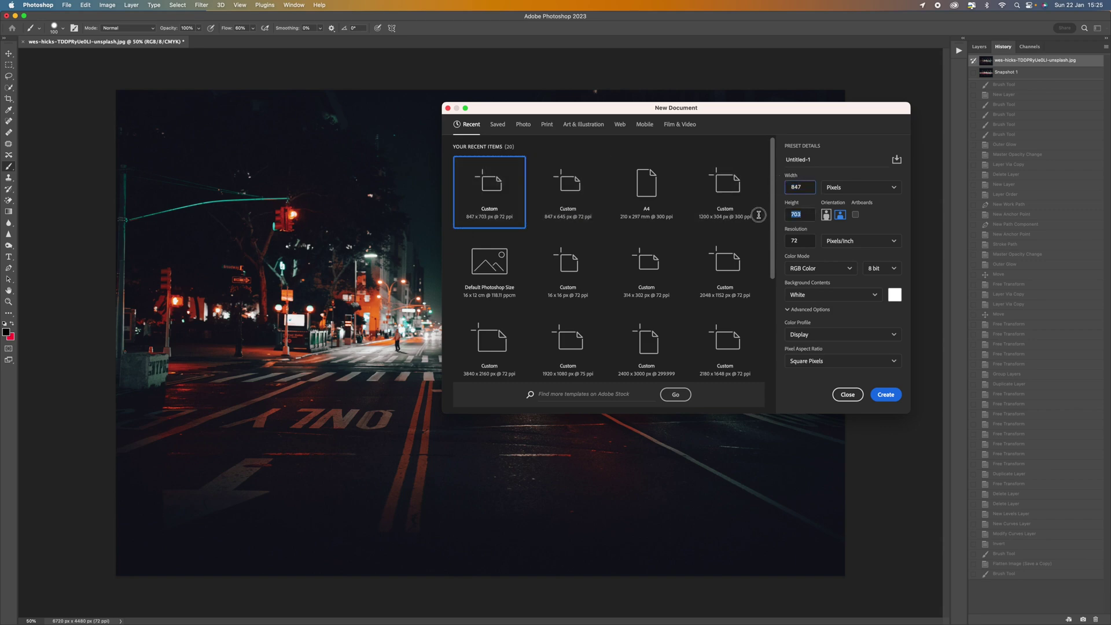
click(884, 396)
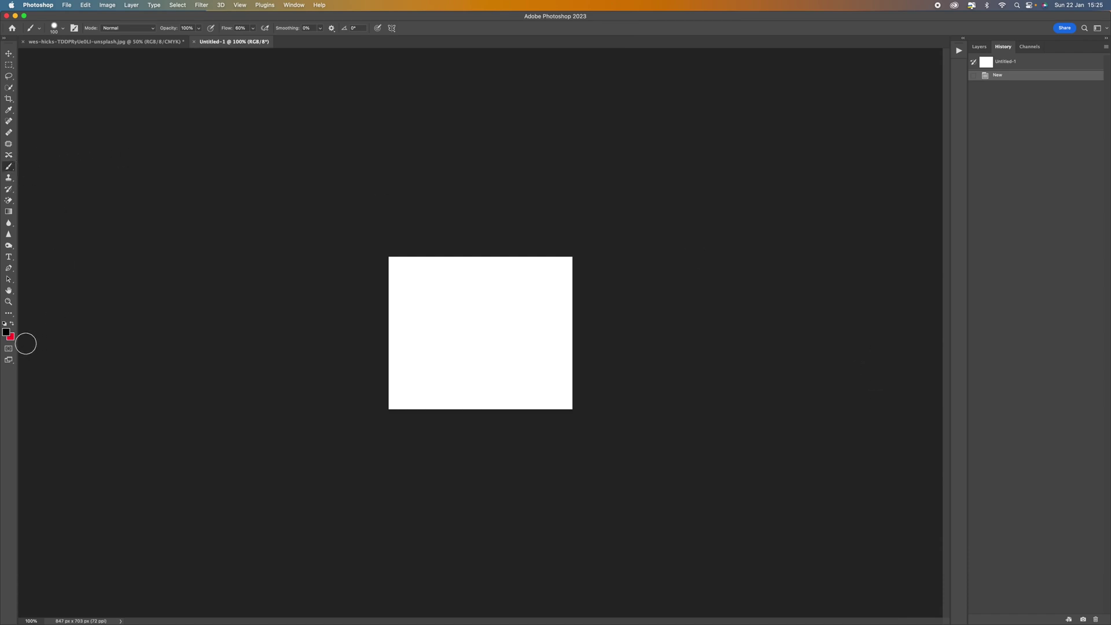
Set the foreground to black, brush flow to 100% and Soft Round brush hardness to 60%.
click(5, 333)
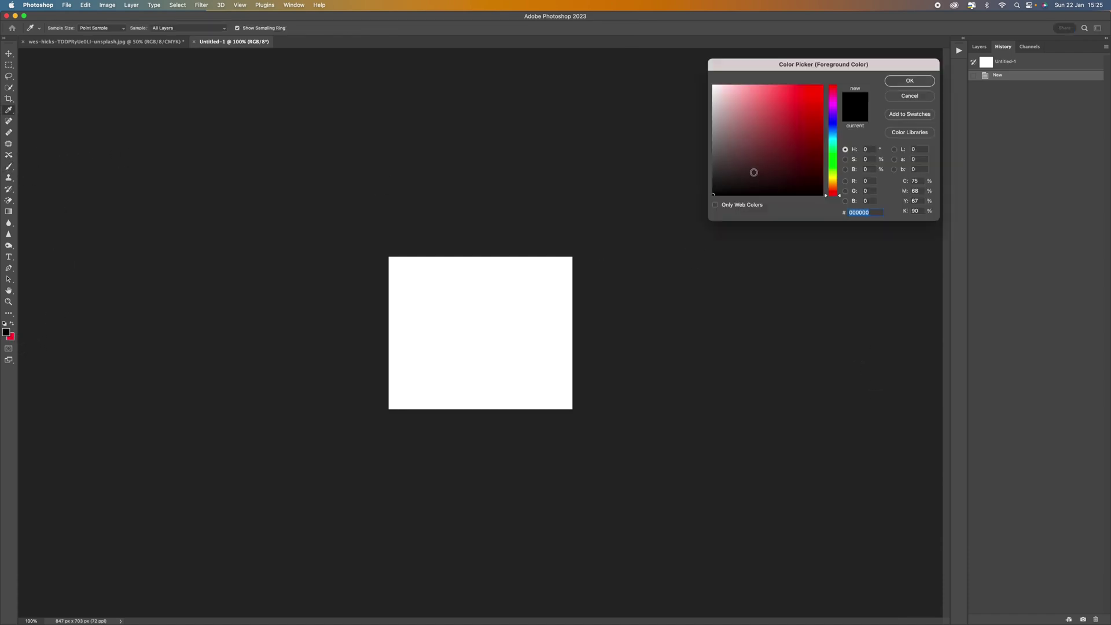
click(926, 82)
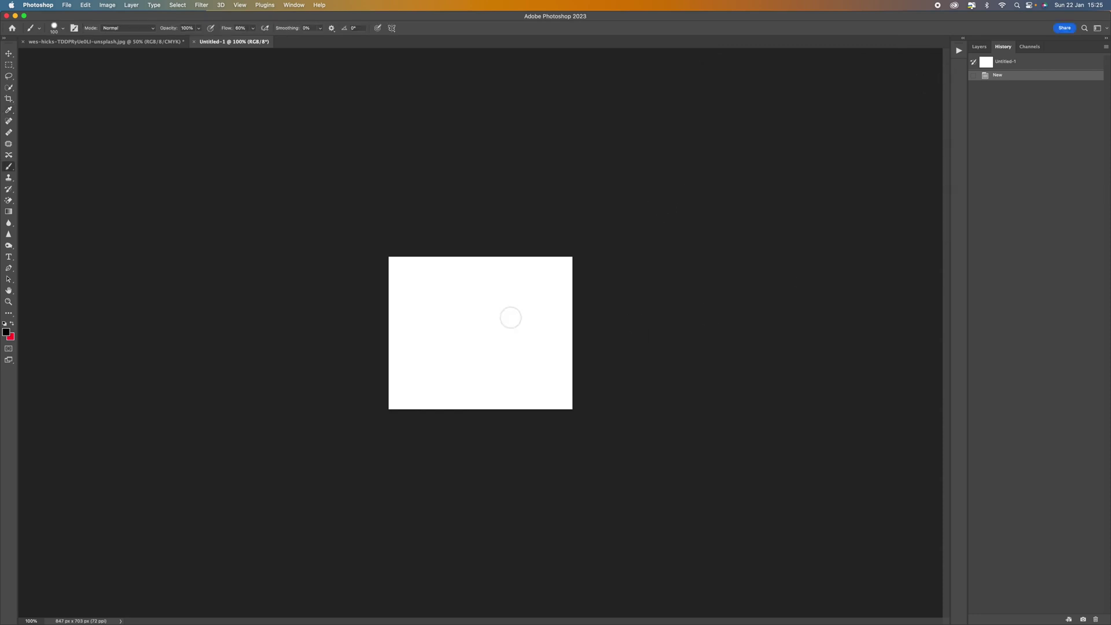
drag(253, 28, 331, 48)
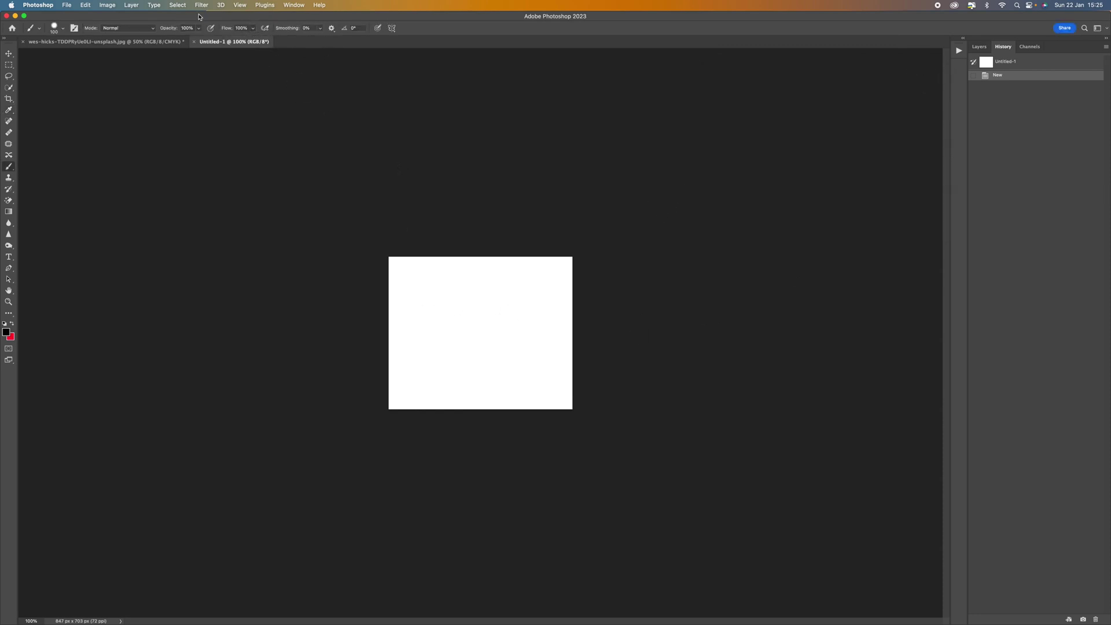
click(54, 28)
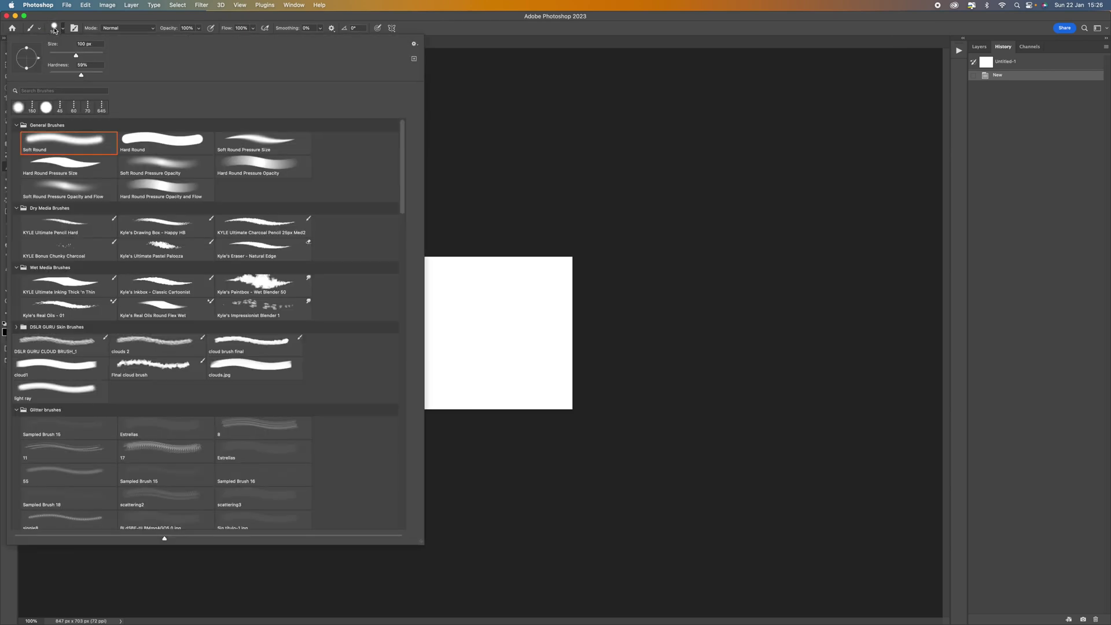
click(81, 75)
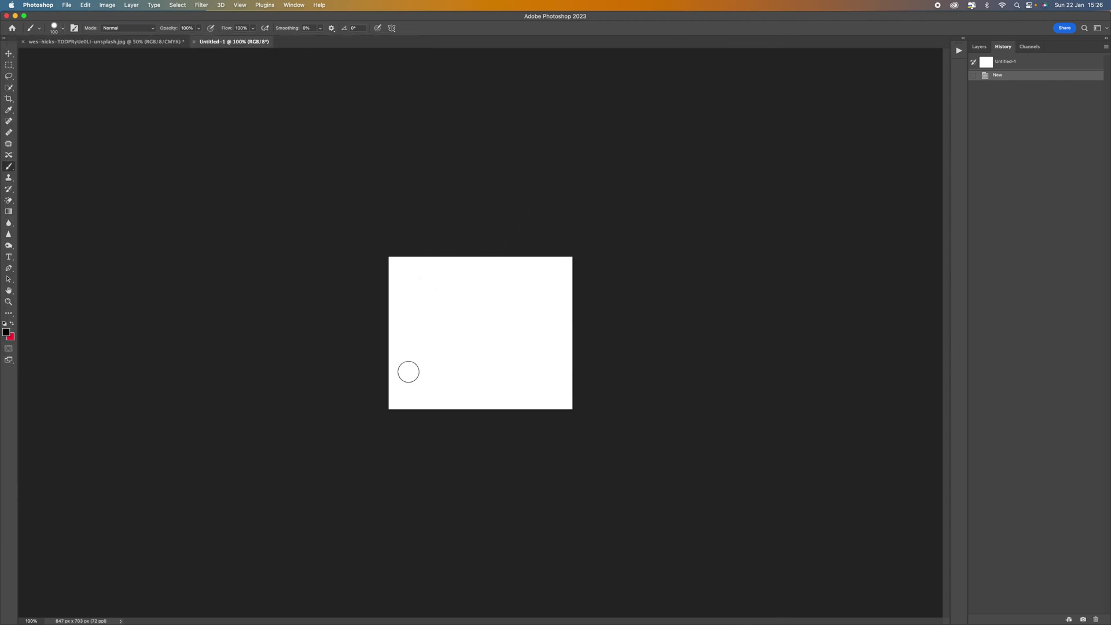
Paint four black dots in a vertical column down the canvas's left side.
click(410, 279)
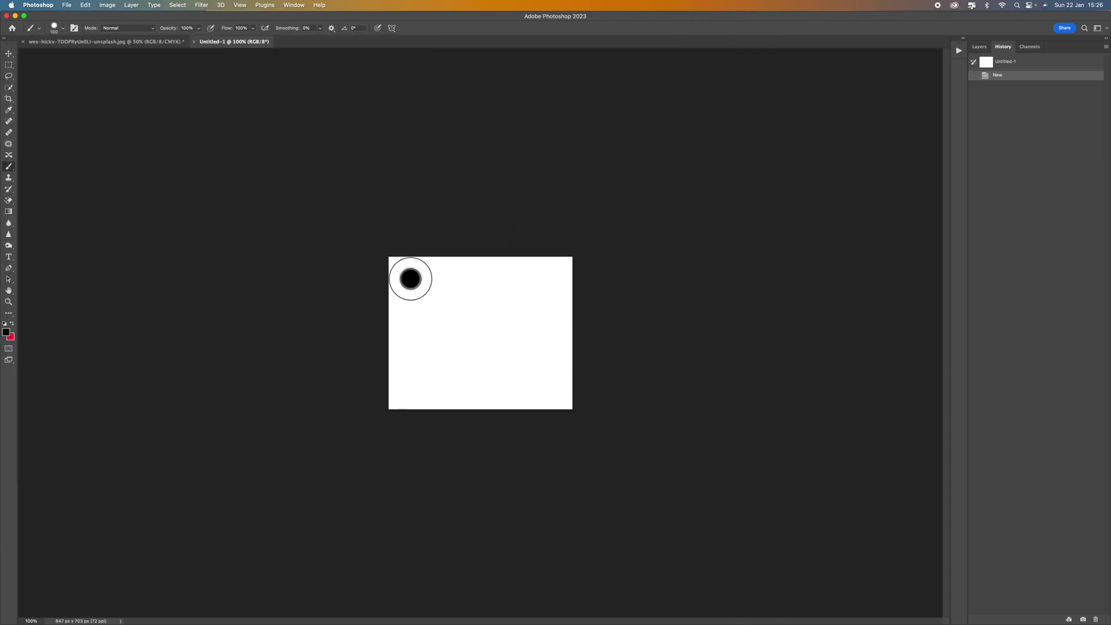
click(410, 319)
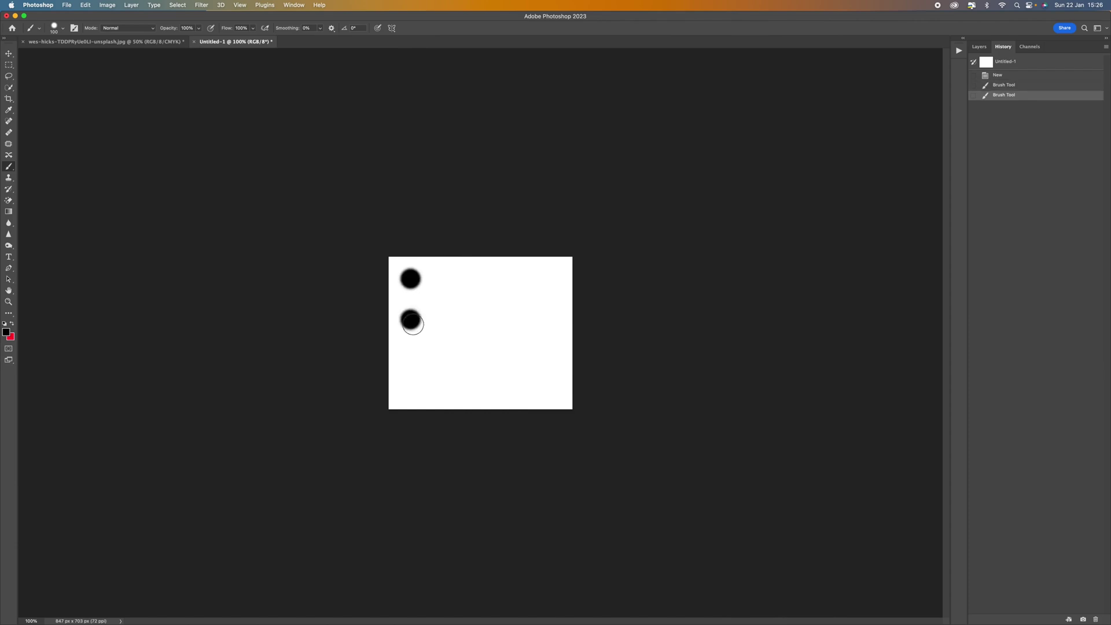
click(411, 358)
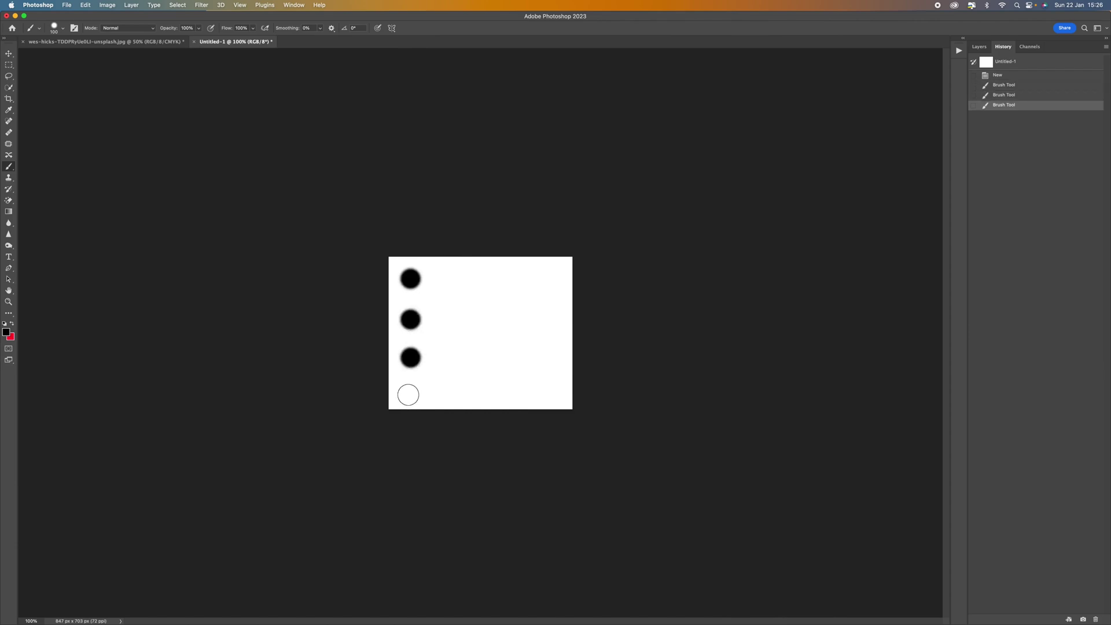
click(408, 394)
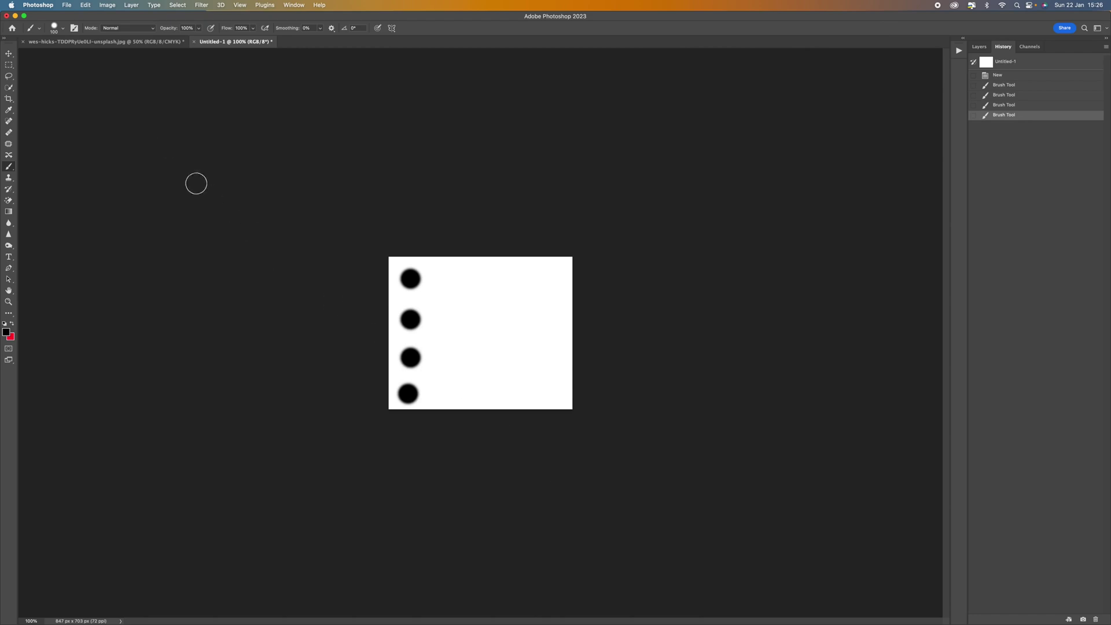
Define the dots as brush preset 'light trails brush', test a stroke, and return to the street photo.
click(85, 5)
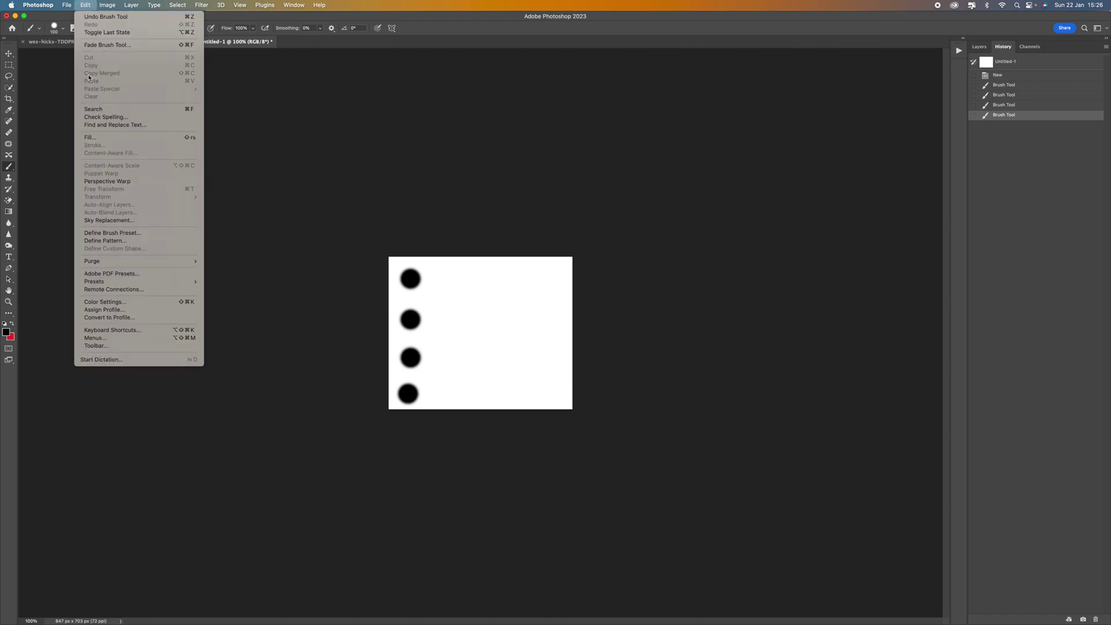
click(147, 236)
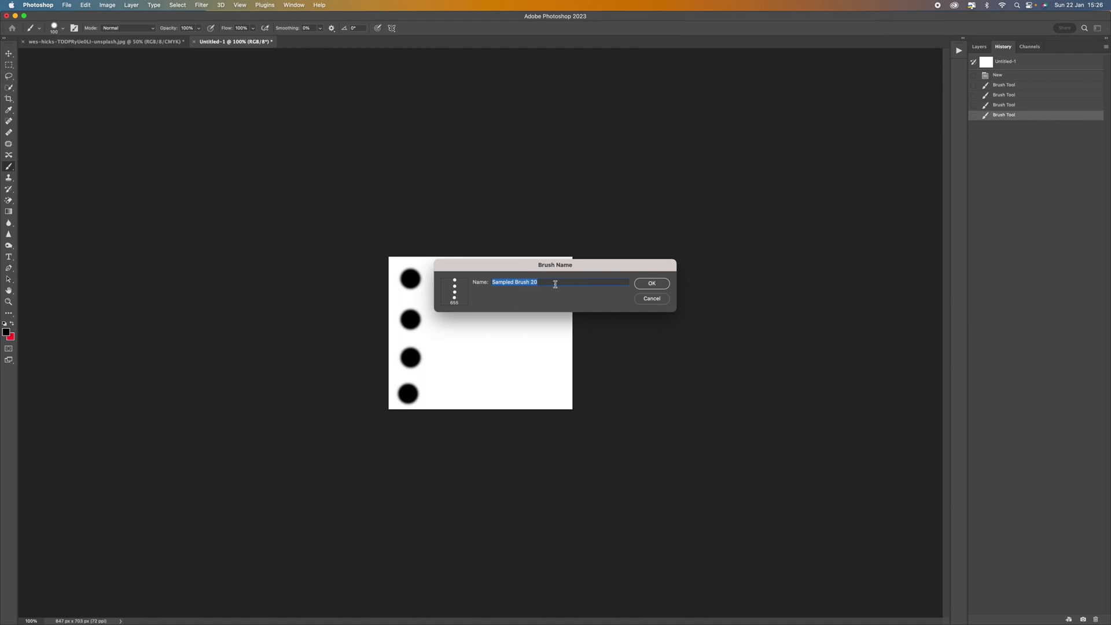
text(light trails brush)
key(Return)
drag(481, 341, 496, 340)
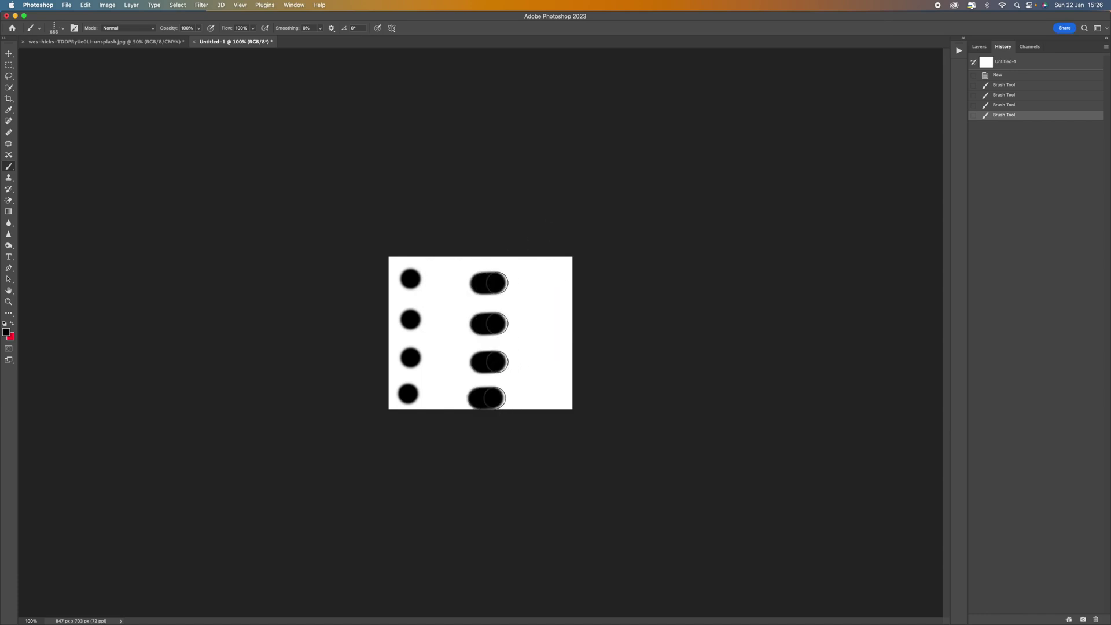
key(ctrl+Tab)
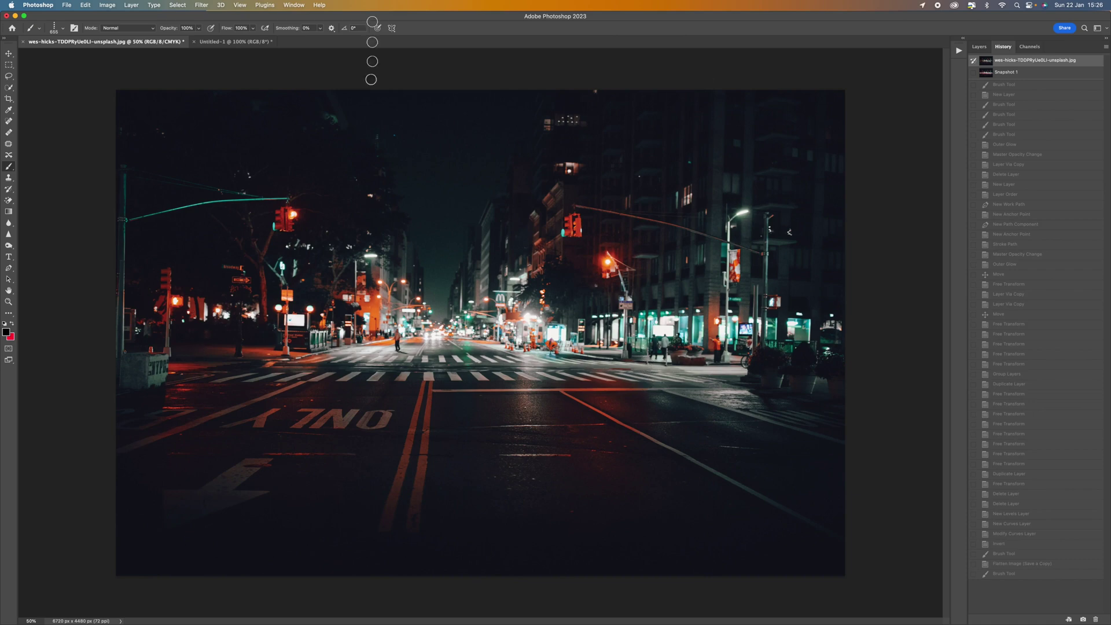
Add an empty Layer 1 above Background, with brush size 600 and foreground red #ff0000.
key(F7)
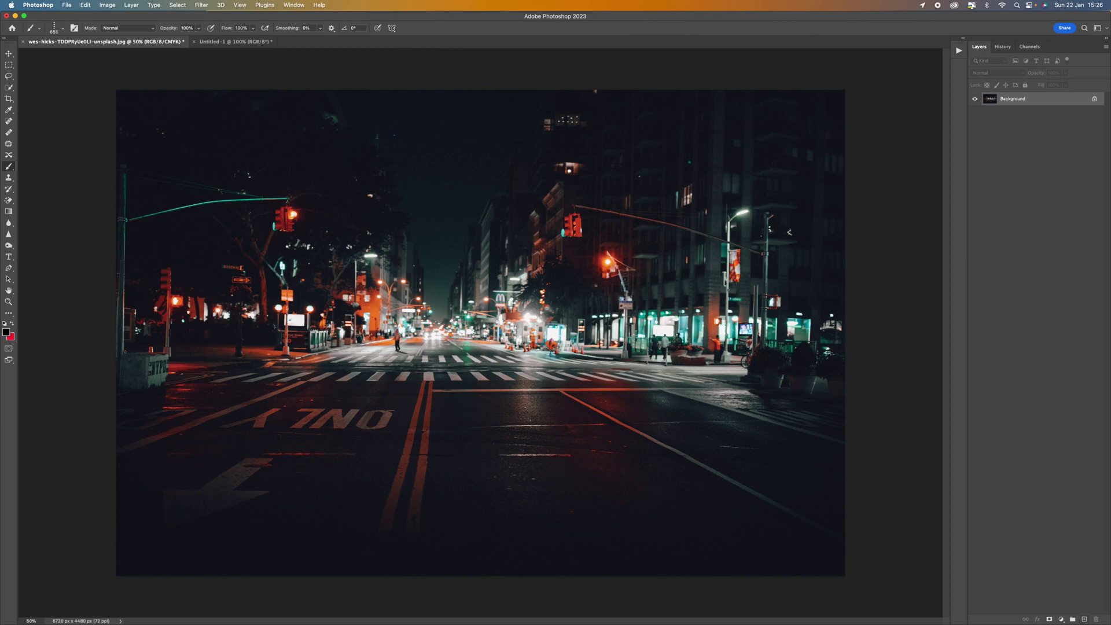
key(super+alt+shift+n)
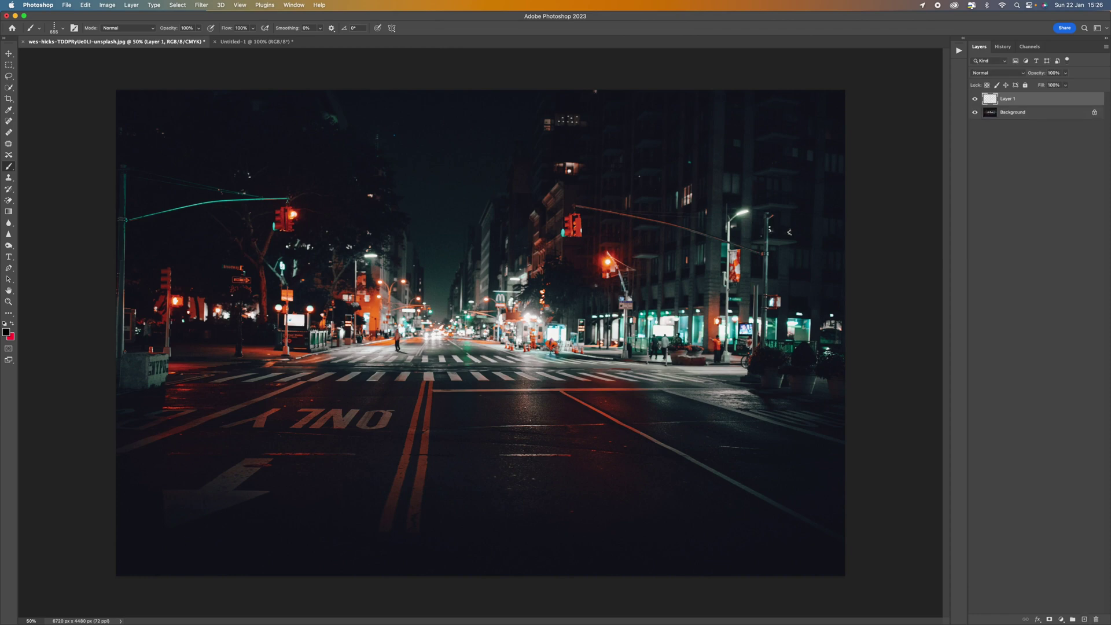
key(bracketleft)
key(bracketleft)
key(bracketleft)
key(bracketleft)
key(bracketleft)
key(bracketleft)
click(6, 331)
text(ff0000)
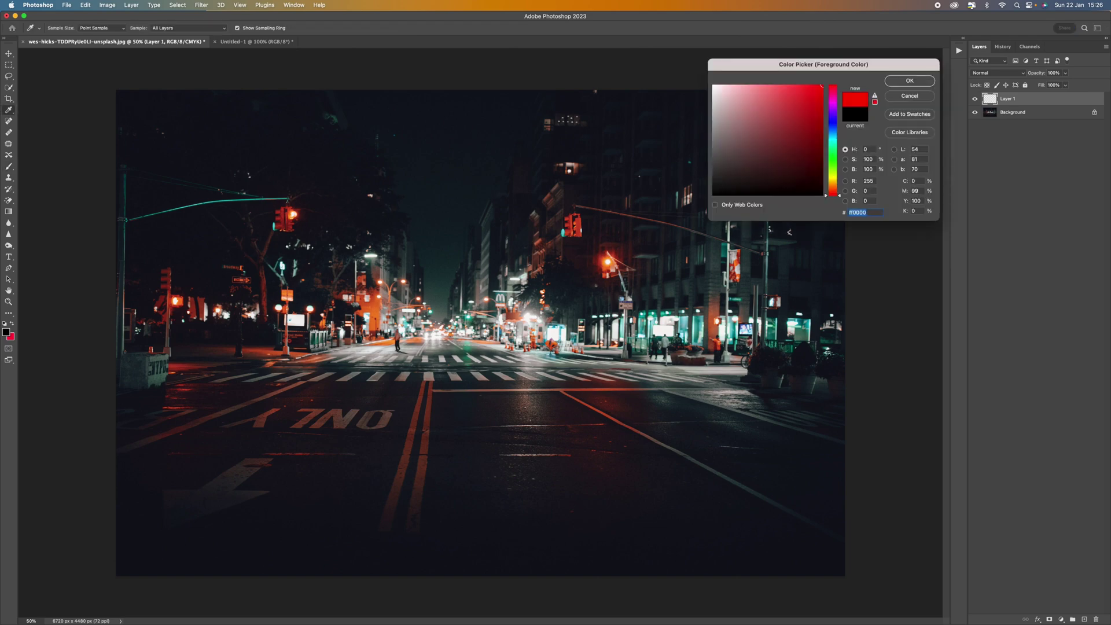
key(Return)
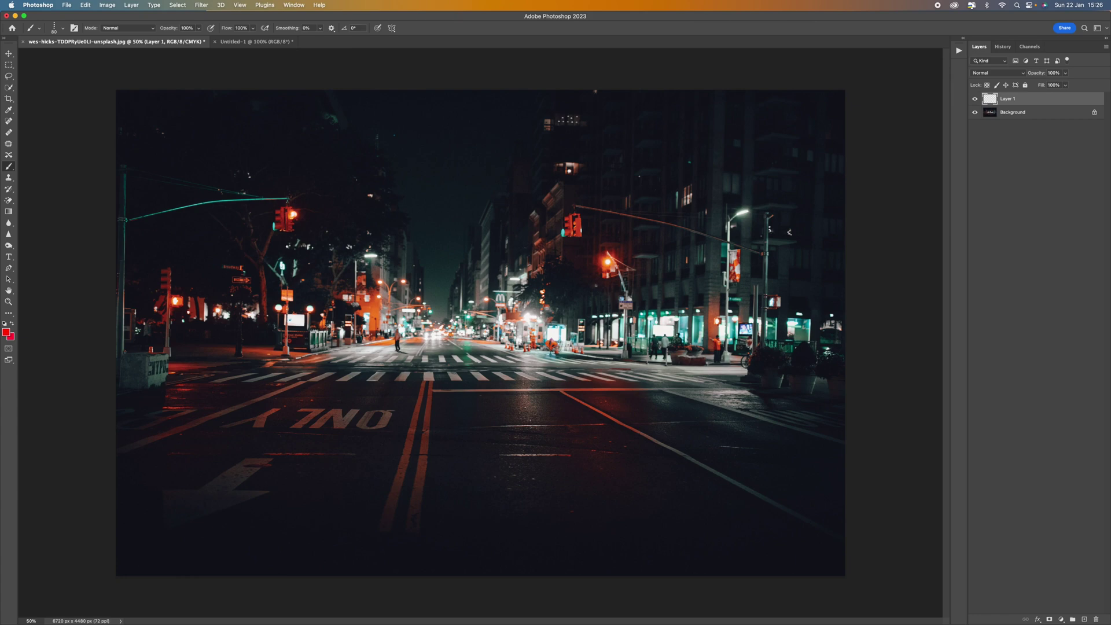
Paint test red strokes across the crosswalk, then undo them.
click(203, 355)
drag(283, 356, 434, 369)
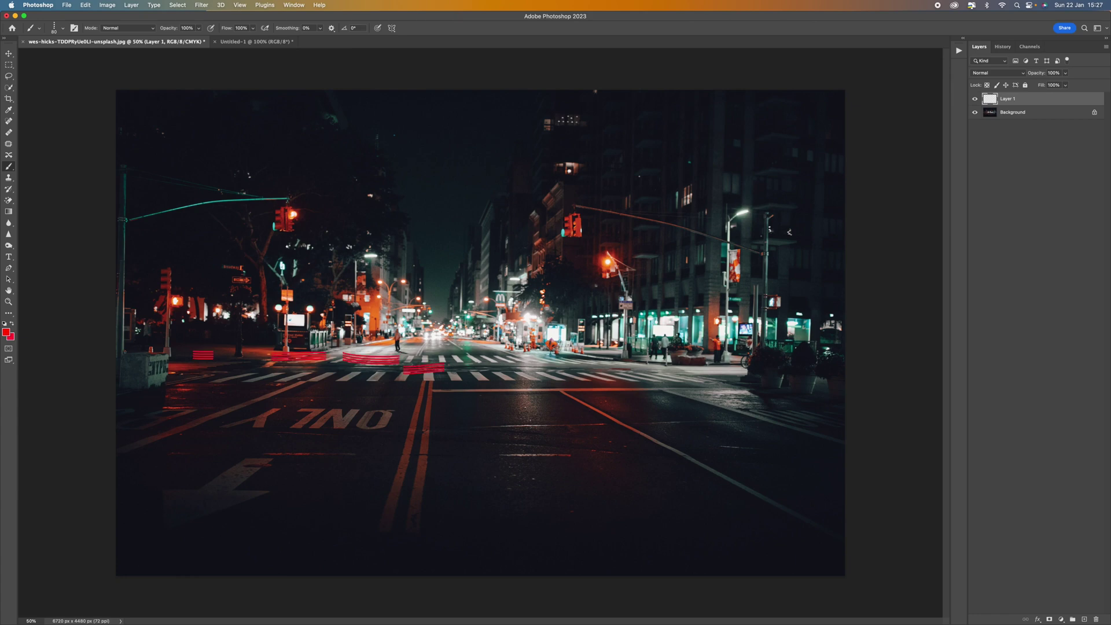
key(super+z)
key(super+z)
key(super+z)
key(super+z)
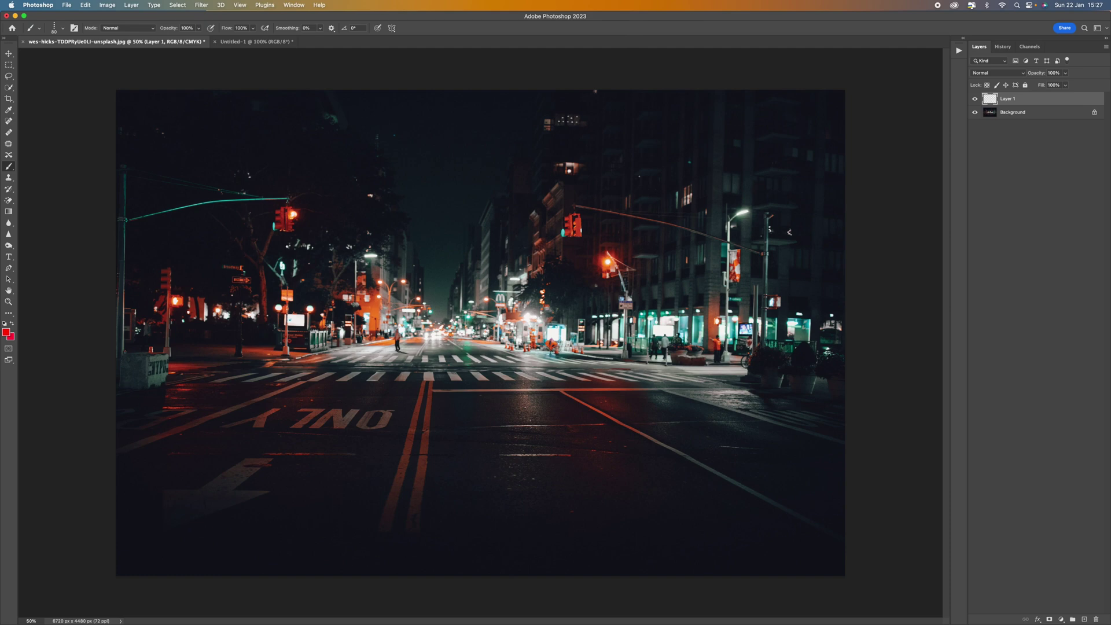
key(p)
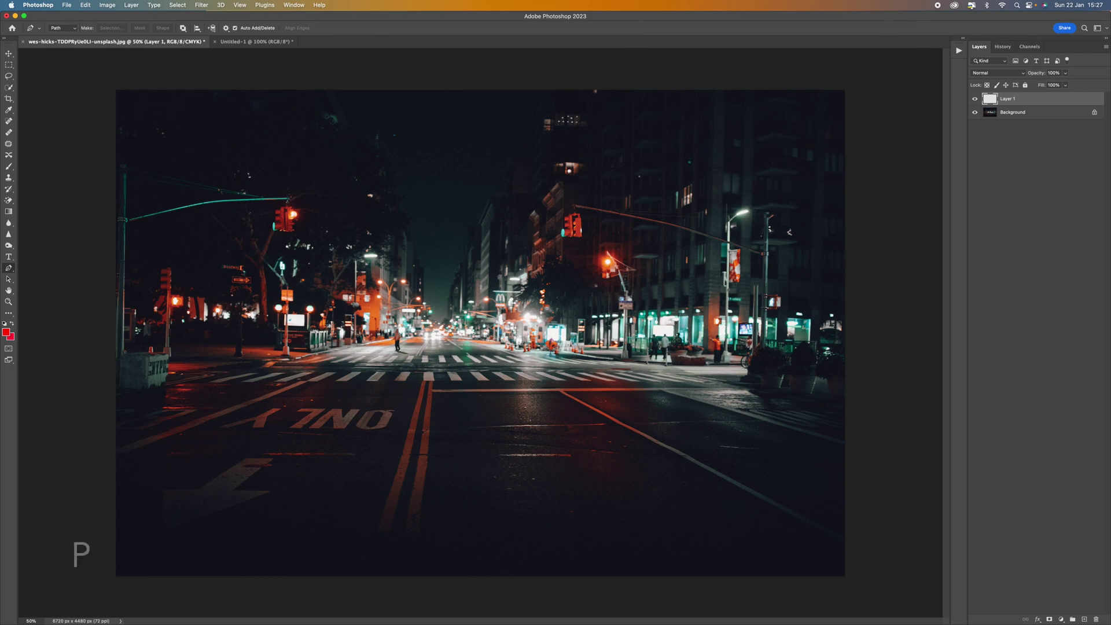
Draw two straight paths across the street at crosswalk height.
click(107, 348)
click(880, 344)
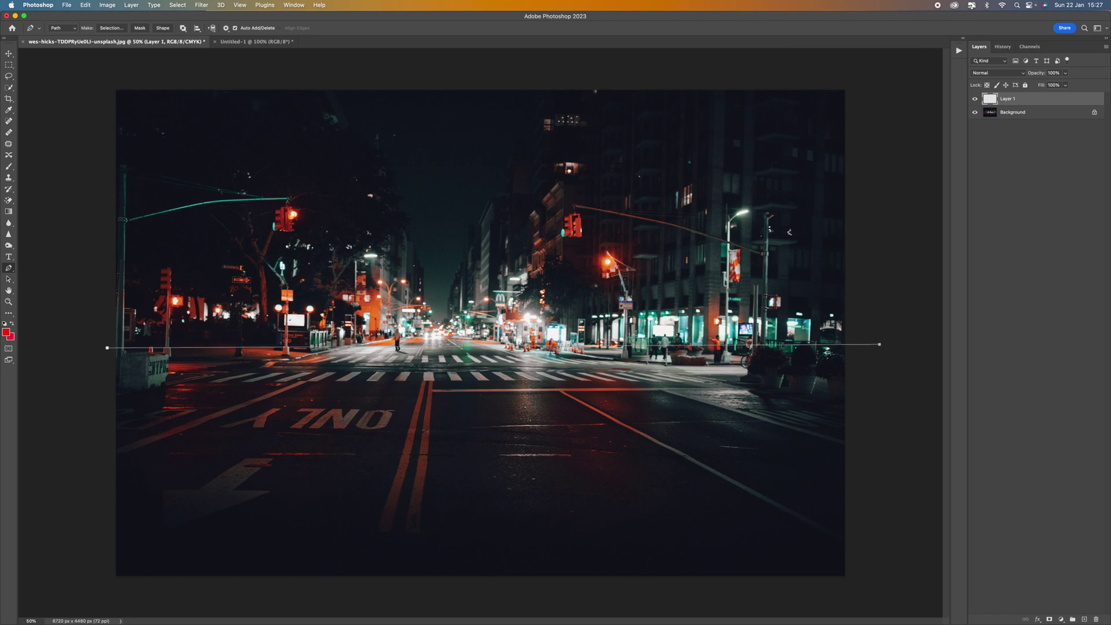
key(Escape)
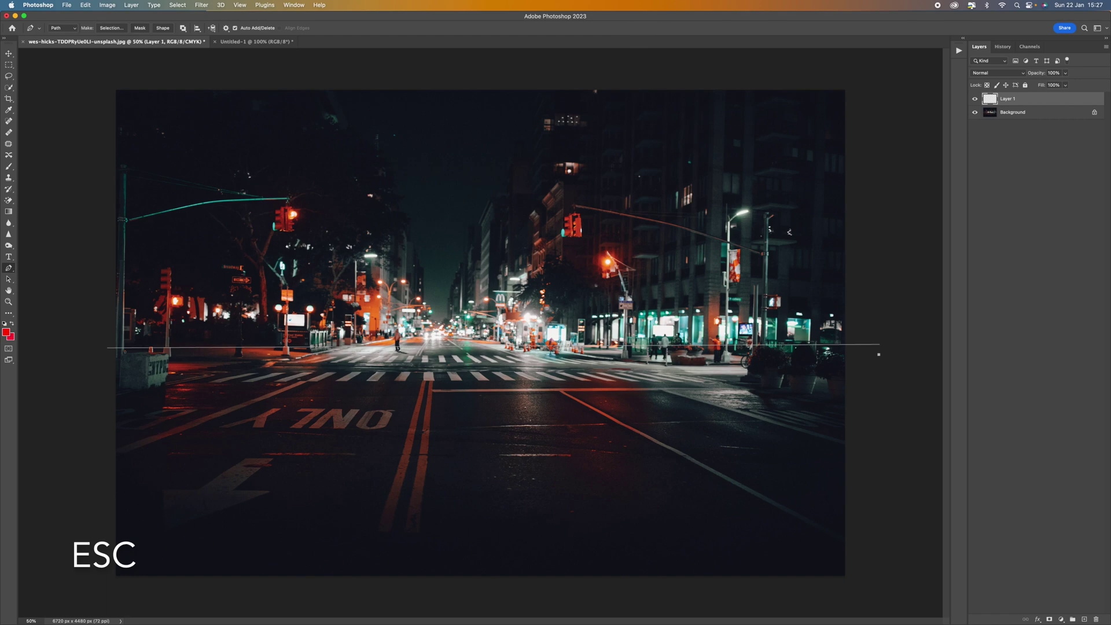
click(101, 364)
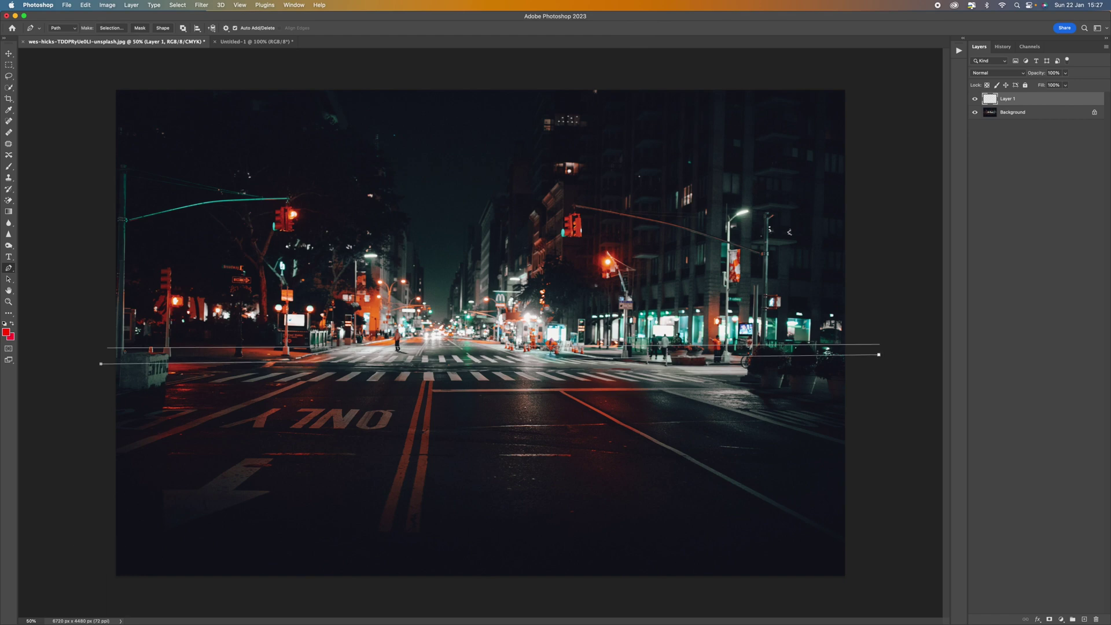
key(Escape)
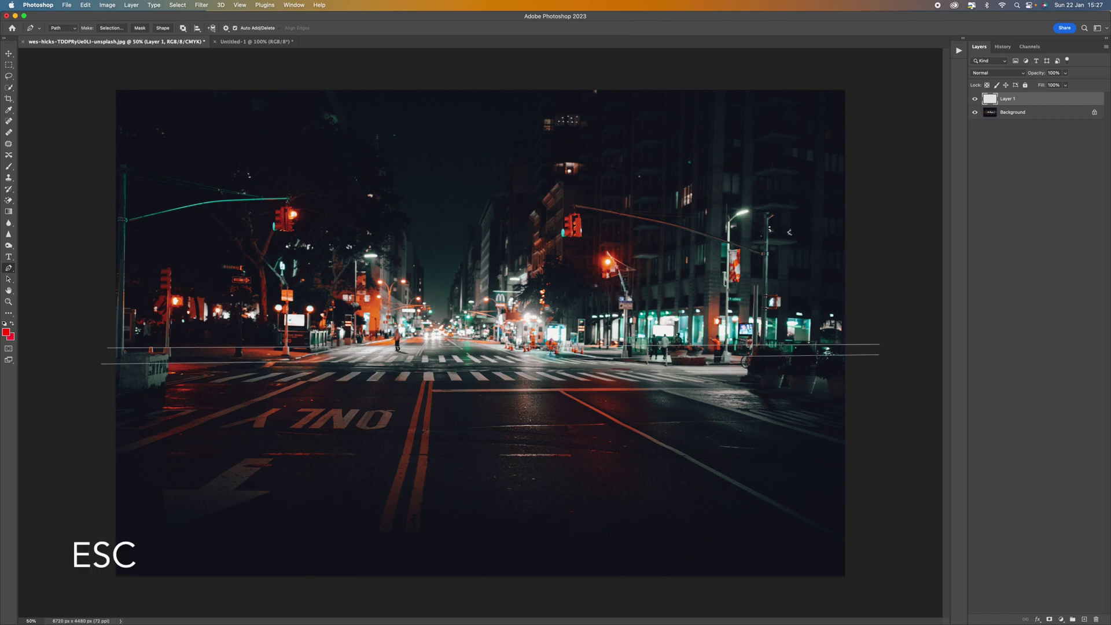
Stroke both paths with the red Brush and hide the path outlines.
right_click(273, 364)
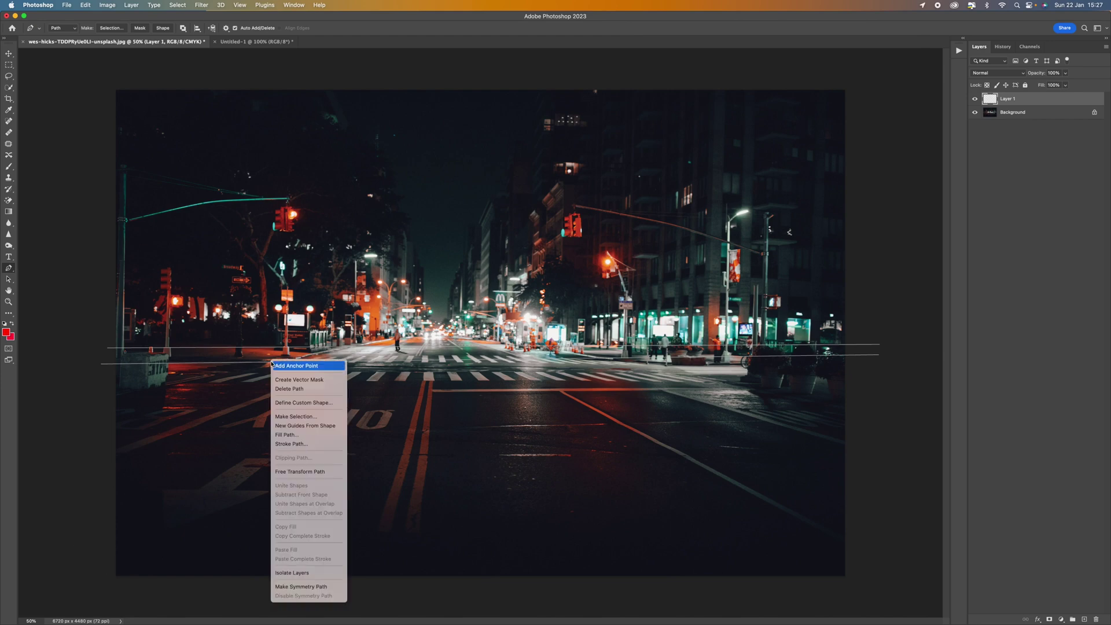
click(310, 444)
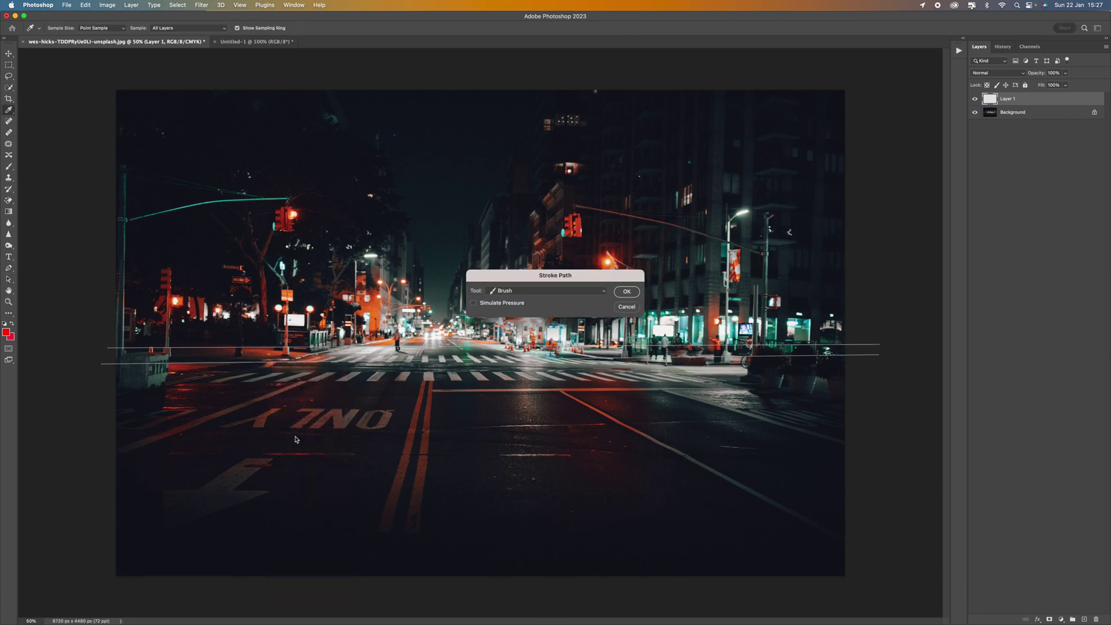
click(508, 290)
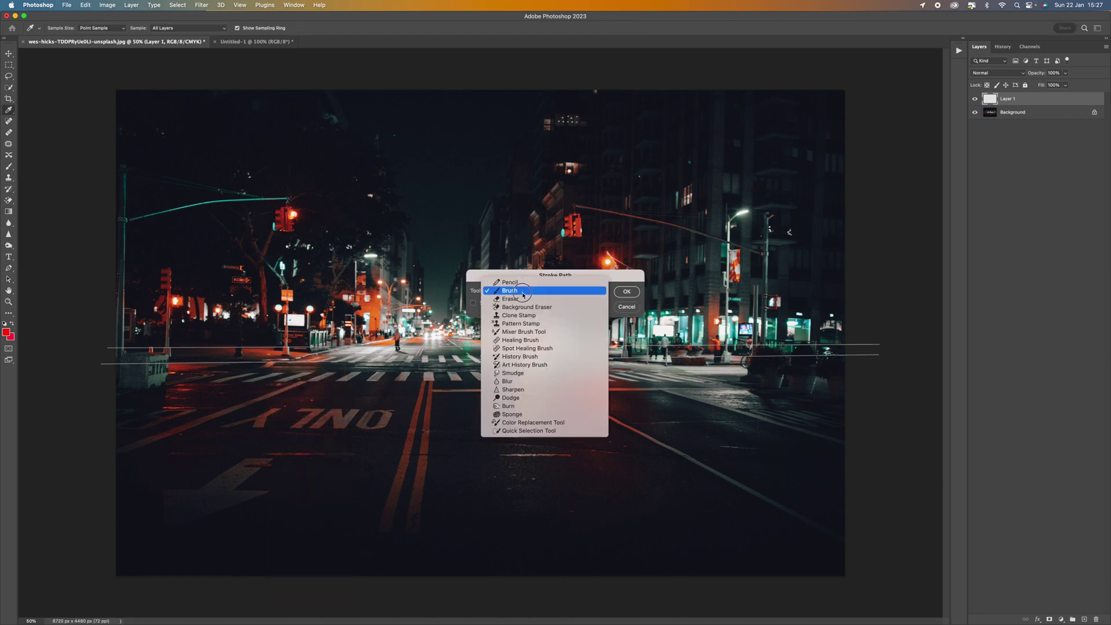
click(511, 292)
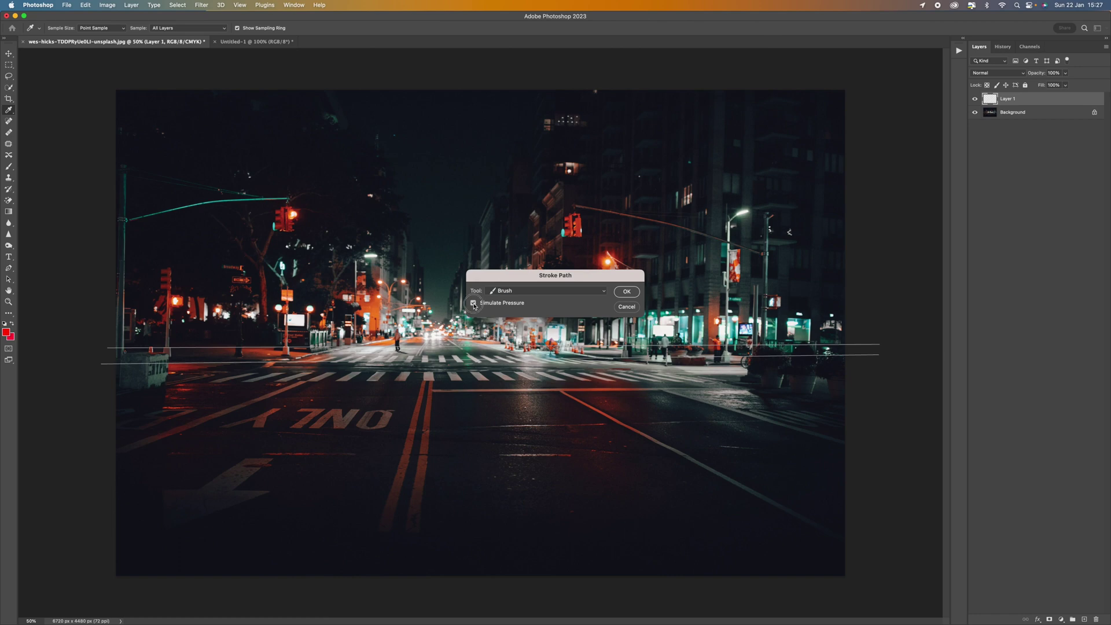
click(627, 291)
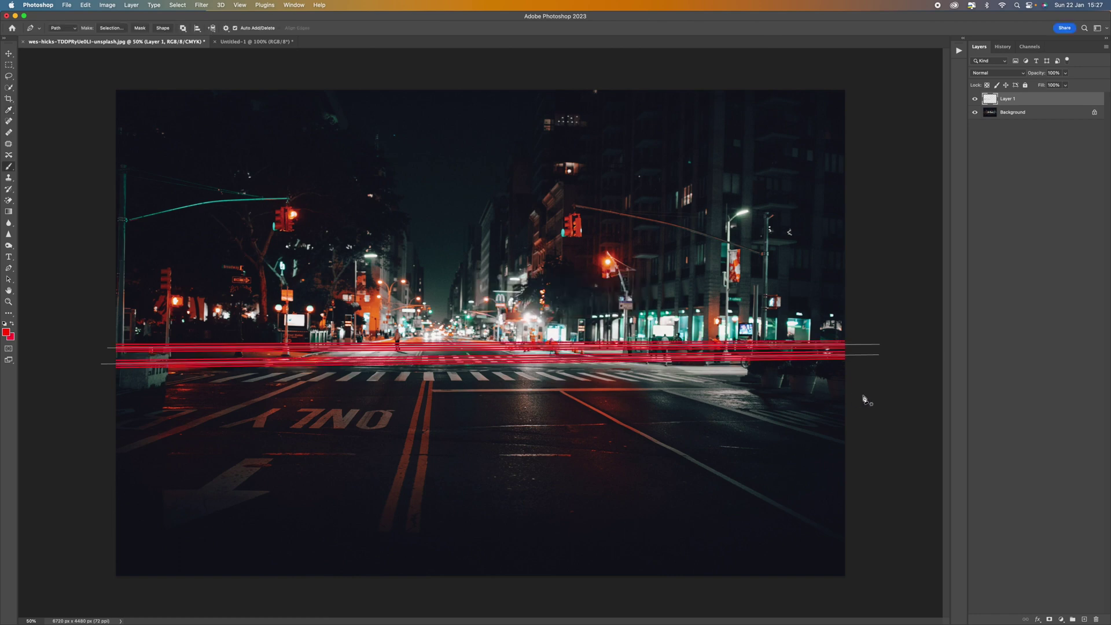
key(Escape)
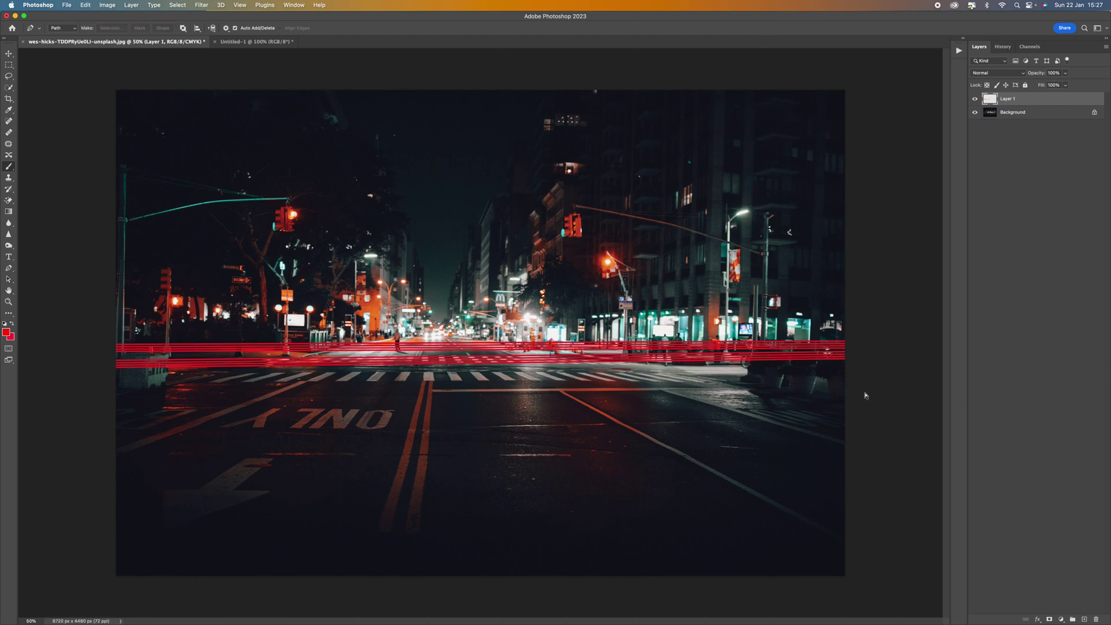
key(super+equal)
key(super+minus)
double_click(1033, 102)
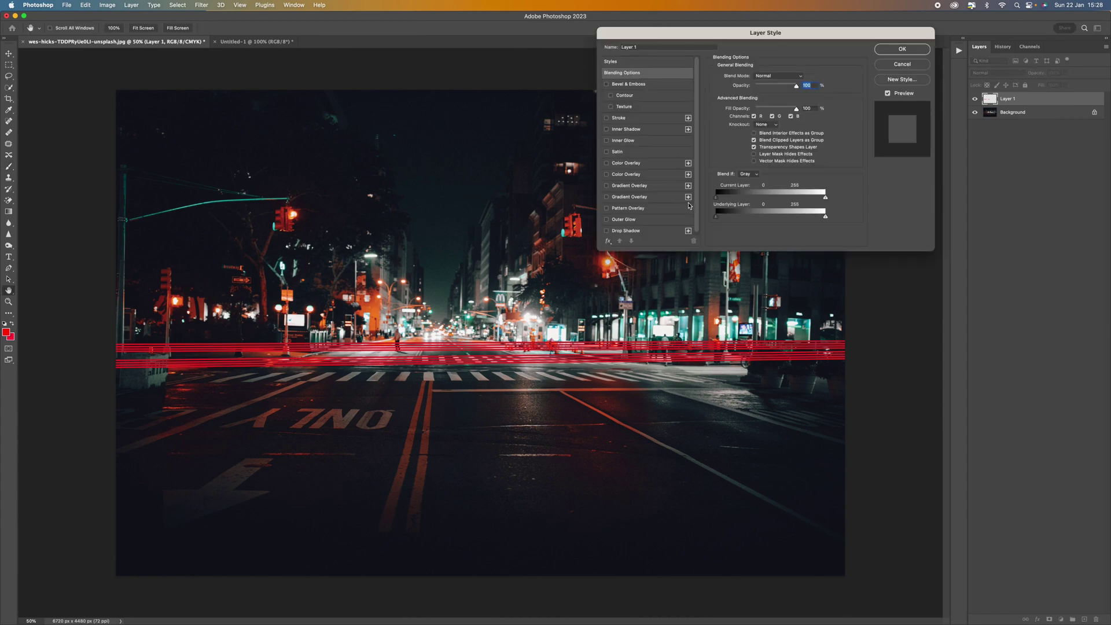
Add a pure red Outer Glow to Layer 1 and lower its opacity.
click(625, 220)
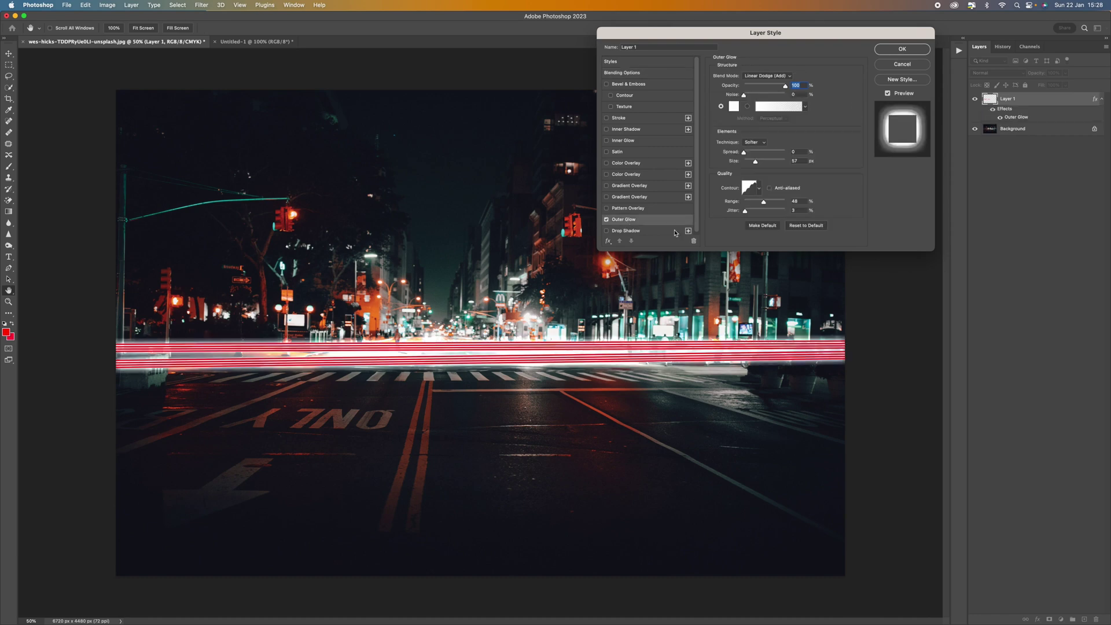
click(734, 107)
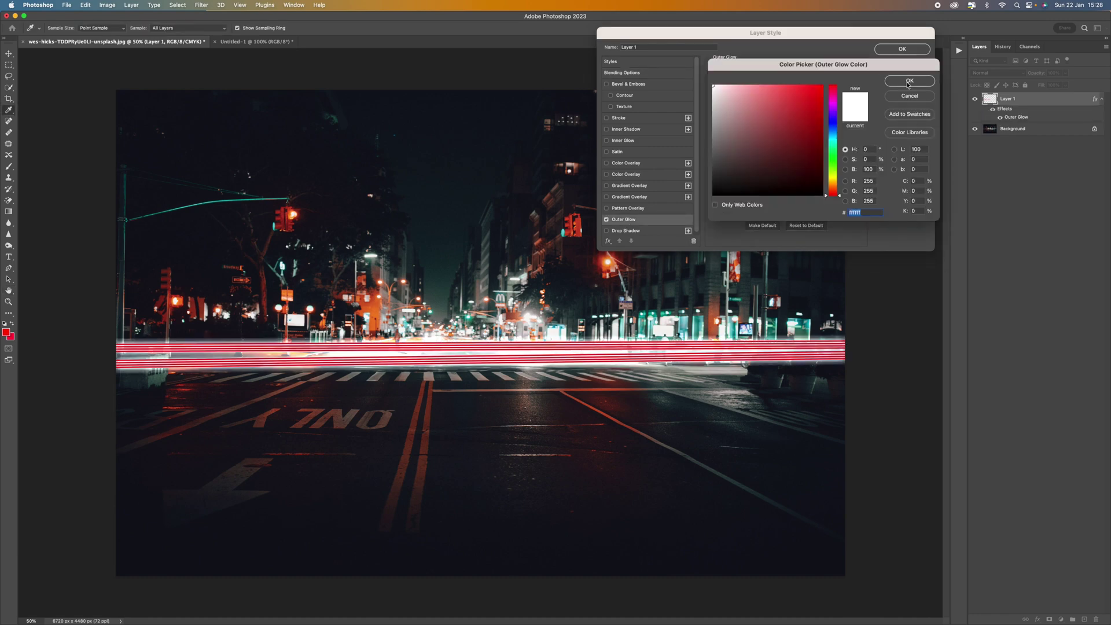
mouse_move(751, 96)
mouse_down()
mouse_move(804, 98)
mouse_move(822, 85)
mouse_up()
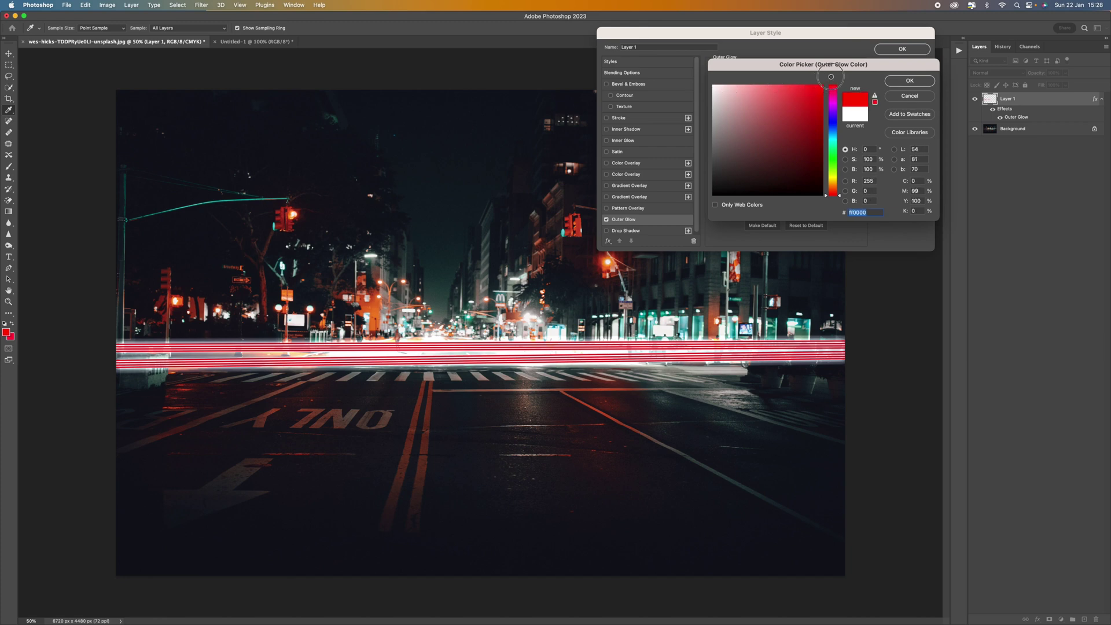
click(910, 81)
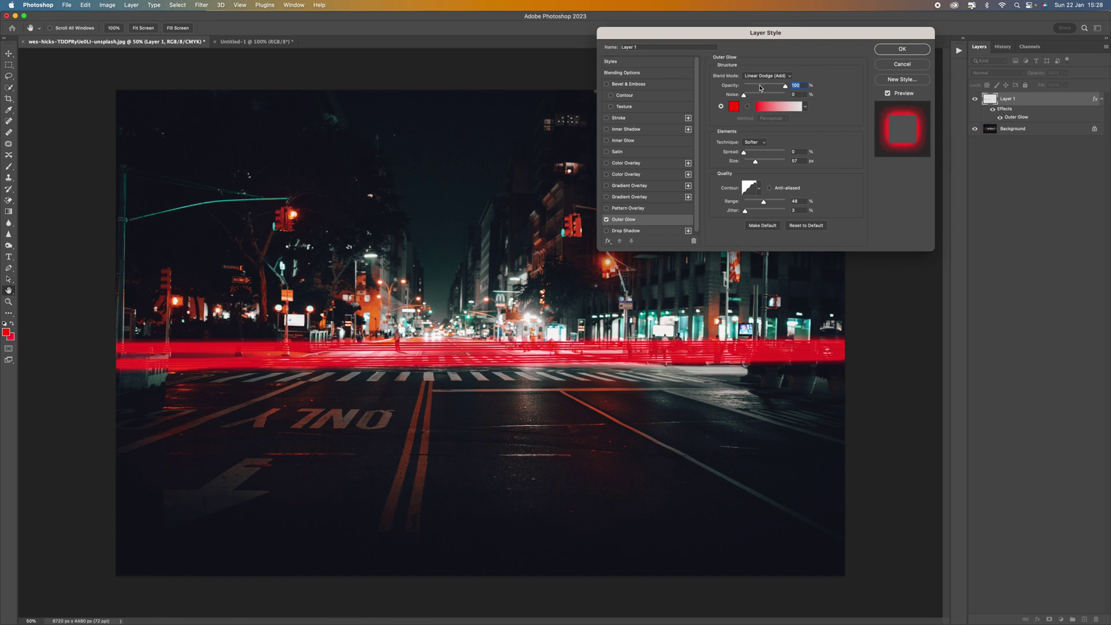
mouse_move(785, 88)
mouse_down()
mouse_move(742, 90)
mouse_move(774, 88)
mouse_move(764, 89)
mouse_up()
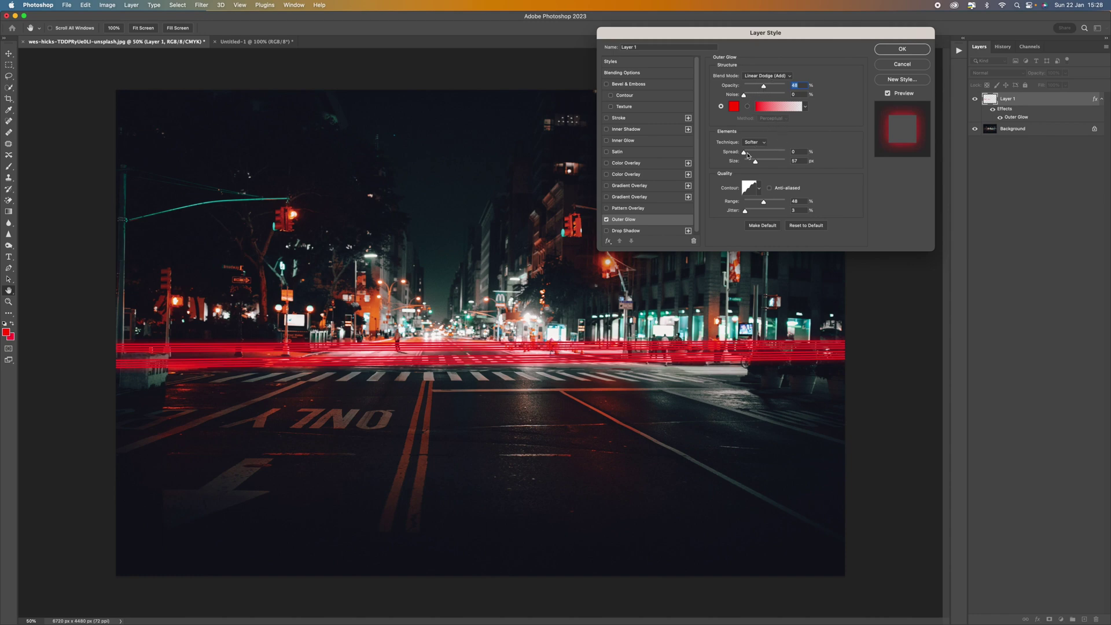
Widen the glow's spread, change its contour, range and jitter, and apply it.
mouse_move(747, 155)
mouse_down()
mouse_move(775, 156)
mouse_move(758, 154)
mouse_up()
click(759, 187)
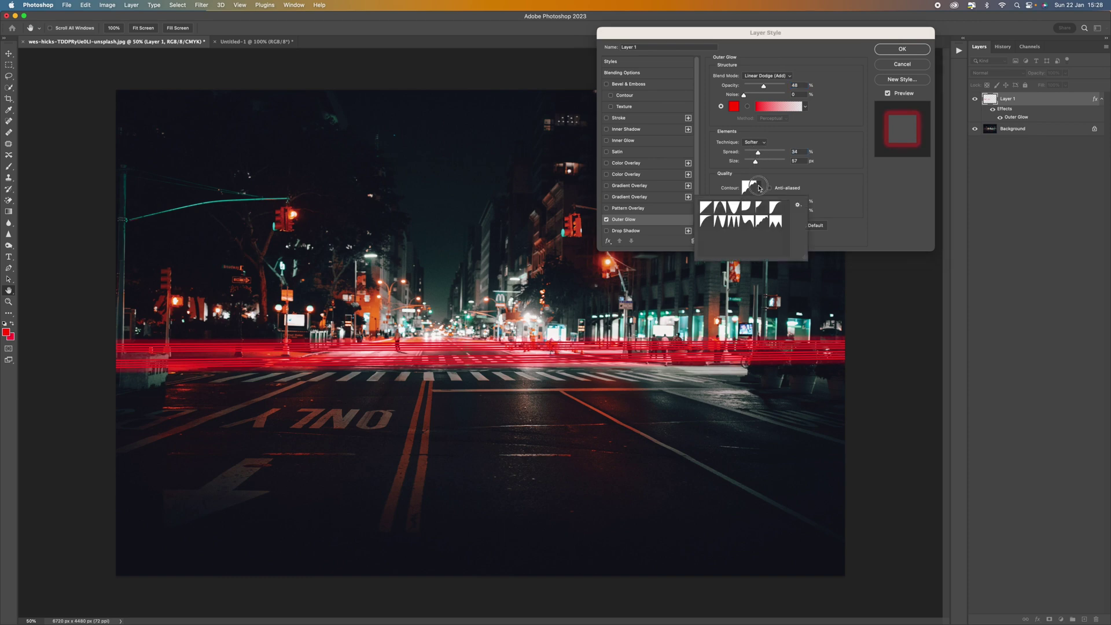
click(775, 223)
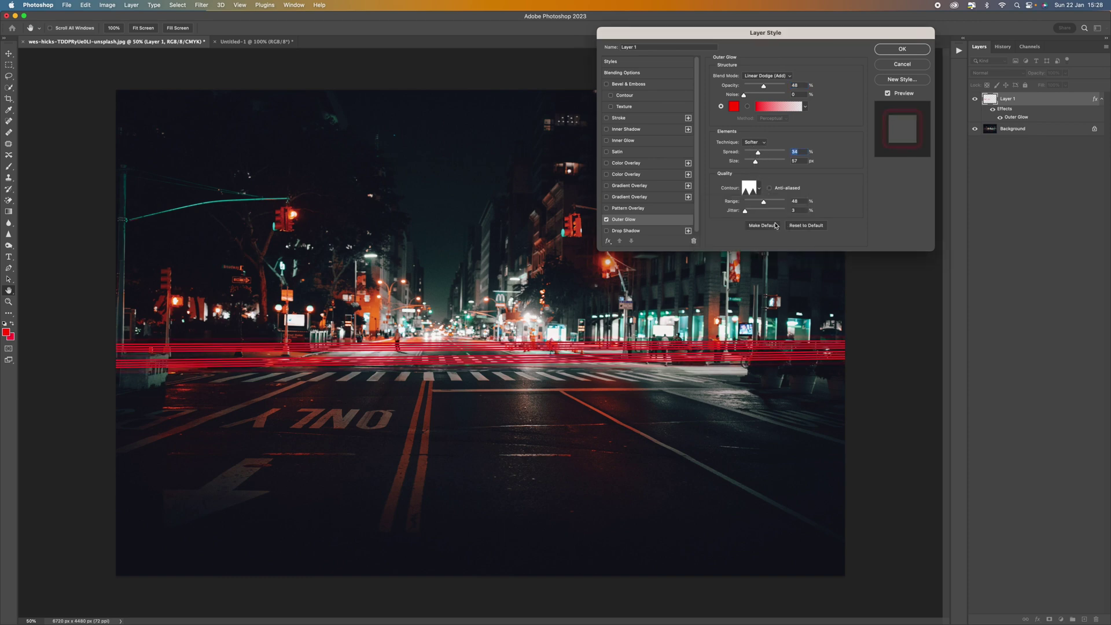
click(759, 188)
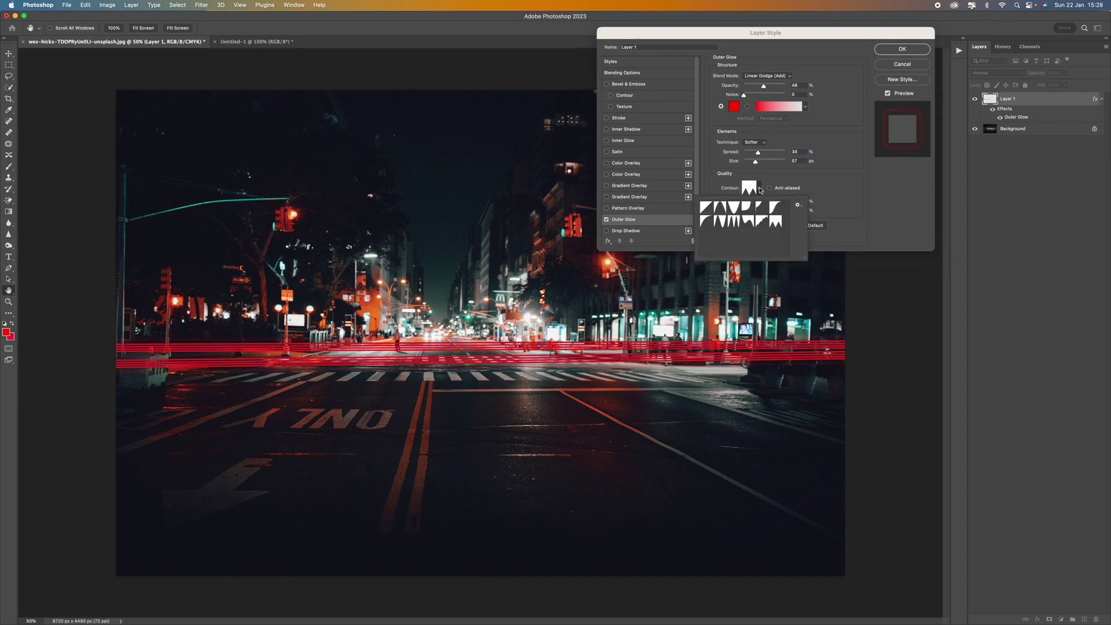
click(762, 224)
click(812, 196)
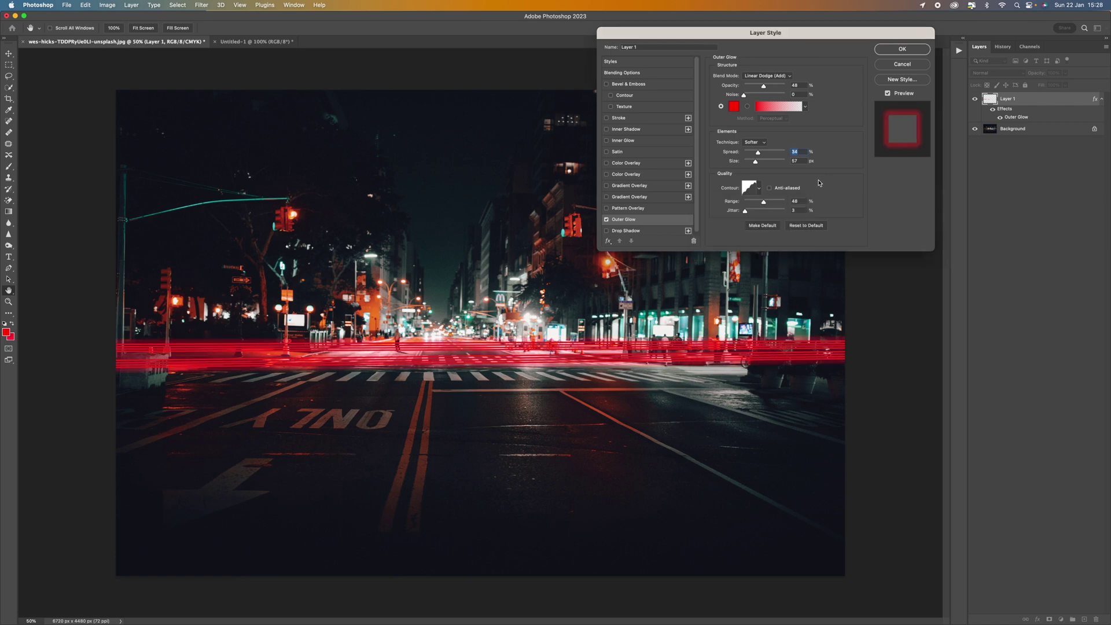
mouse_move(755, 205)
mouse_down()
mouse_move(746, 203)
mouse_move(793, 203)
mouse_move(750, 212)
mouse_up()
drag(759, 153, 764, 154)
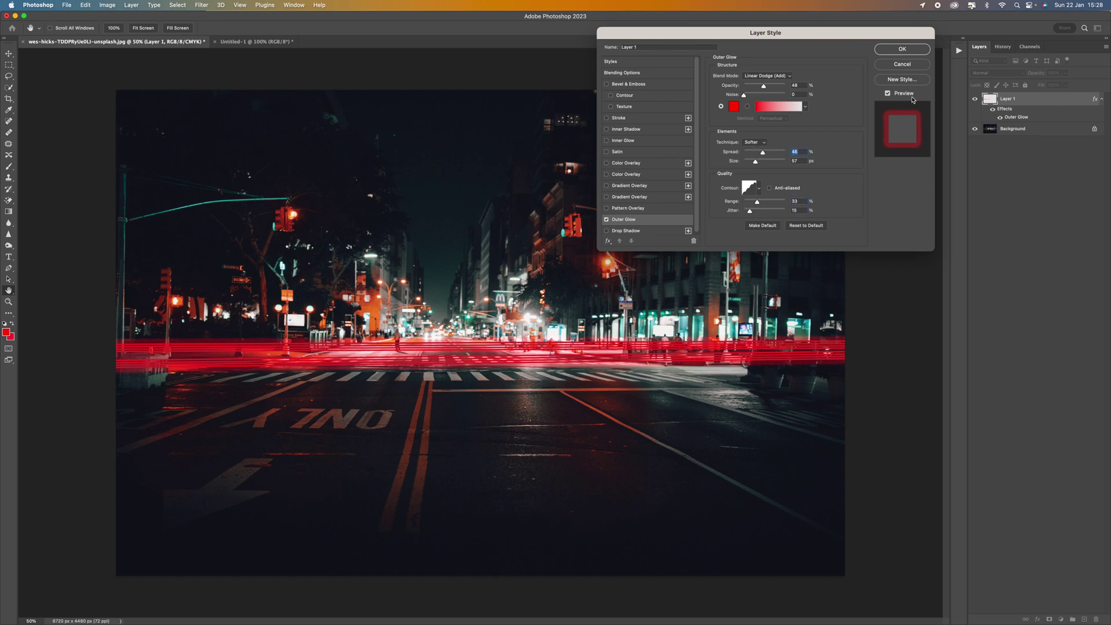
click(894, 51)
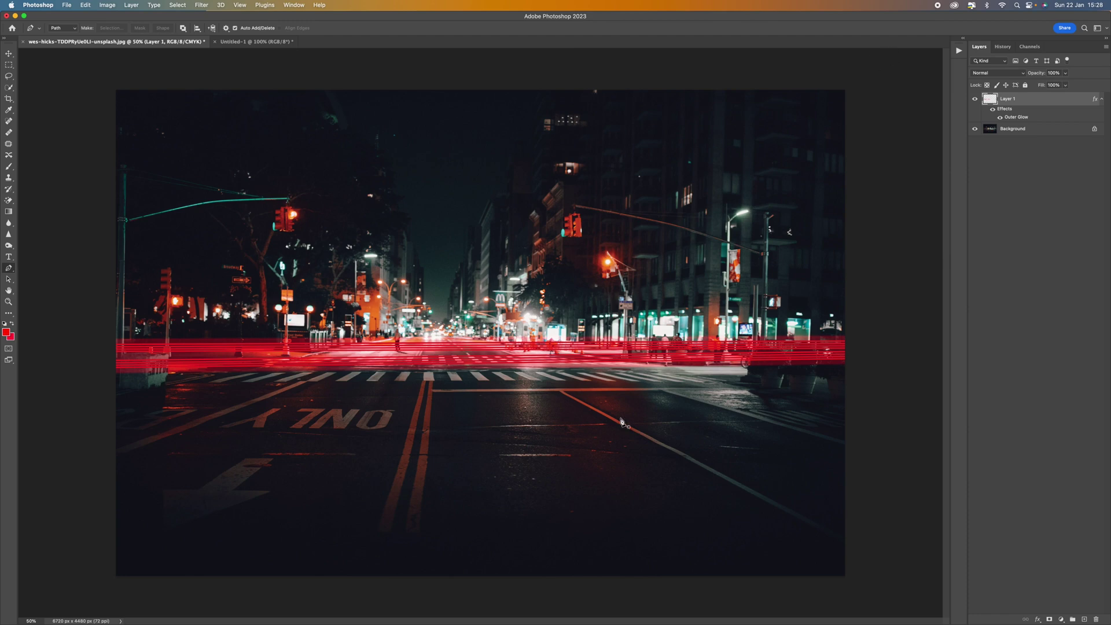
Duplicate Layer 1 as Layer 1 copy and lower the copy's opacity to 18%.
key(super+minus)
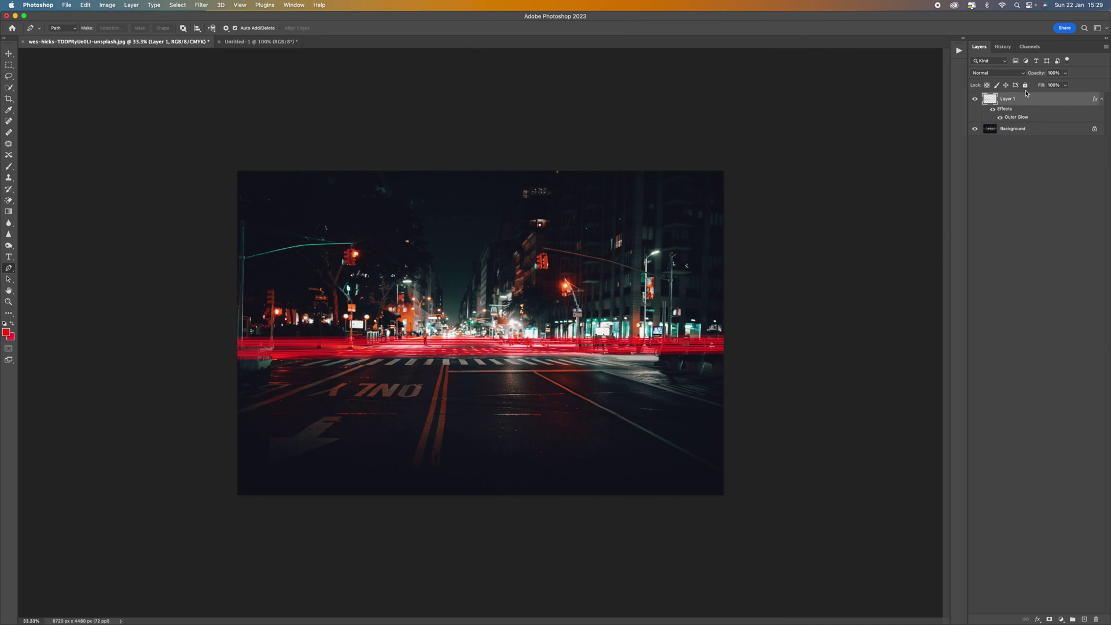
key(super+j)
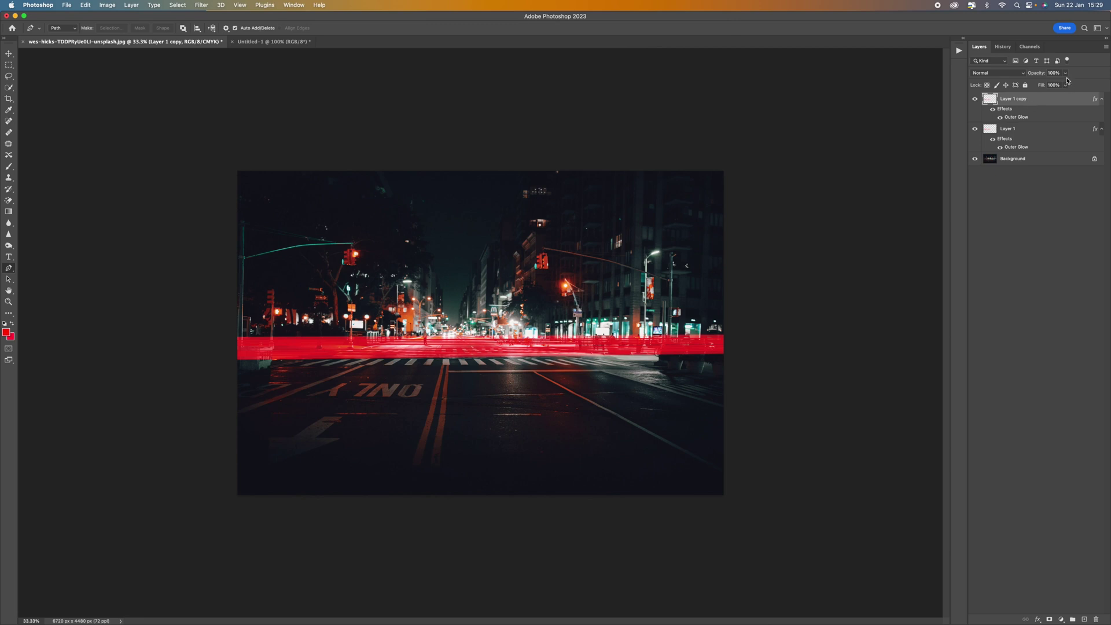
click(1066, 75)
drag(1066, 85, 1034, 88)
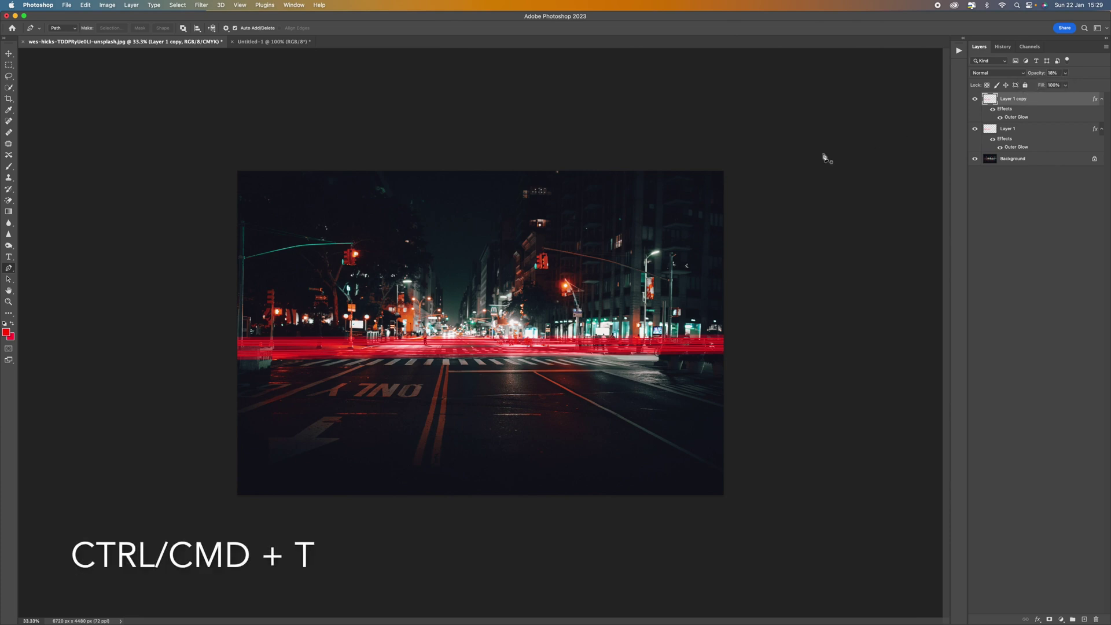
key(super+t)
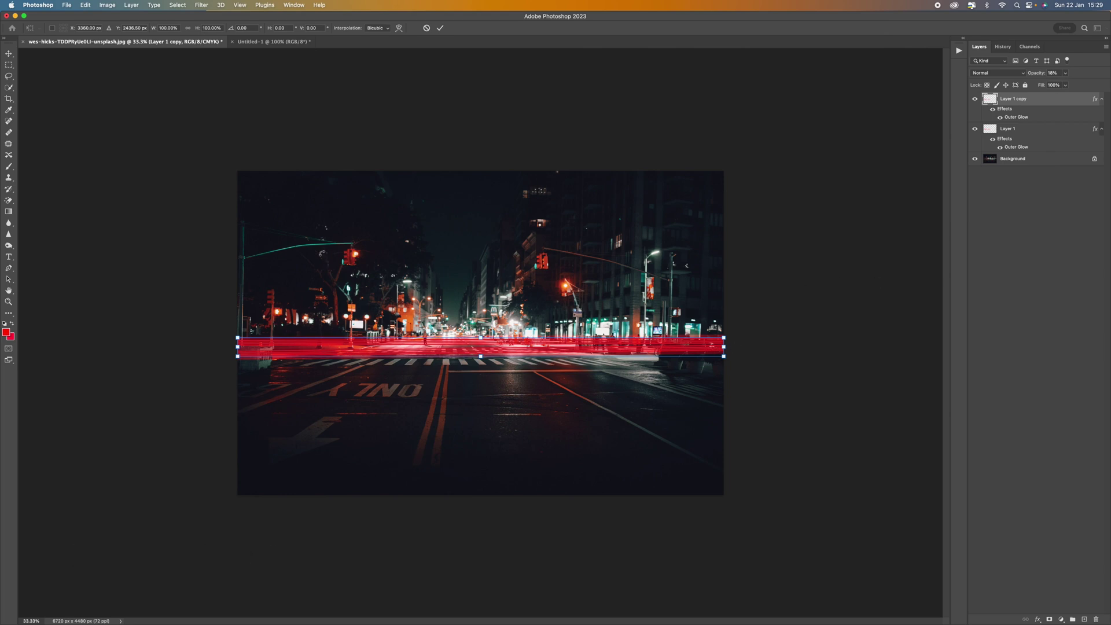
Move the duplicate trails down below the crosswalk and switch the transform to Warp.
mouse_move(495, 346)
mouse_down()
mouse_move(501, 307)
mouse_move(509, 412)
mouse_move(509, 357)
mouse_up()
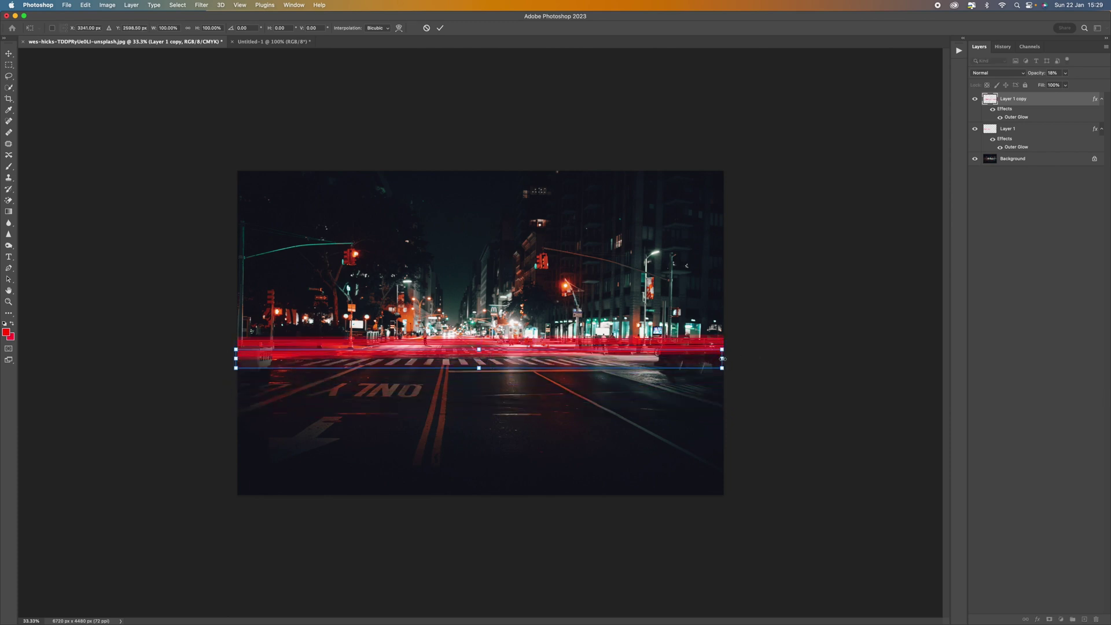
right_click(531, 361)
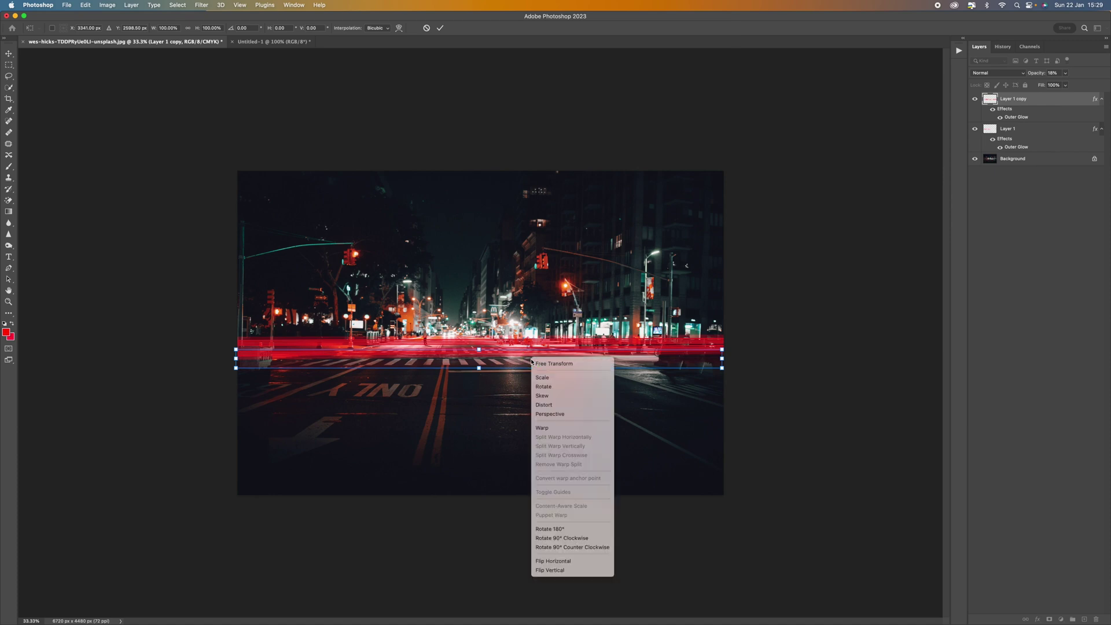
click(560, 429)
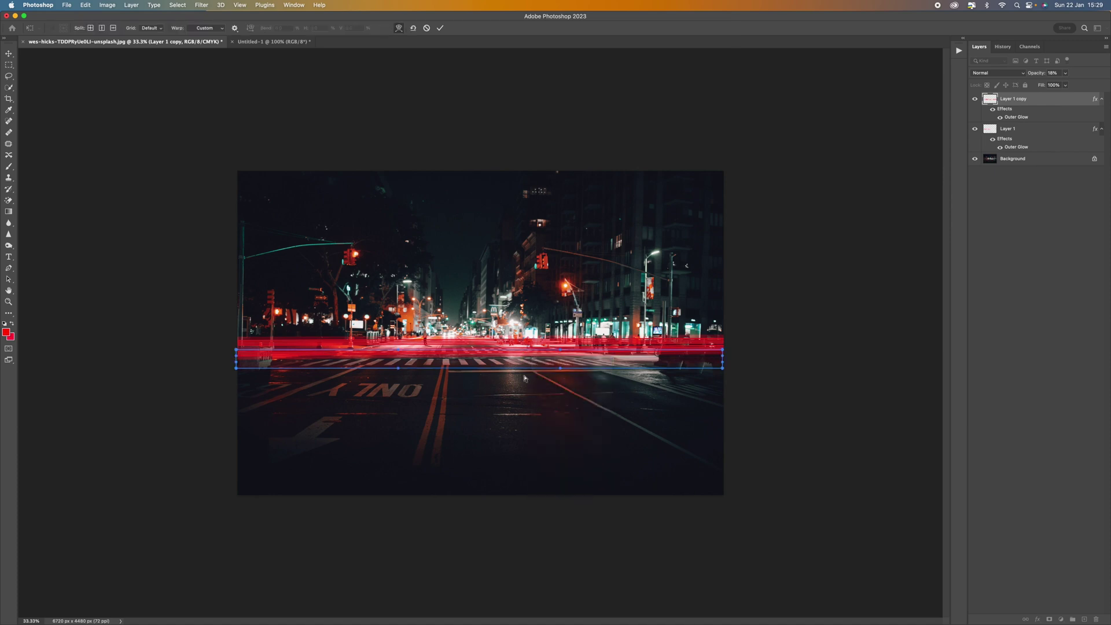
Bend the left streak down and pull the copy's corners outward, then commit the warp.
drag(392, 349, 399, 360)
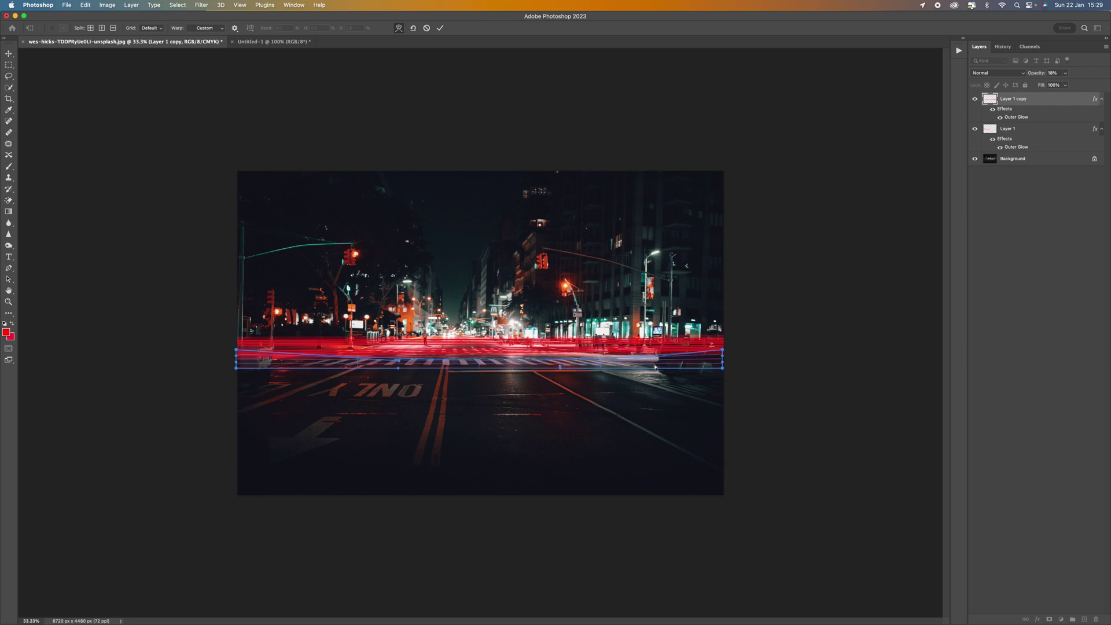
drag(723, 349, 736, 345)
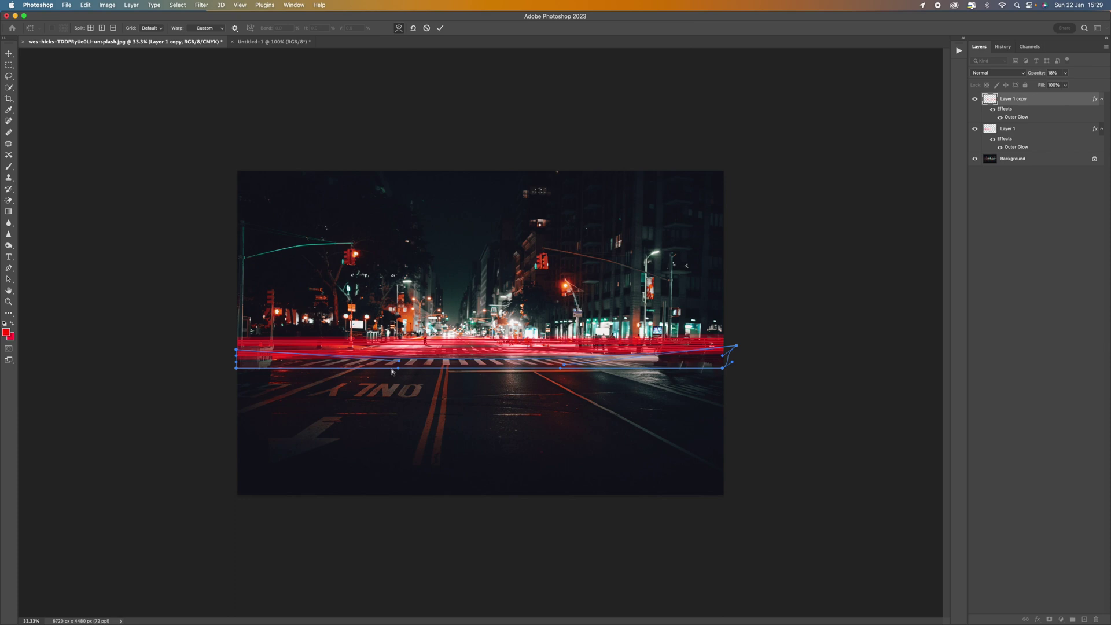
drag(234, 370, 175, 386)
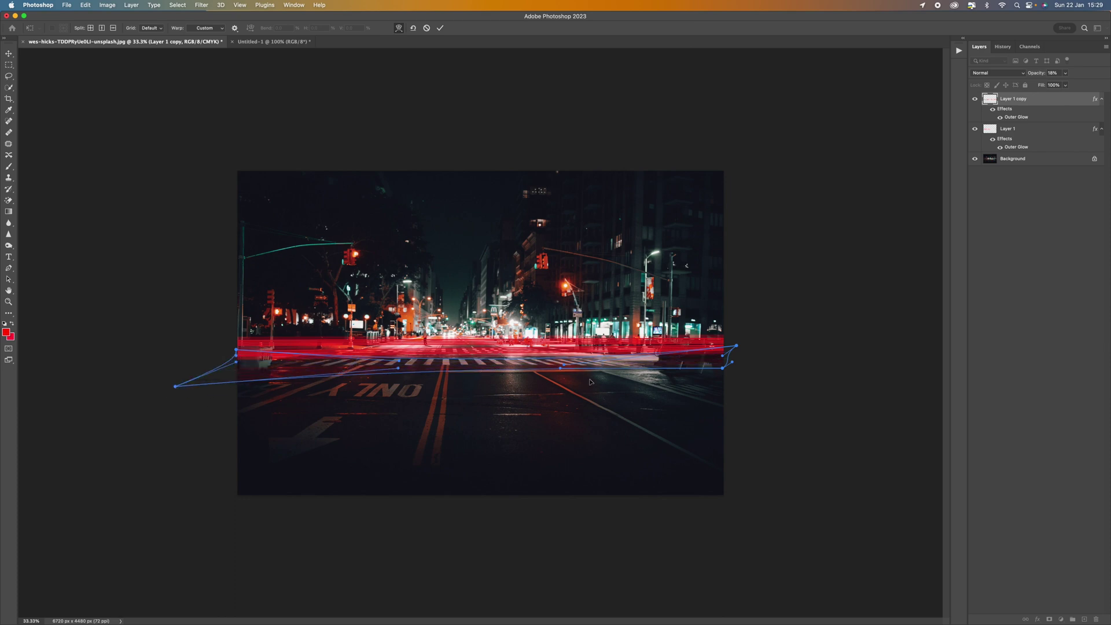
key(p)
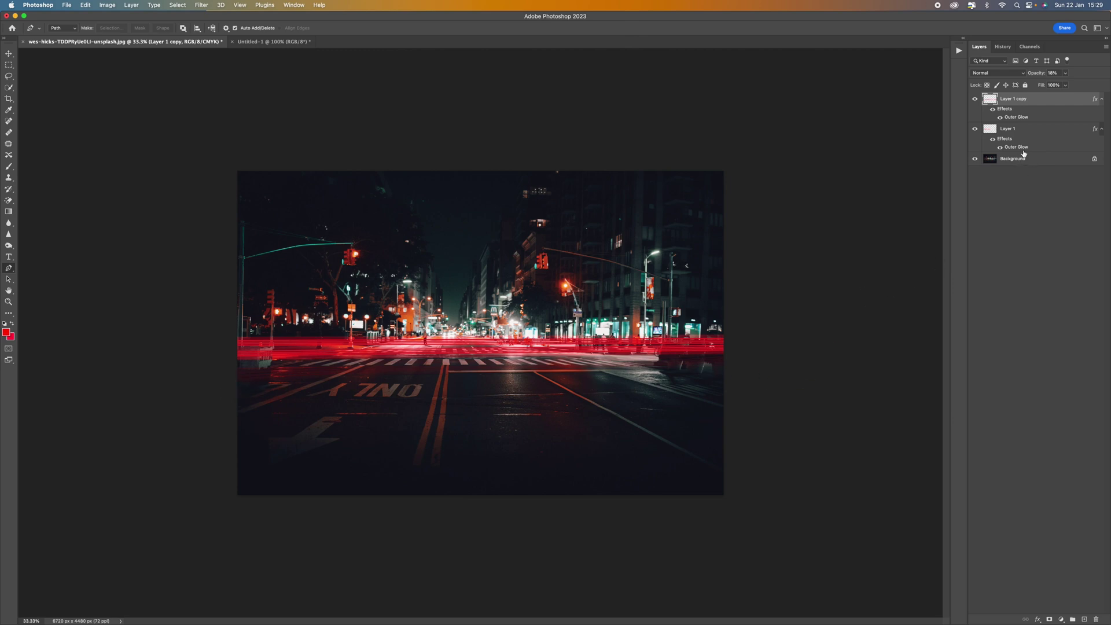
click(1014, 132)
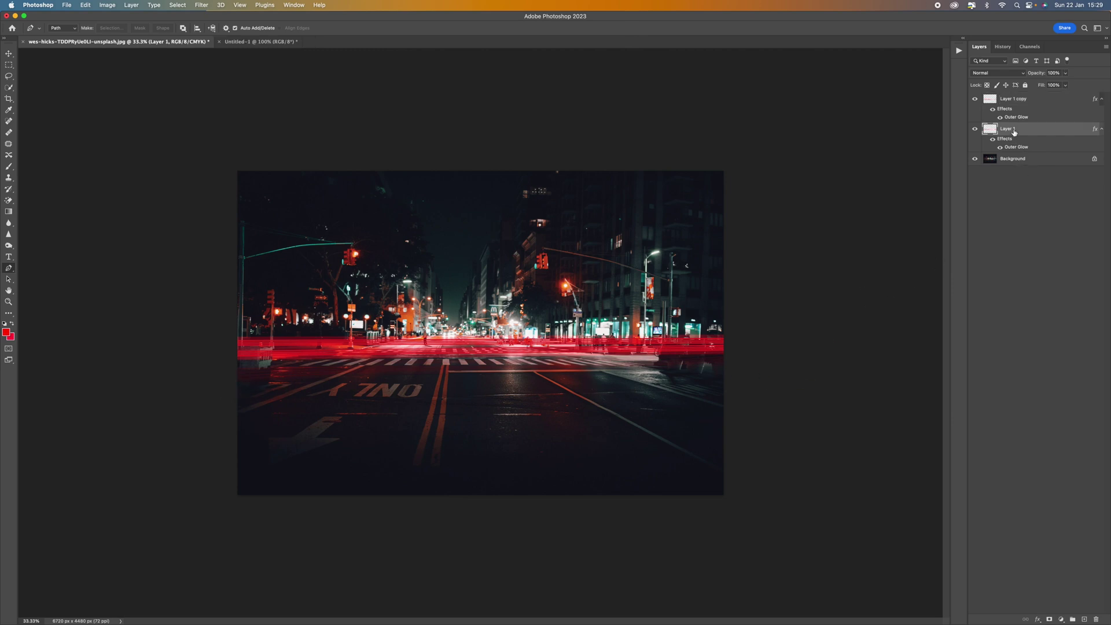
Set Layer 1's opacity to about 93%.
click(1066, 74)
click(1057, 86)
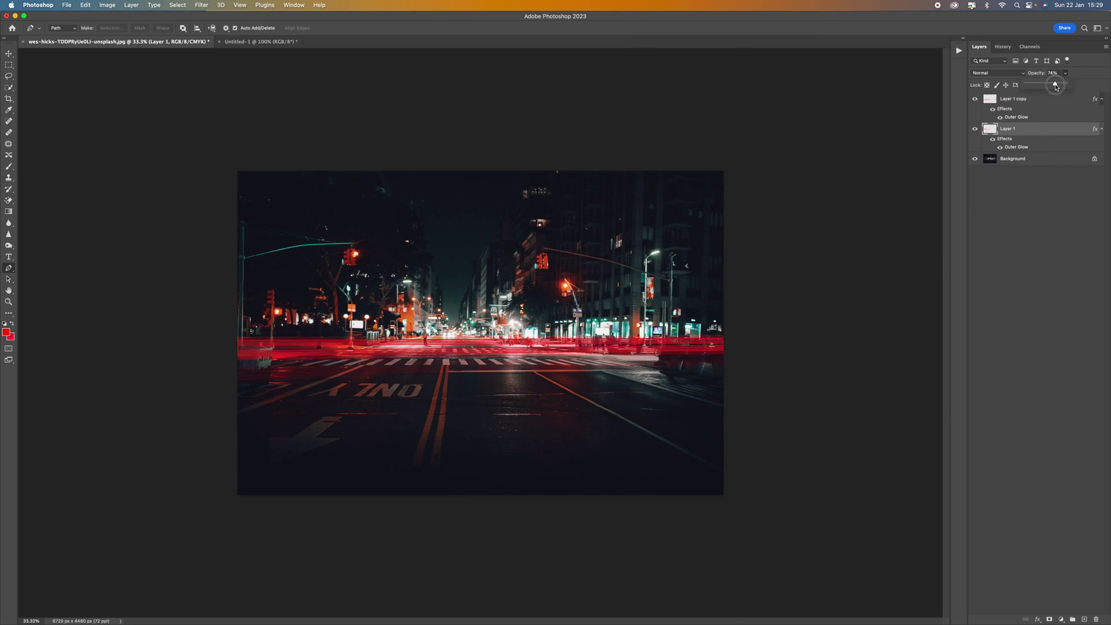
drag(1056, 87, 1064, 86)
key(super+equal)
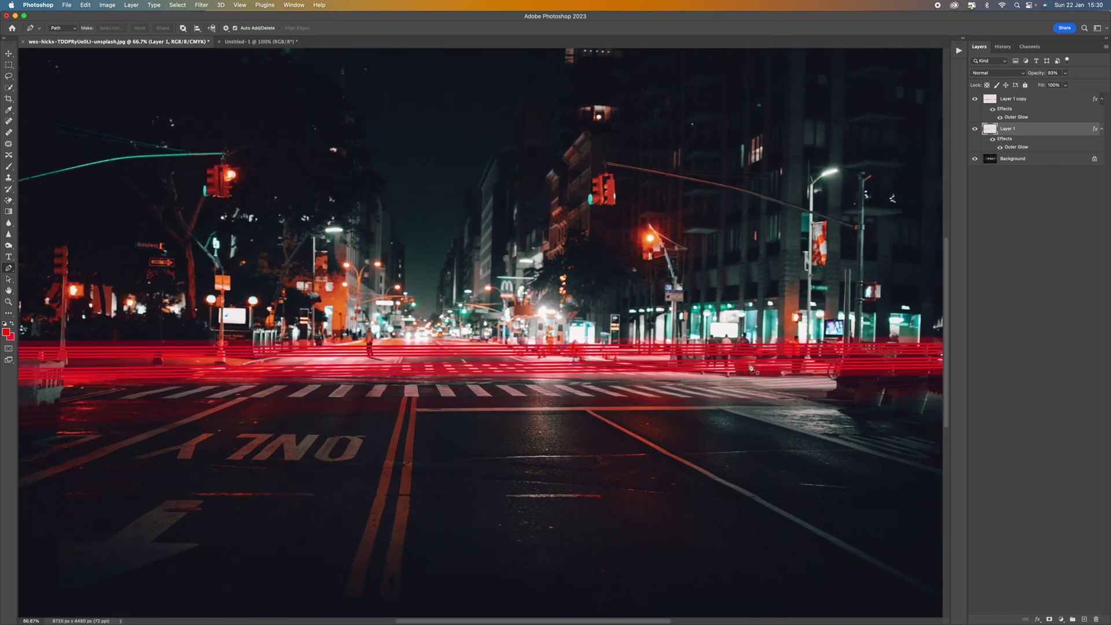
key(super+minus)
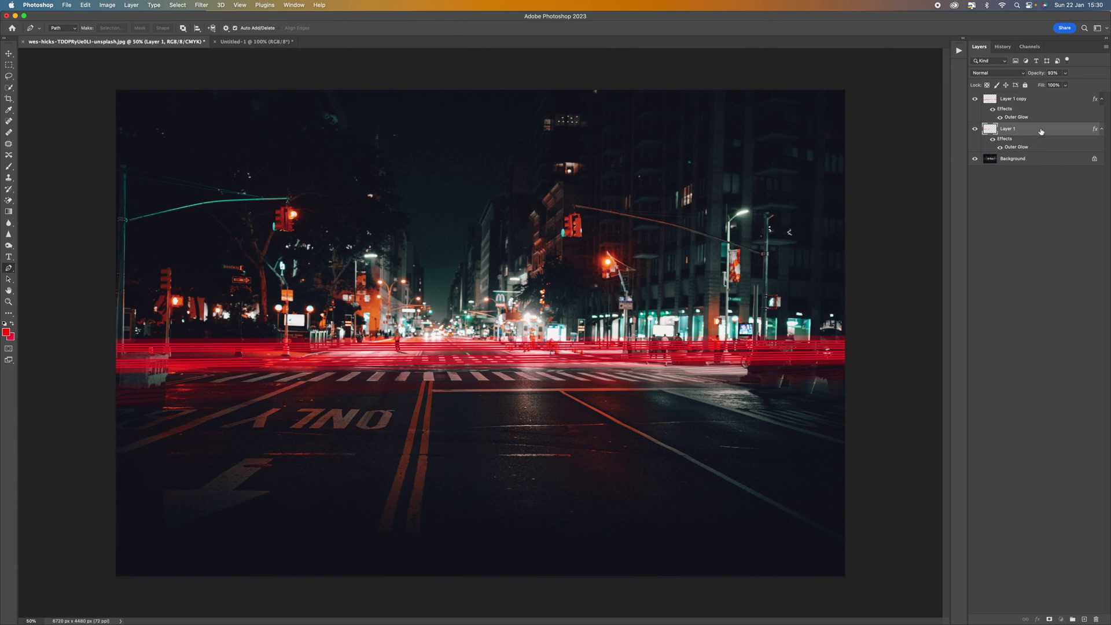
Add an Inner Glow to Layer 1 alongside its Outer Glow.
double_click(1042, 132)
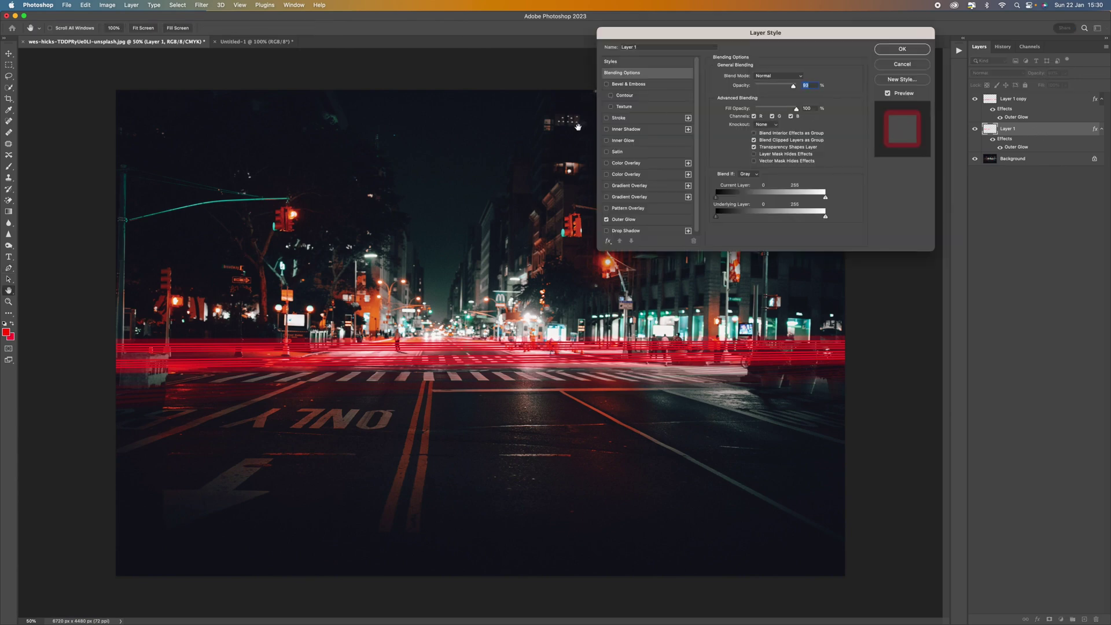
click(607, 141)
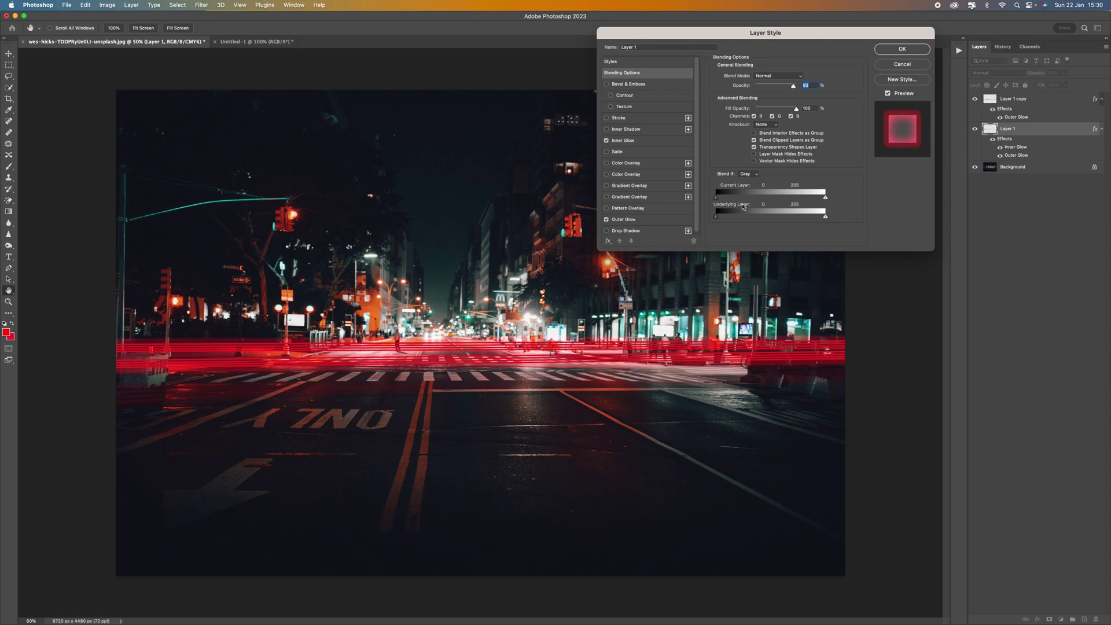
click(896, 50)
key(p)
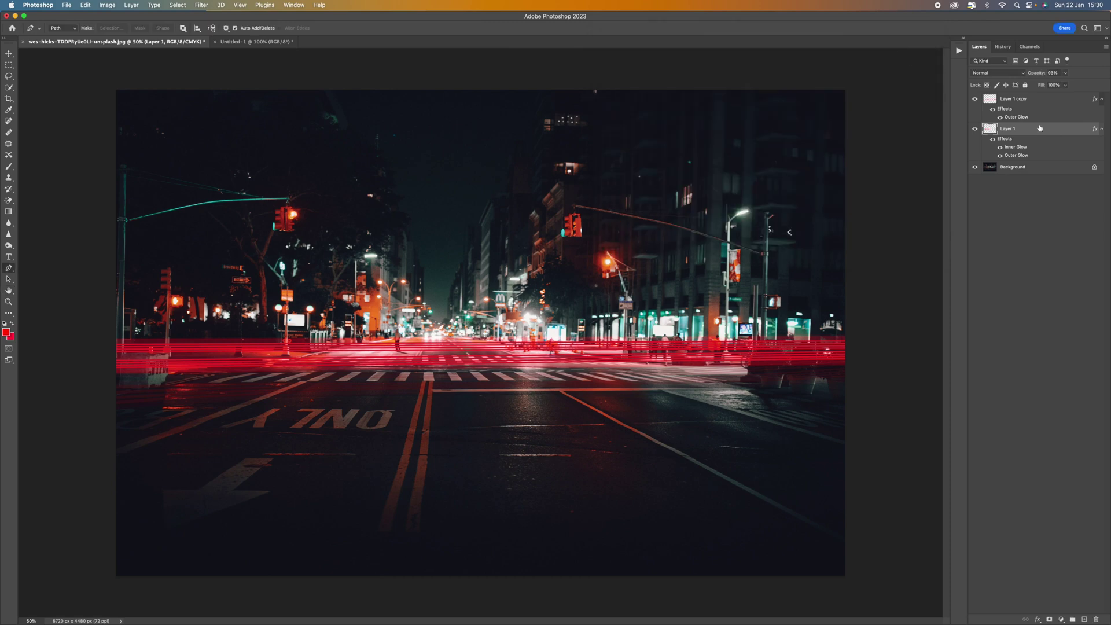
Blur Layer 1's red trails with a Gaussian Blur of about 2.7 px radius.
click(196, 5)
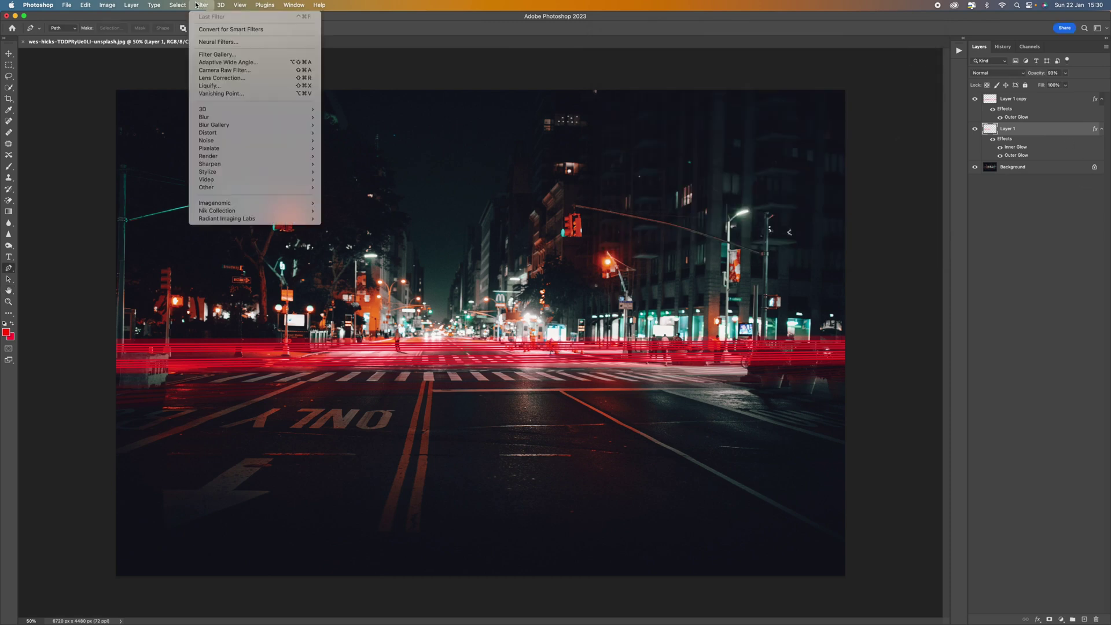
mouse_move(230, 118)
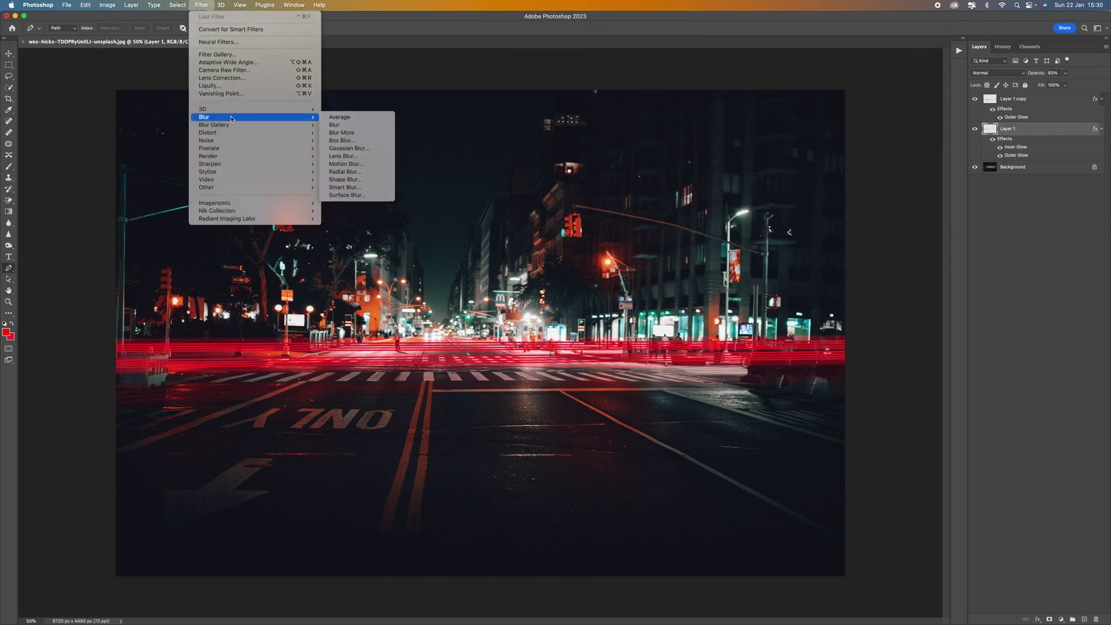
click(349, 149)
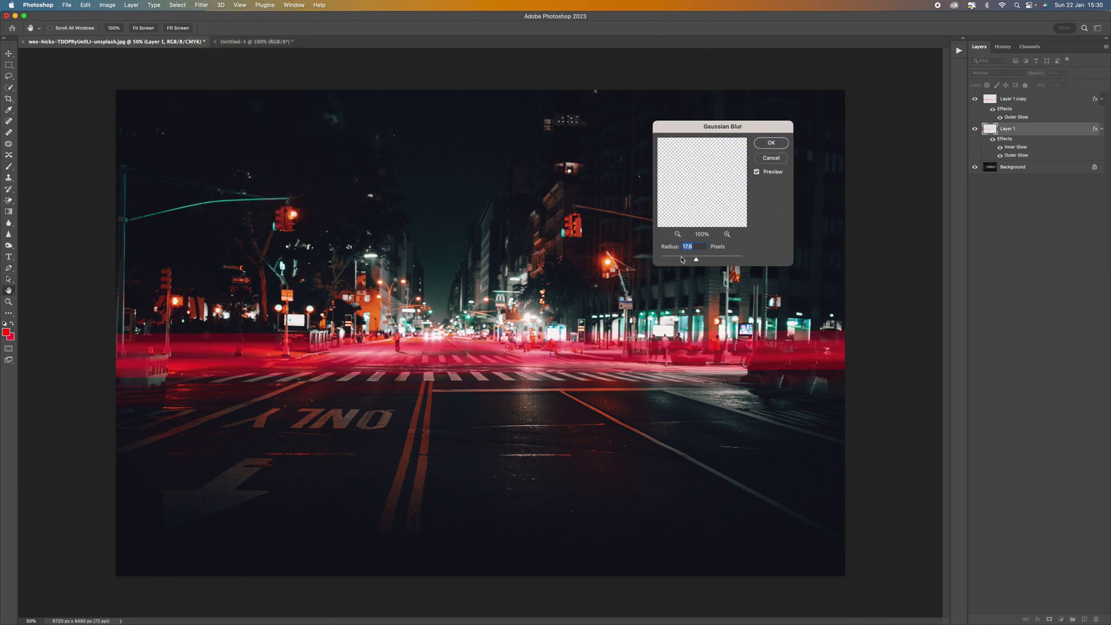
drag(682, 260, 683, 260)
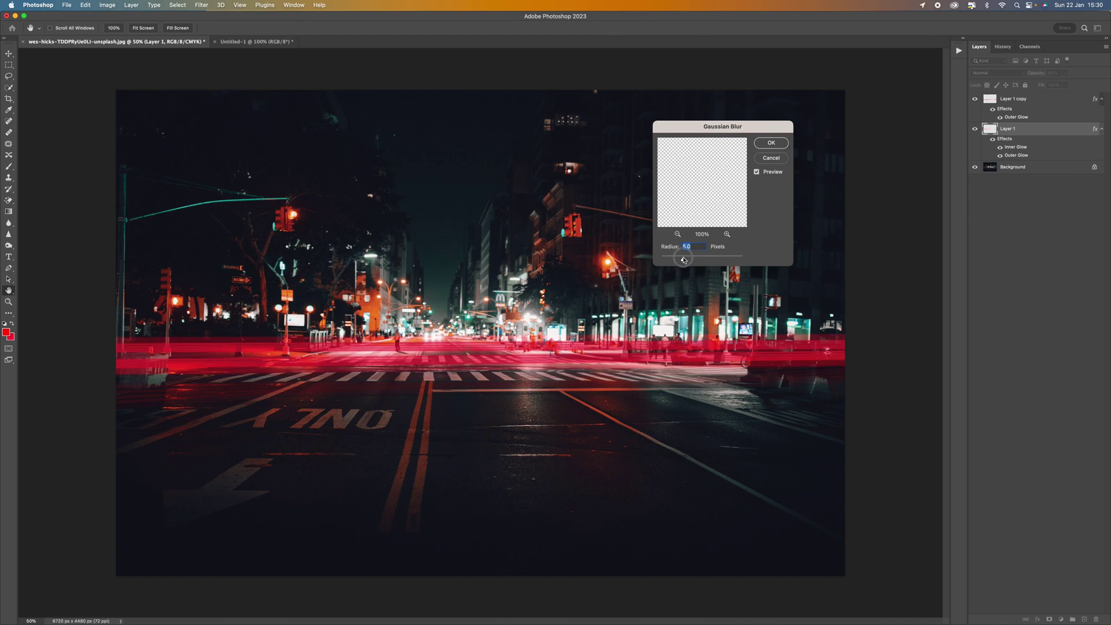
click(774, 142)
key(p)
key(super+minus)
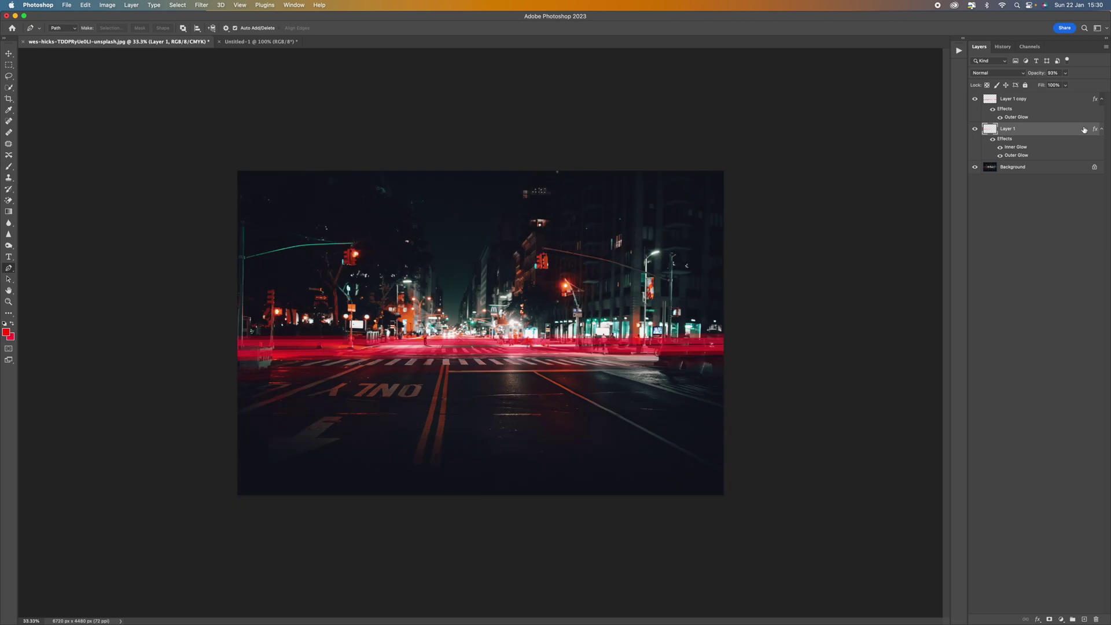
click(1046, 101)
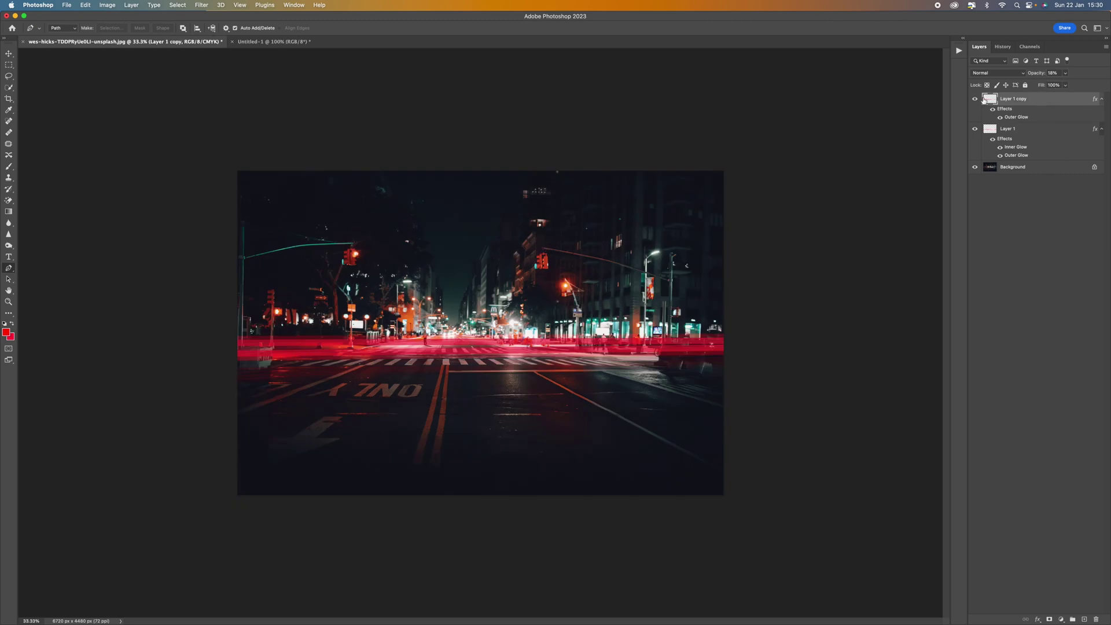
Add an empty Layer 2 above Layer 1 copy and set the foreground colour to white (ffffff).
click(1085, 620)
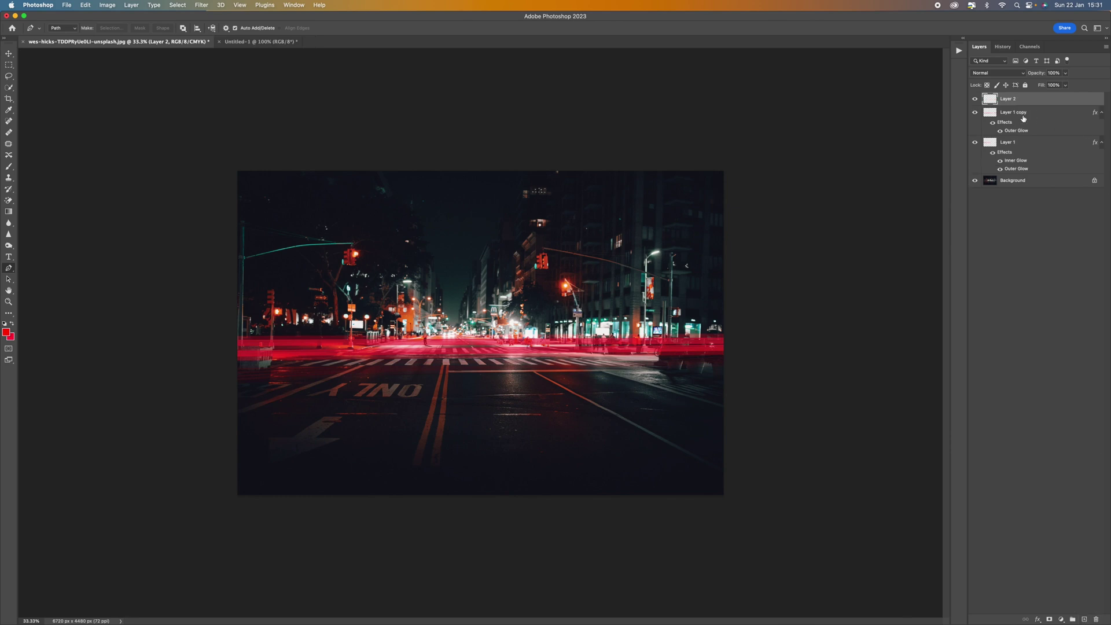
click(7, 332)
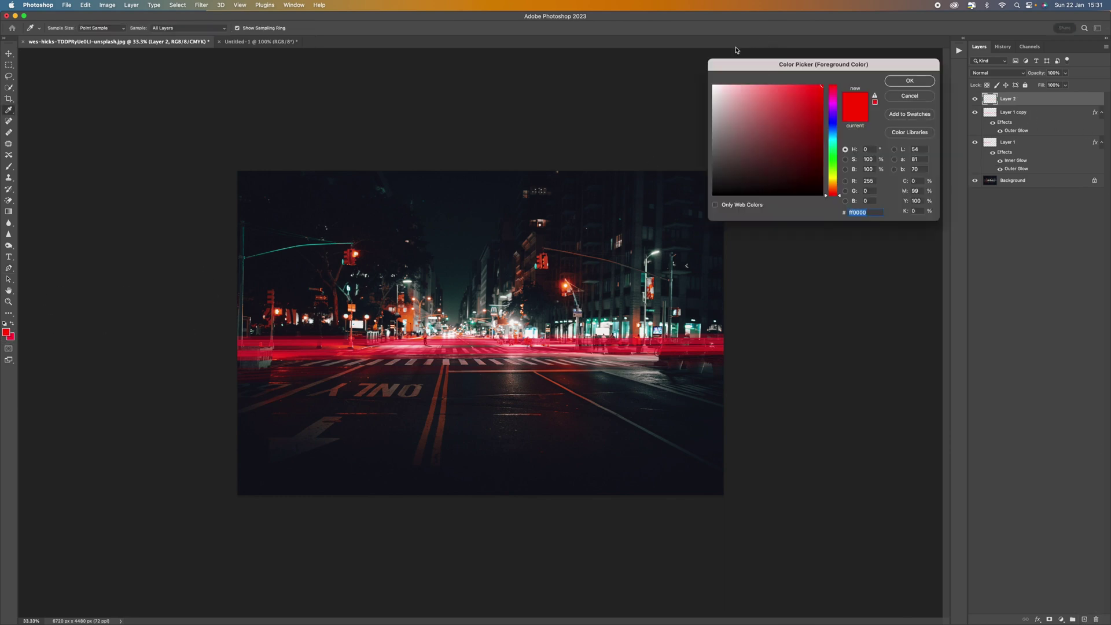
text(ffffff)
click(910, 81)
key(p)
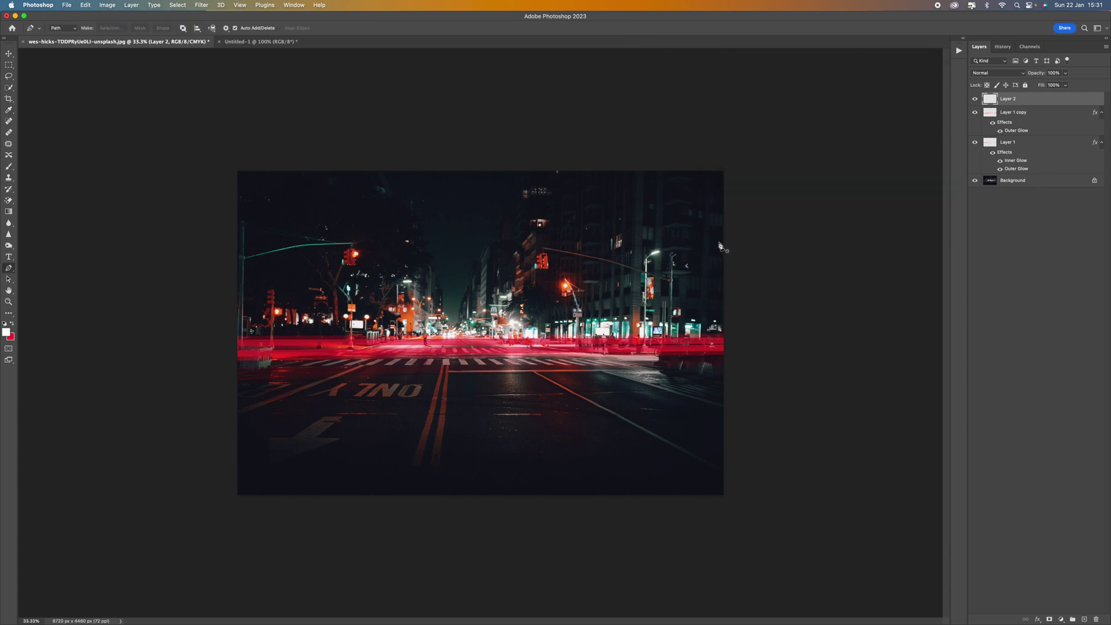
Select the Brush tool and shrink the brush to size 70.
key(b)
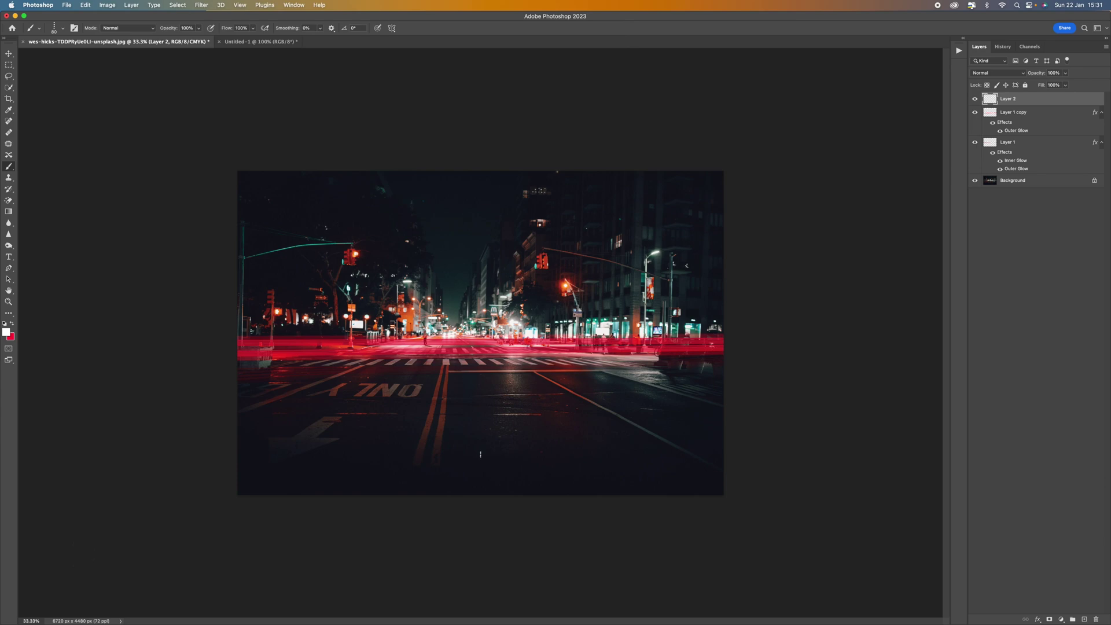
key(super+plus)
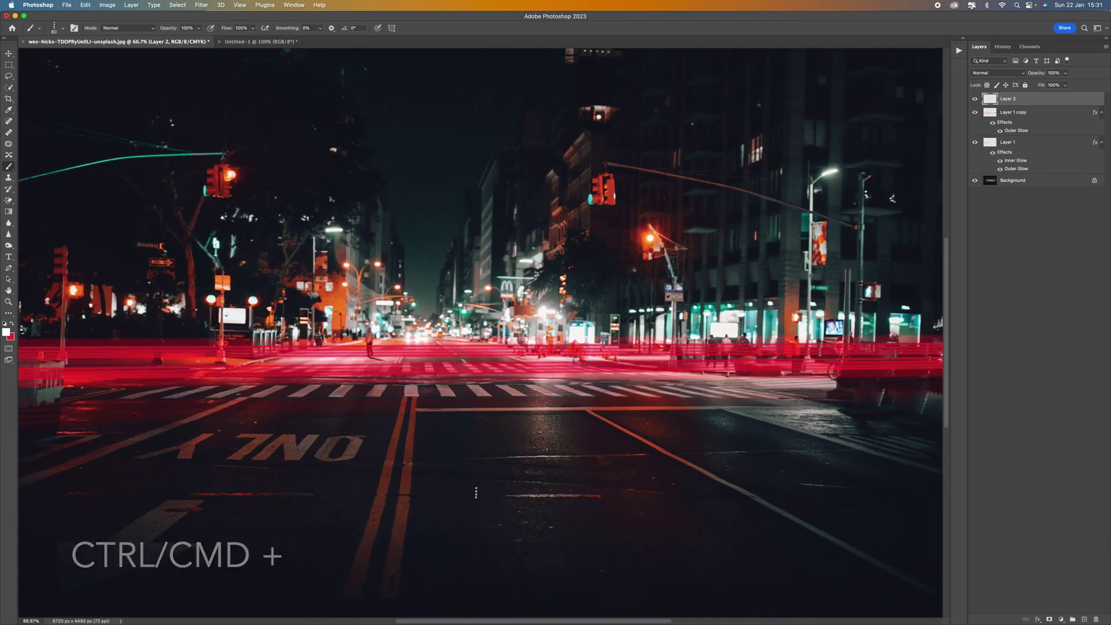
key(bracketleft)
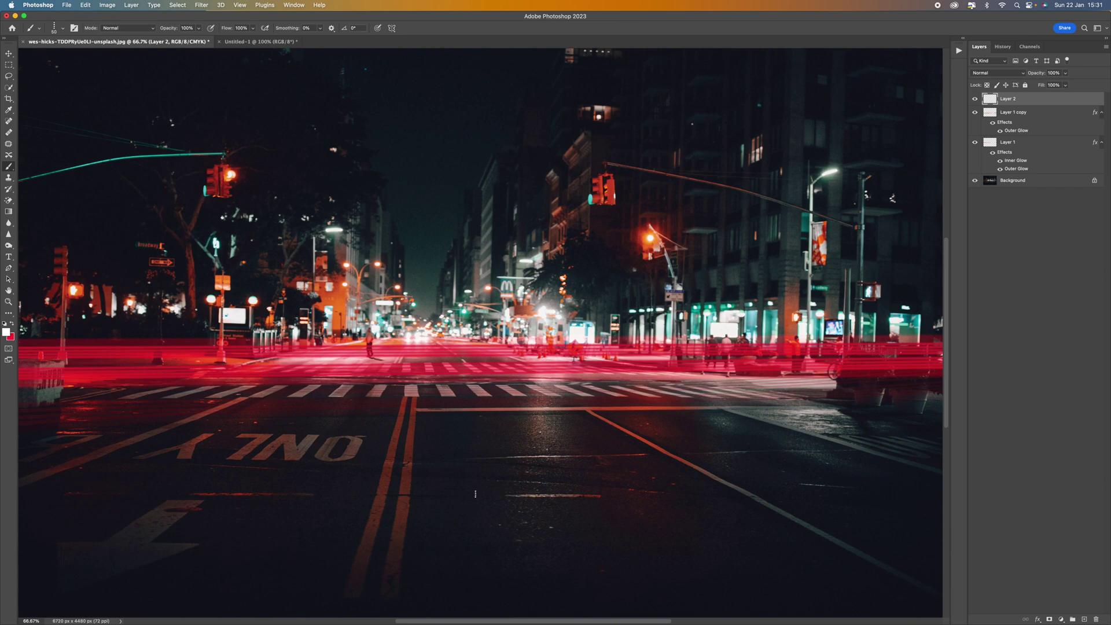
key(bracketleft)
key(super+minus)
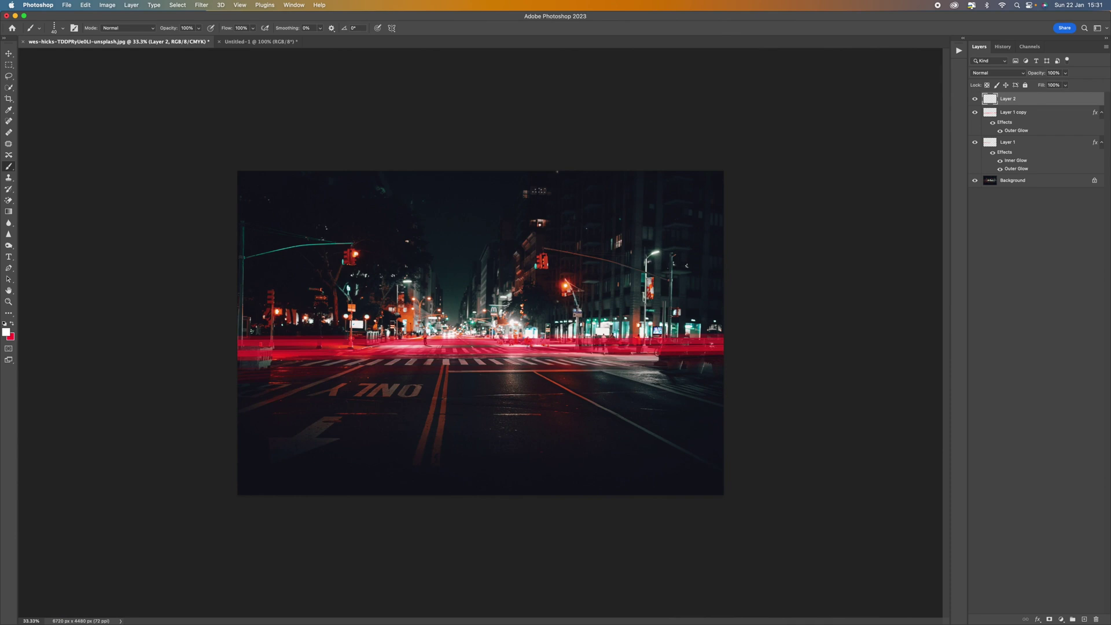
key(p)
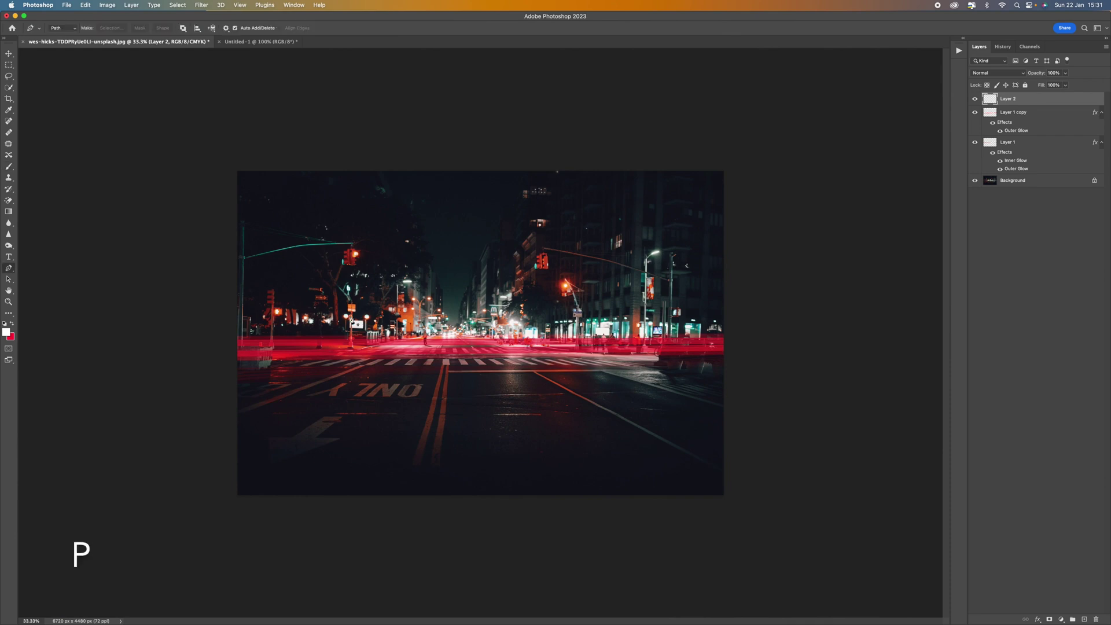
Draw two straight horizontal paths across the image at light-trail level.
click(224, 363)
click(756, 357)
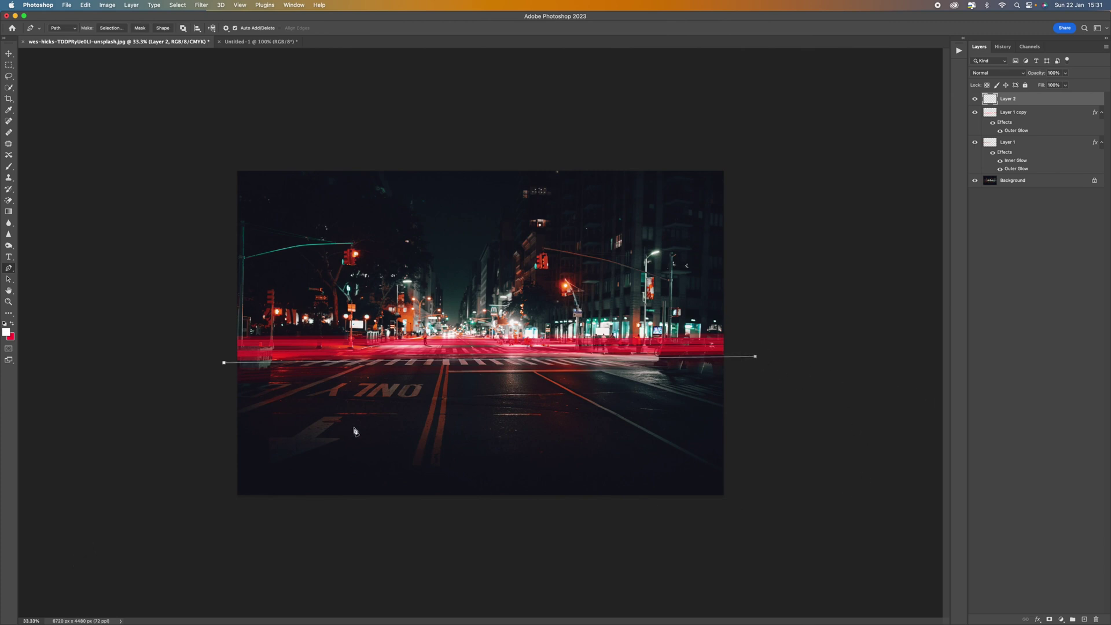
key(Escape)
click(746, 347)
key(Escape)
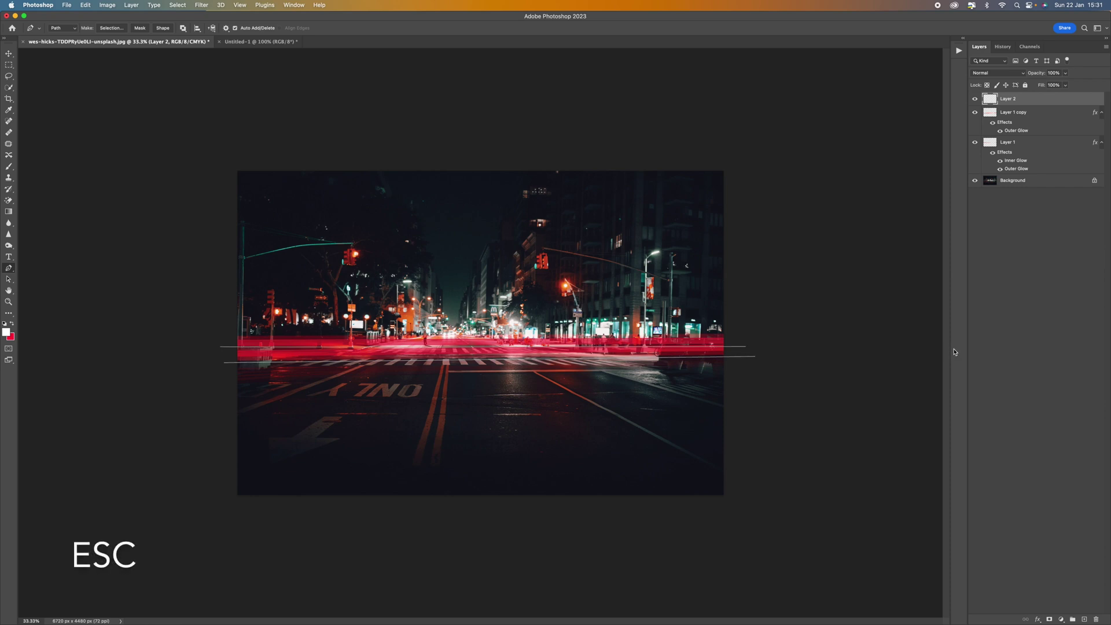
Stroke the lower path with the white Brush and clear the path outlines.
right_click(535, 346)
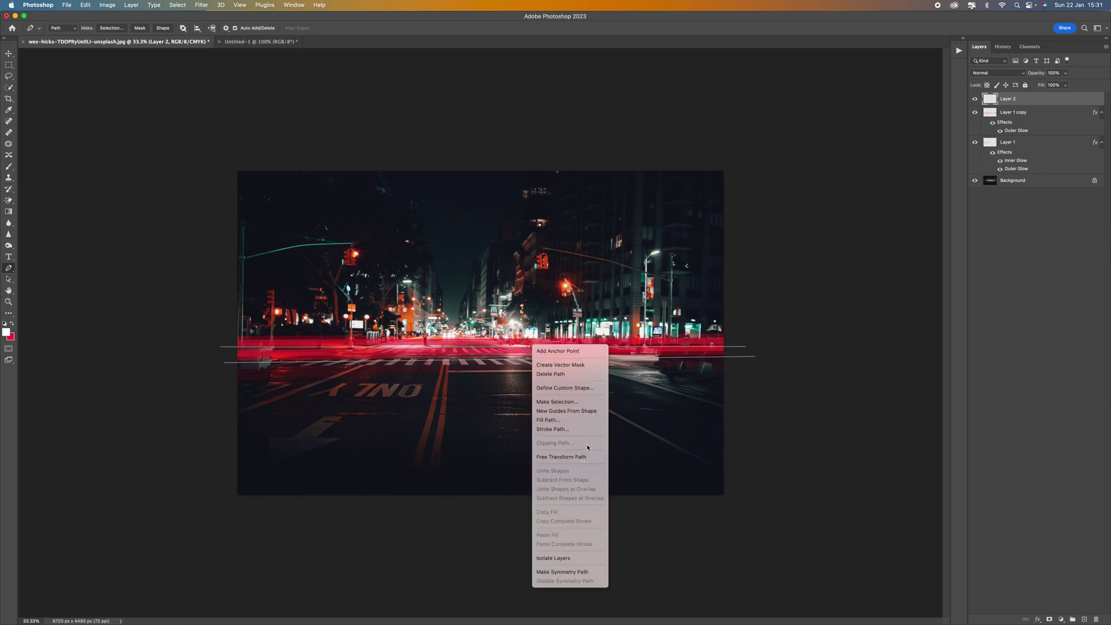
click(553, 429)
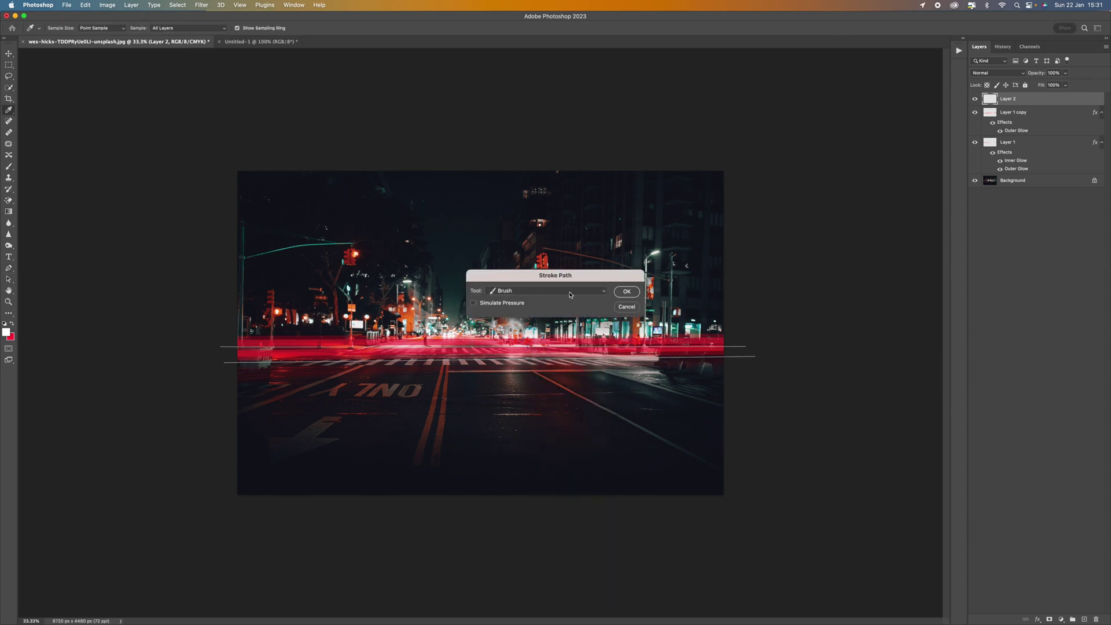
click(627, 292)
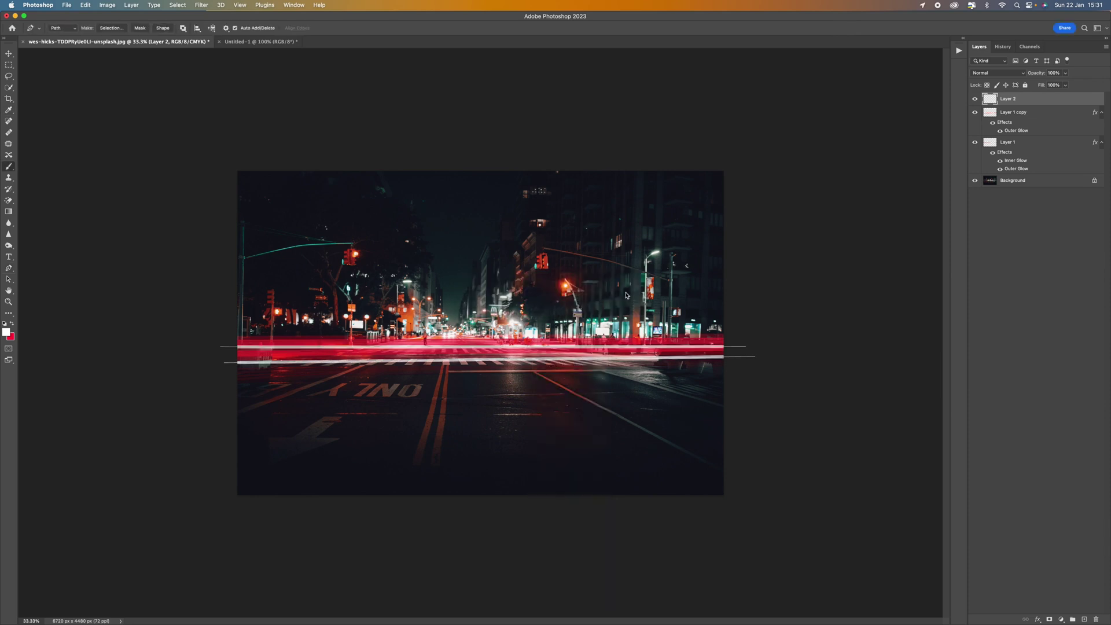
key(Escape)
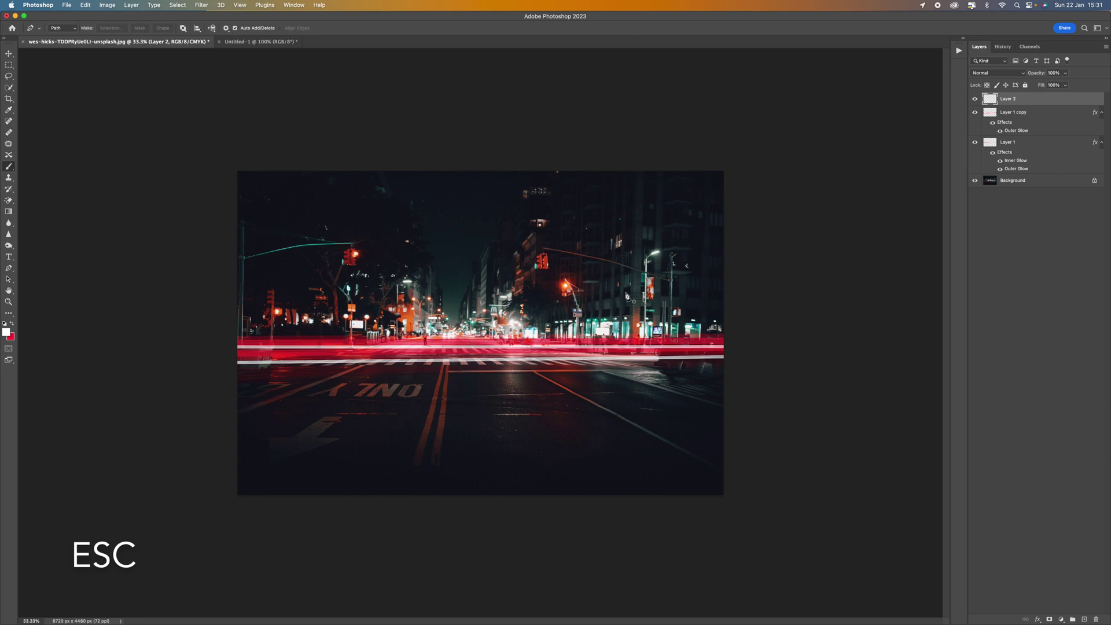
key(super+equal)
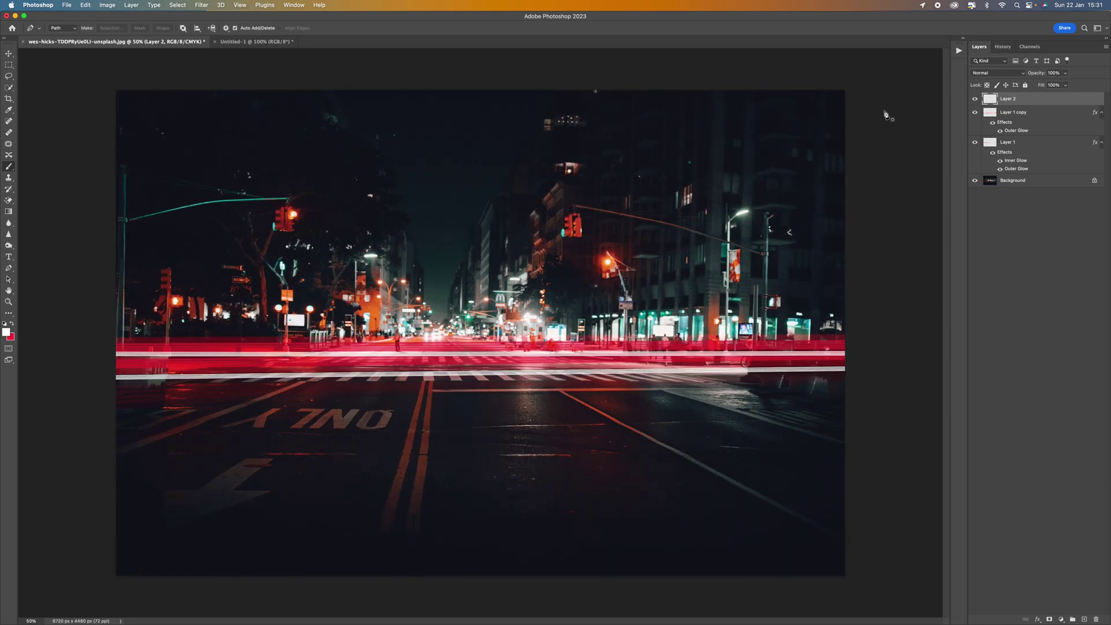
Give Layer 2 a white Linear Dodge (Add) Outer Glow at 69% opacity, tighter spread, 40% range.
double_click(1035, 102)
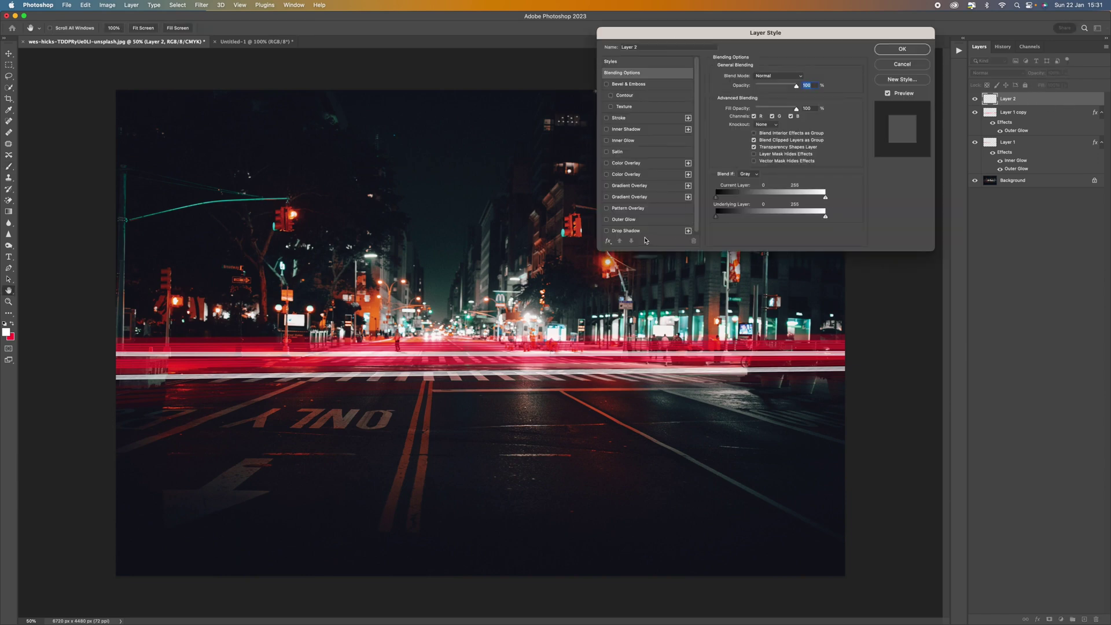
scroll(636, 235, down, 1)
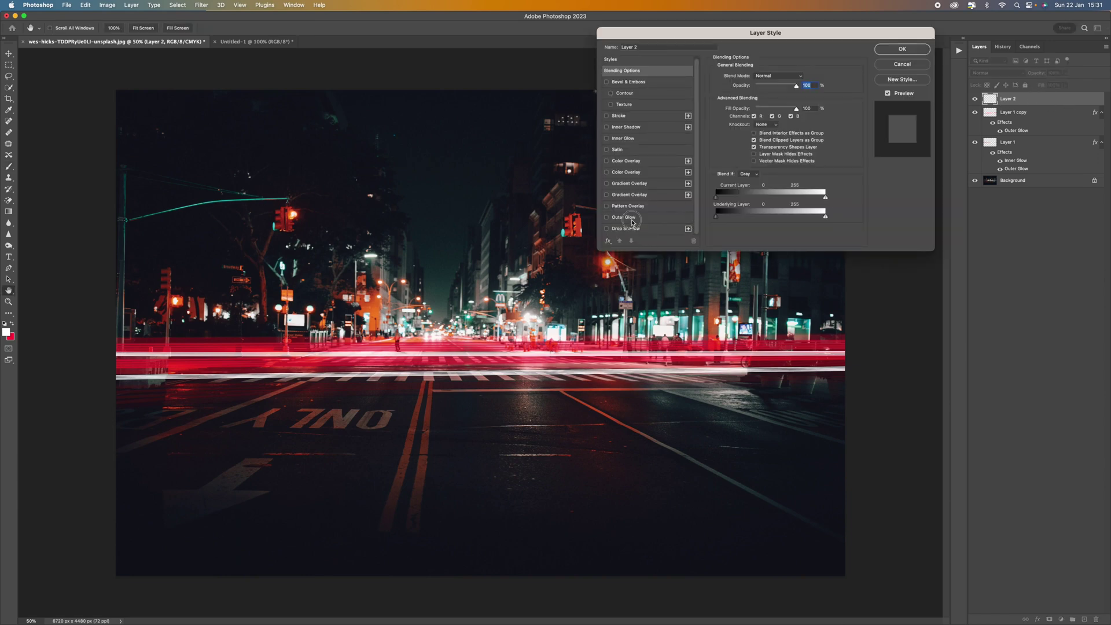
click(632, 222)
click(733, 106)
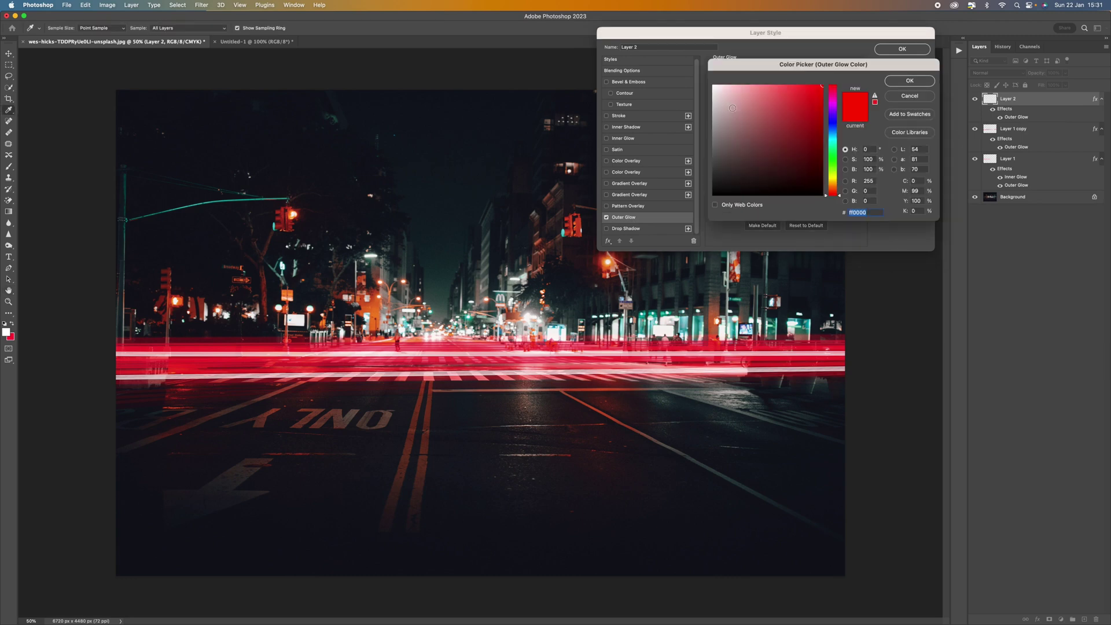
click(713, 86)
click(903, 81)
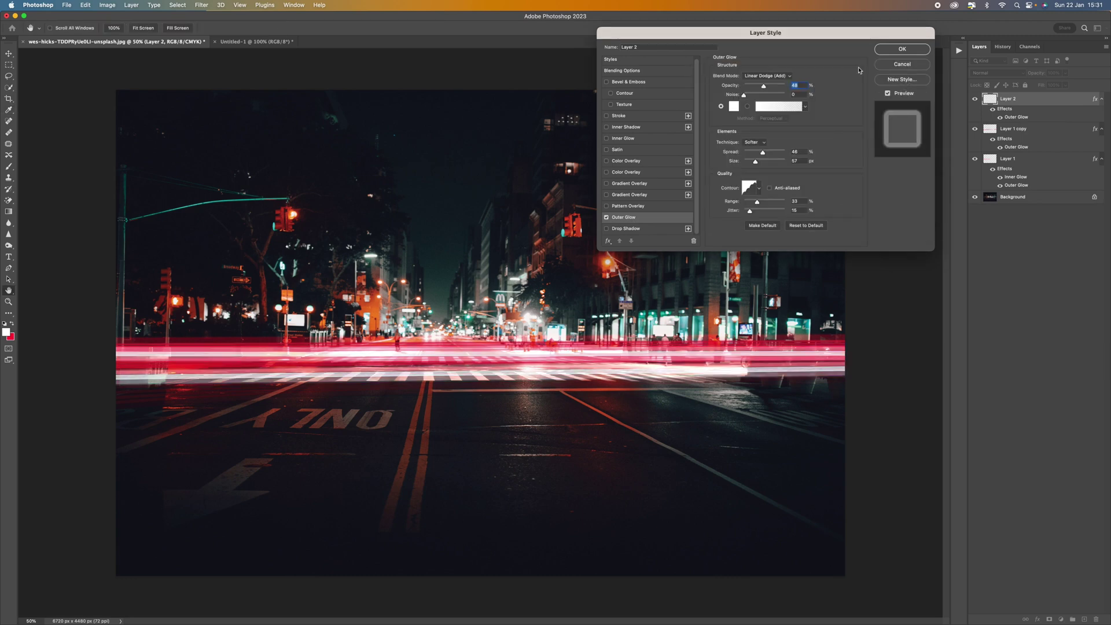
mouse_move(761, 87)
mouse_down()
mouse_move(748, 87)
mouse_move(786, 88)
mouse_up()
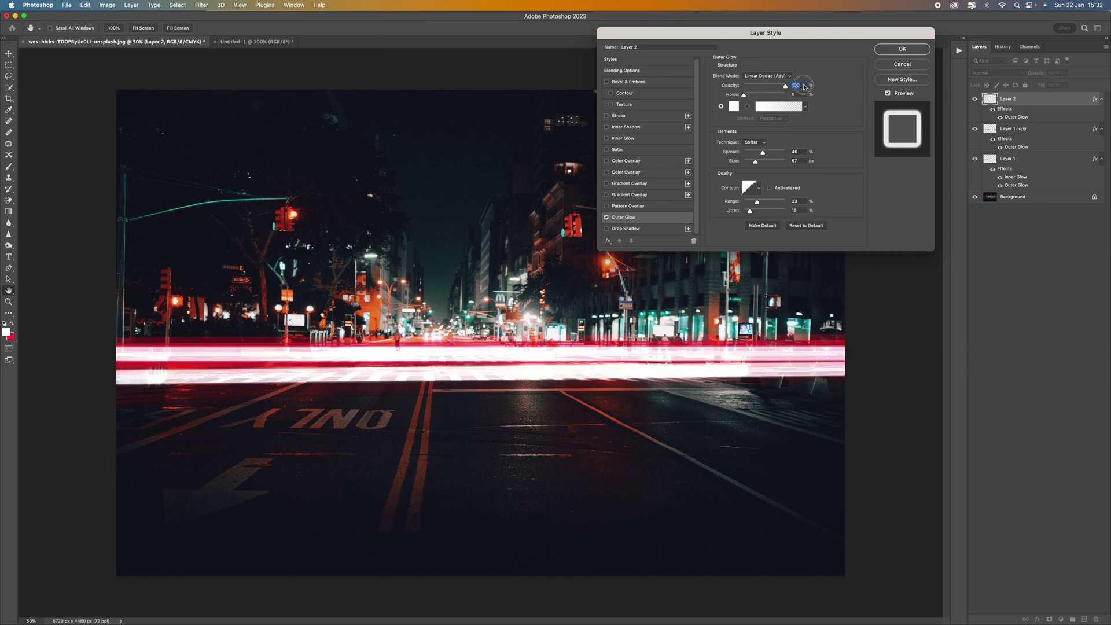
drag(786, 87, 773, 86)
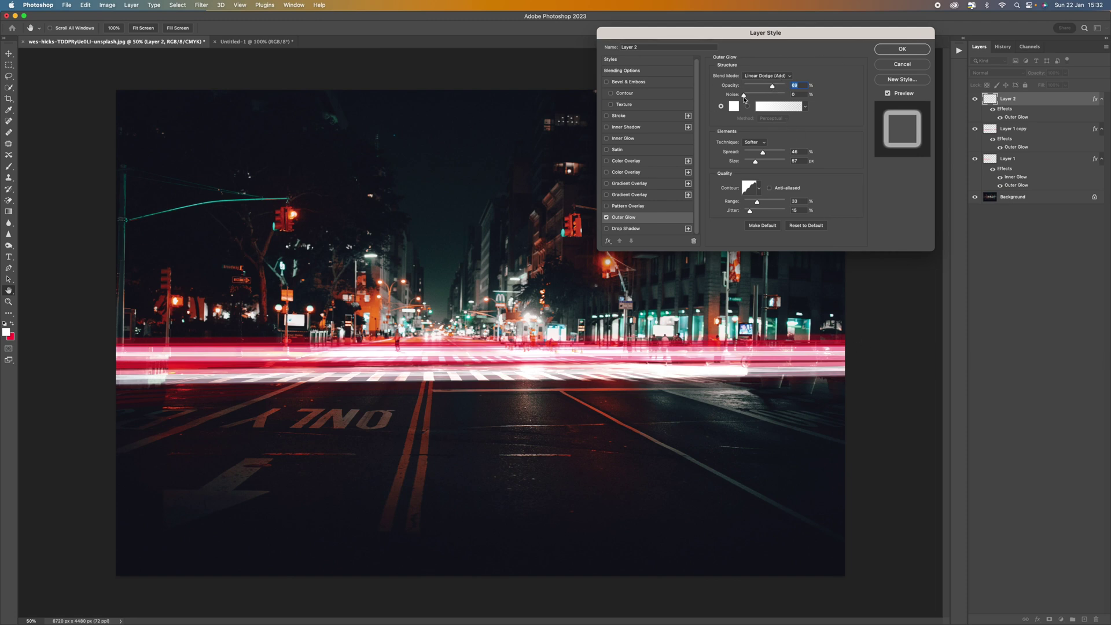
mouse_move(763, 152)
mouse_down()
mouse_move(748, 152)
mouse_move(784, 153)
mouse_move(746, 152)
mouse_move(771, 152)
mouse_move(751, 152)
mouse_move(761, 165)
mouse_move(752, 163)
mouse_up()
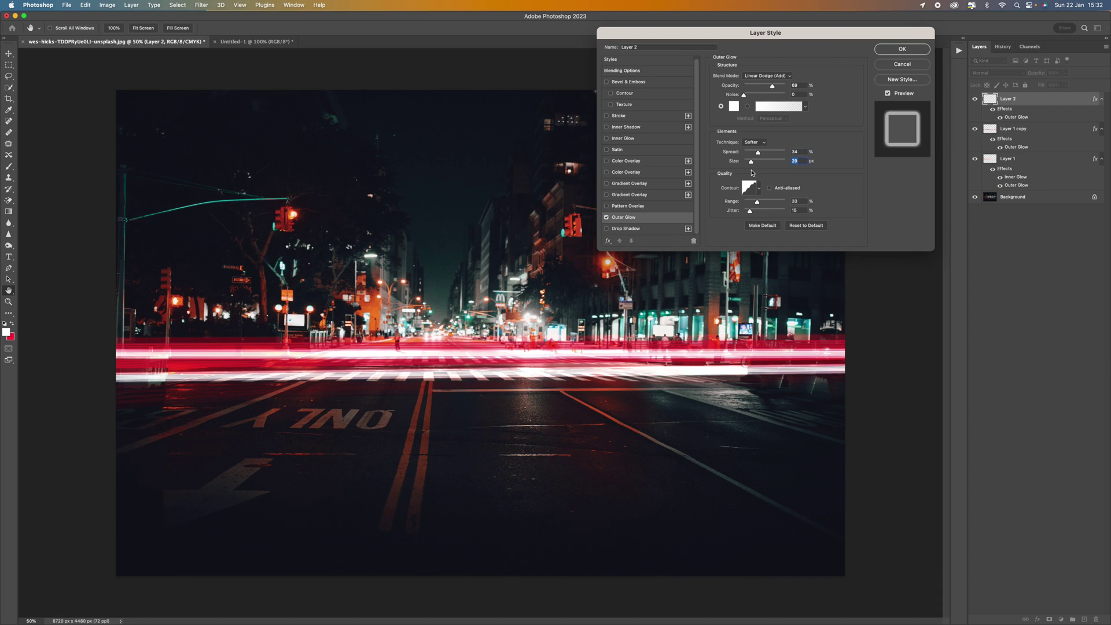
drag(757, 204, 760, 202)
click(902, 49)
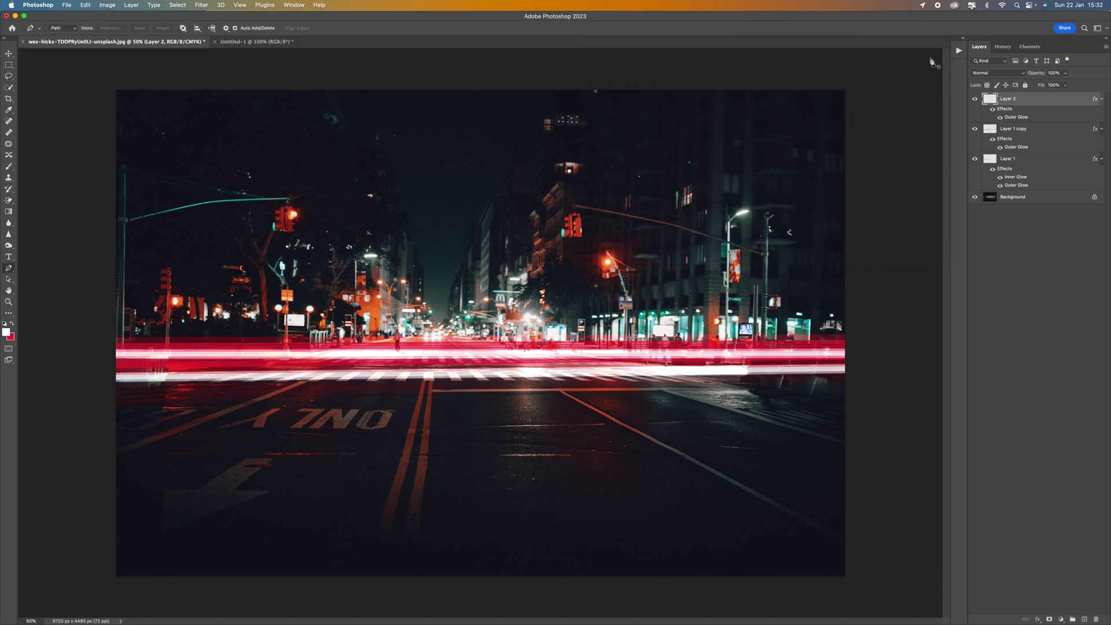
Duplicate Layer 2, nudge the copy slightly lower, and fade it to 36% opacity.
key(p)
key(super+minus)
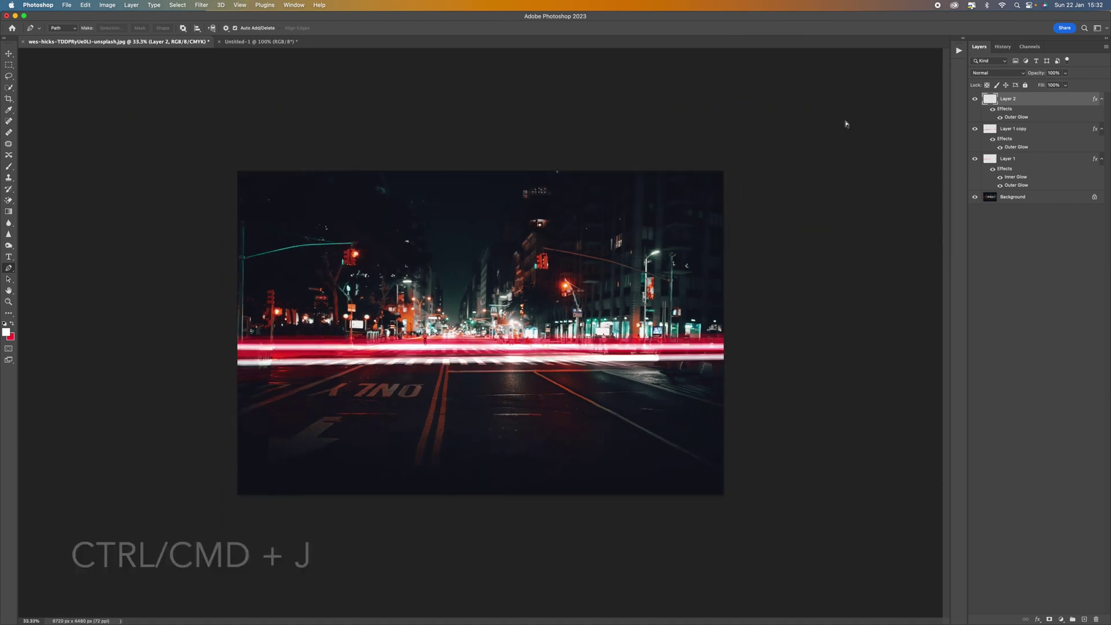
key(super+j)
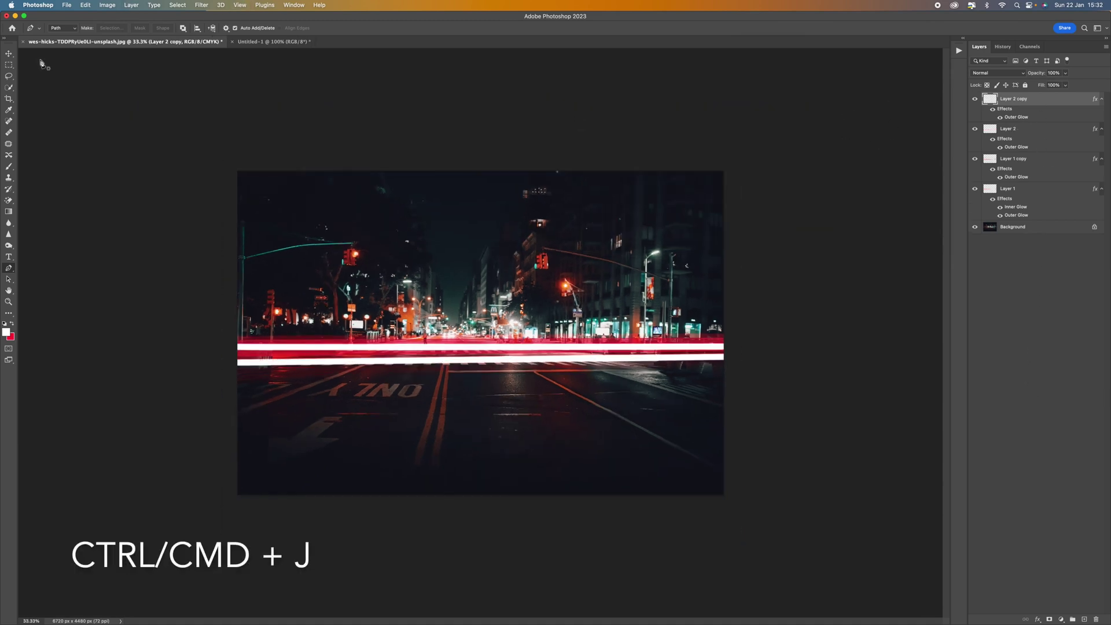
click(9, 53)
drag(478, 352, 476, 341)
drag(476, 360, 476, 366)
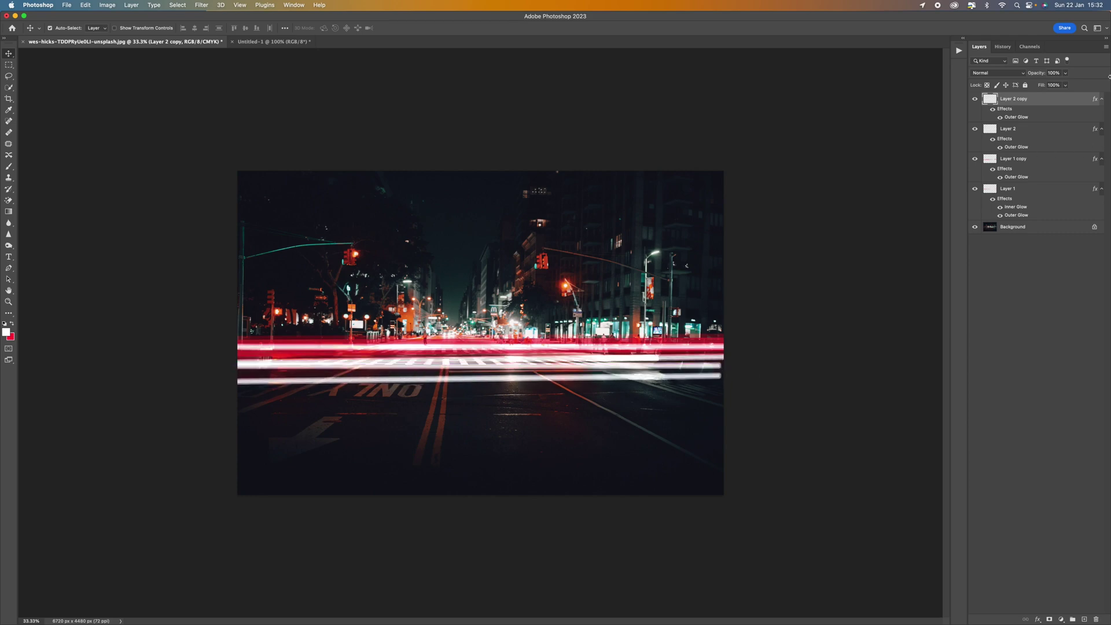
click(1066, 73)
click(1040, 85)
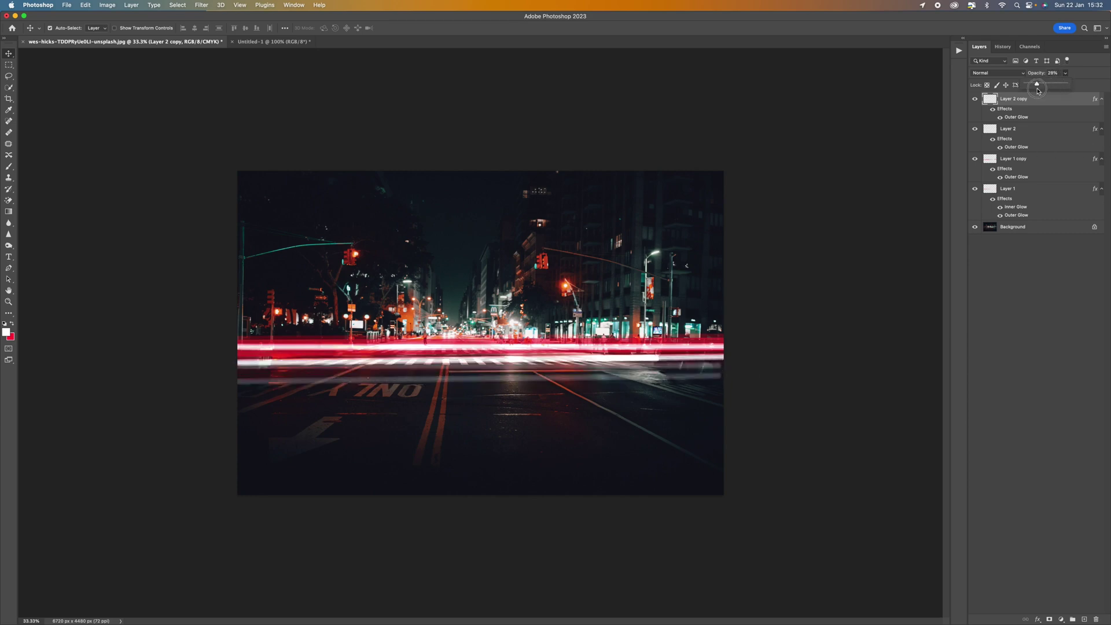
drag(1041, 89, 1040, 89)
Warp the Layer 2 copy, pulling its right side up into a long curve.
key(super+t)
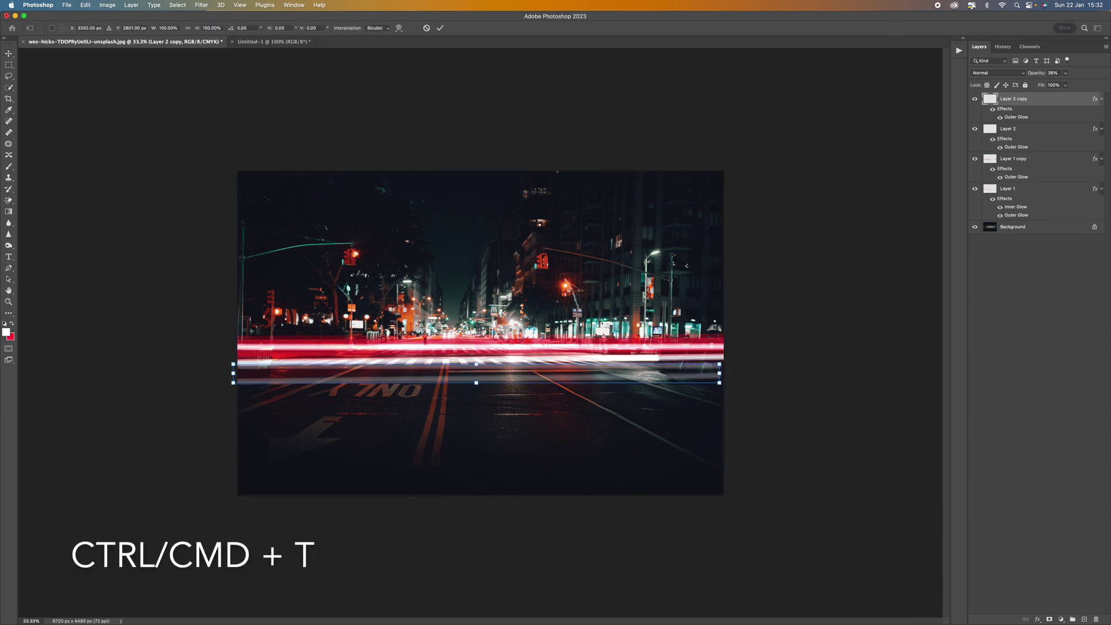
right_click(546, 377)
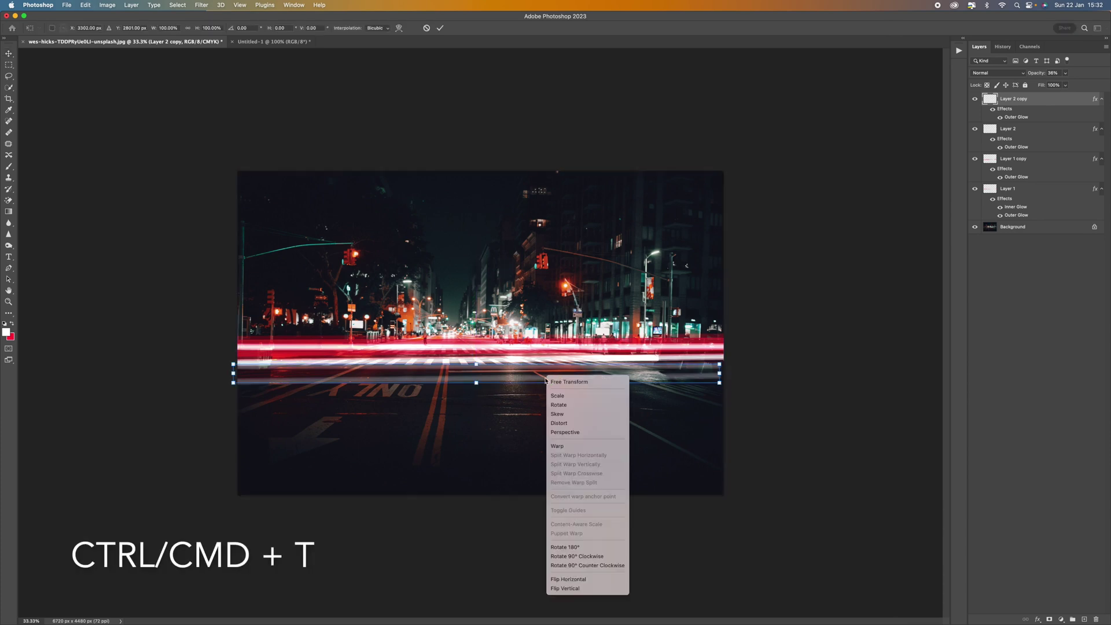
click(586, 447)
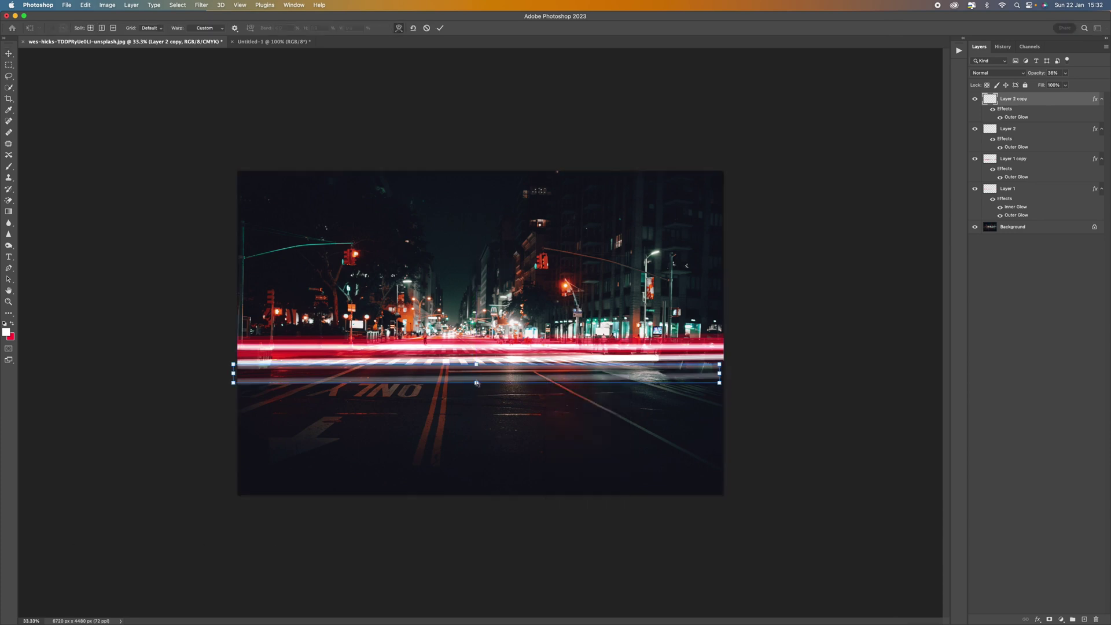
mouse_move(477, 383)
mouse_down()
mouse_move(479, 362)
mouse_move(479, 376)
mouse_up()
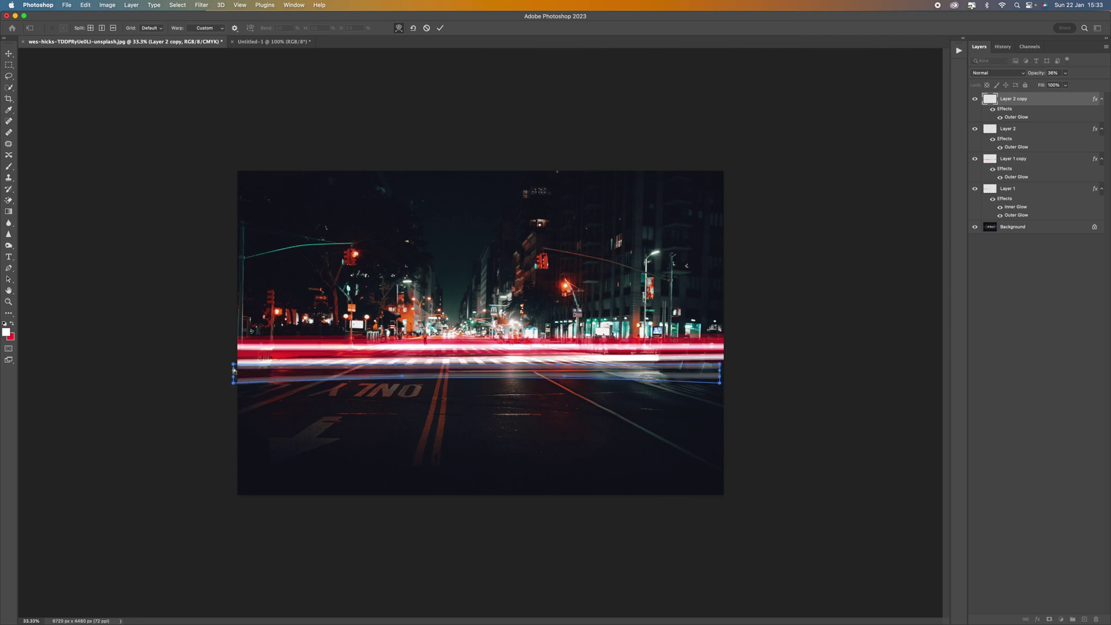
drag(234, 371, 272, 368)
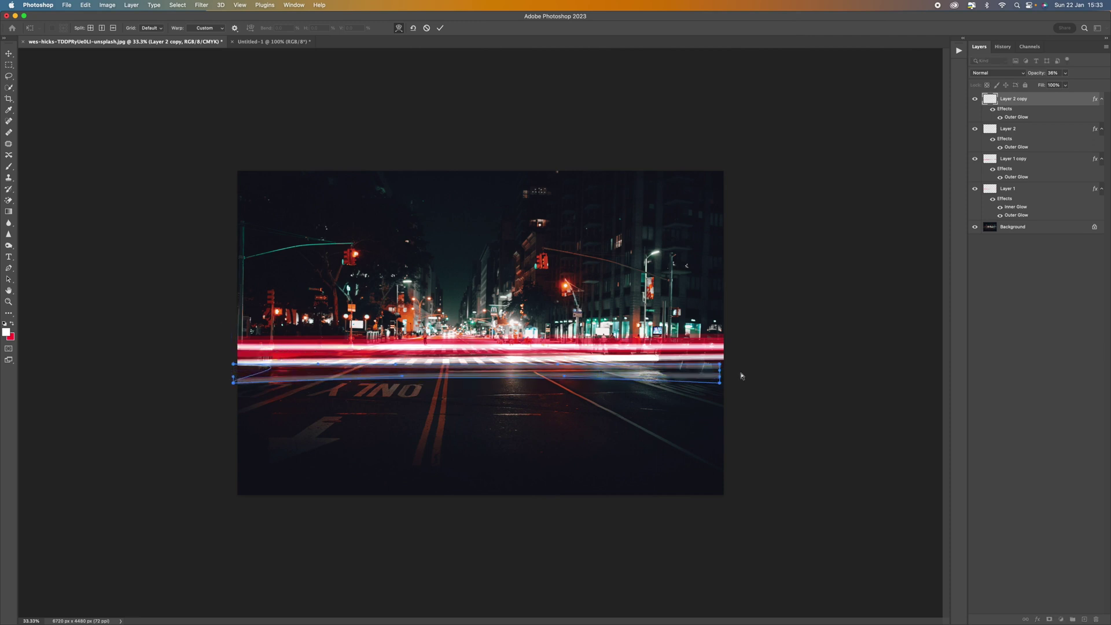
drag(721, 373, 885, 288)
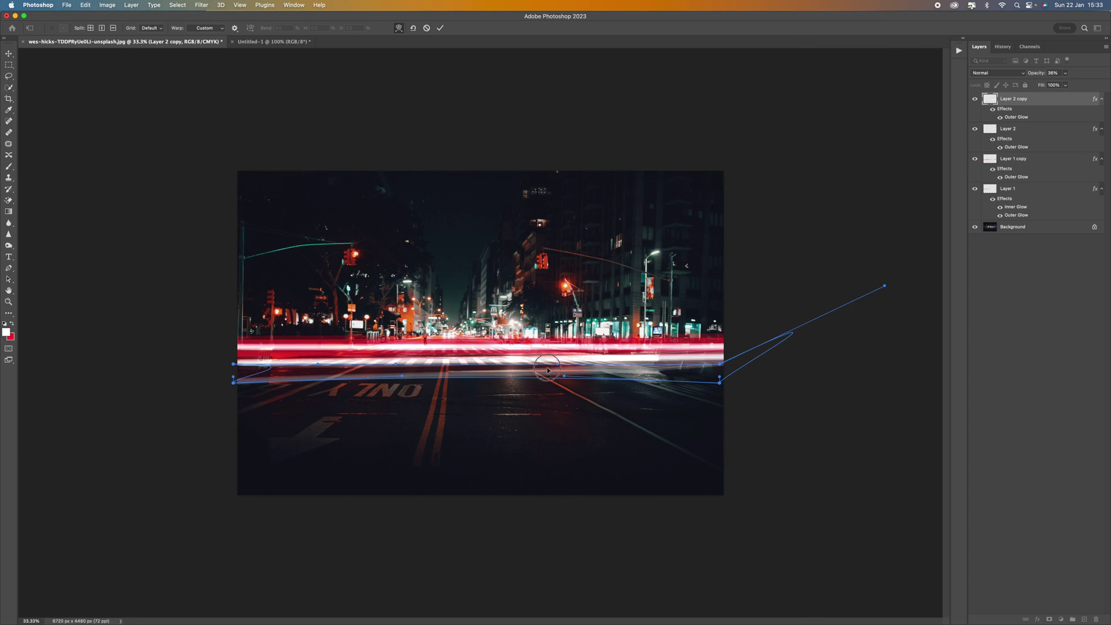
drag(538, 387, 515, 383)
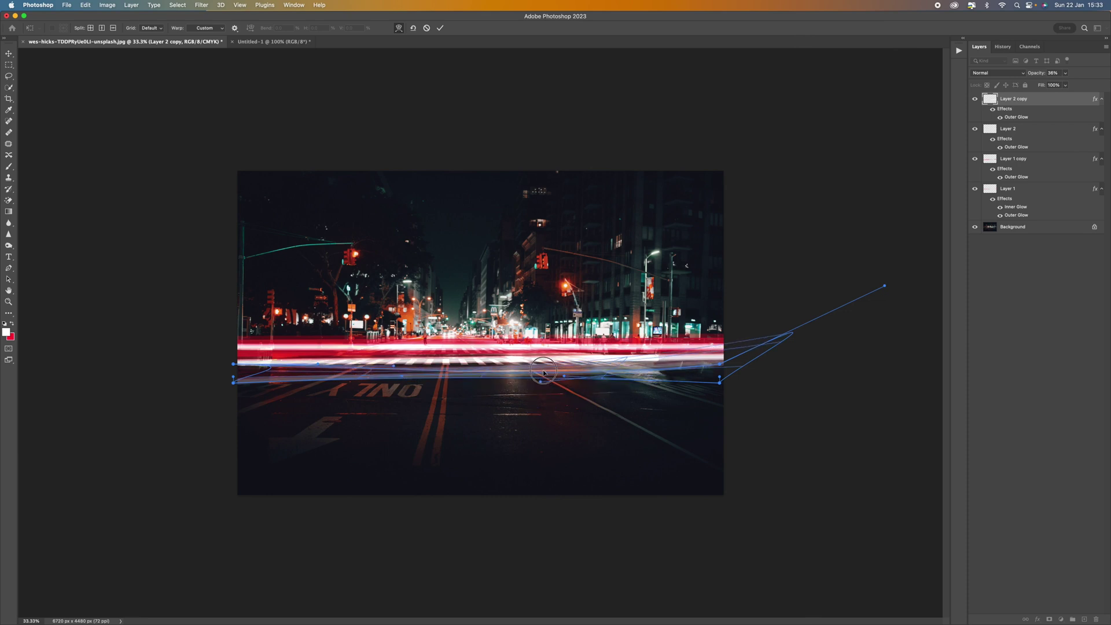
drag(400, 377, 407, 373)
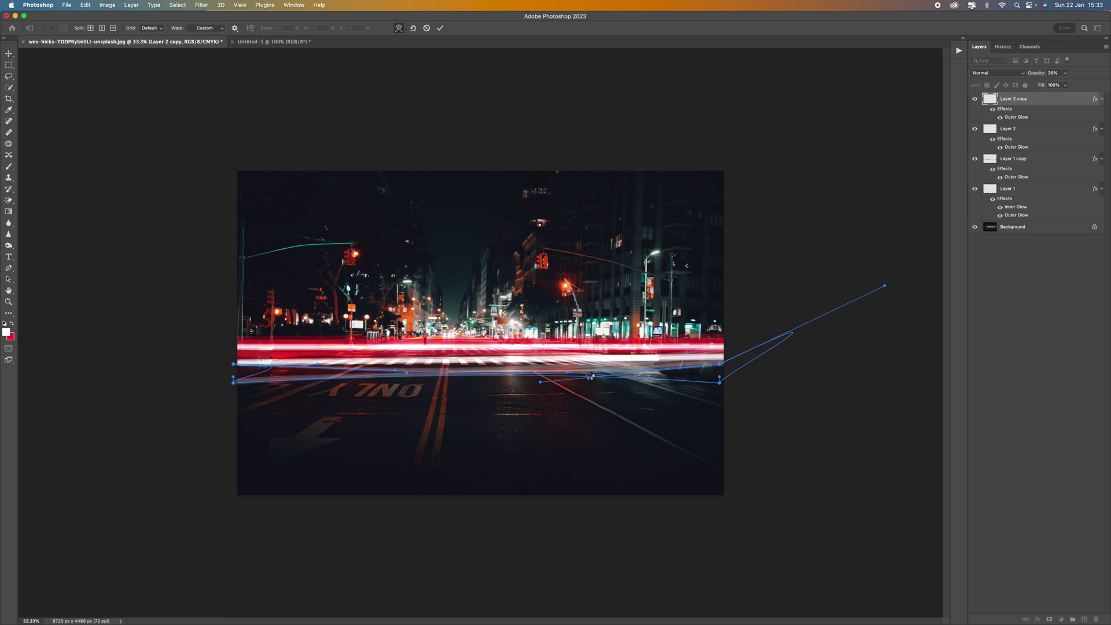
key(Return)
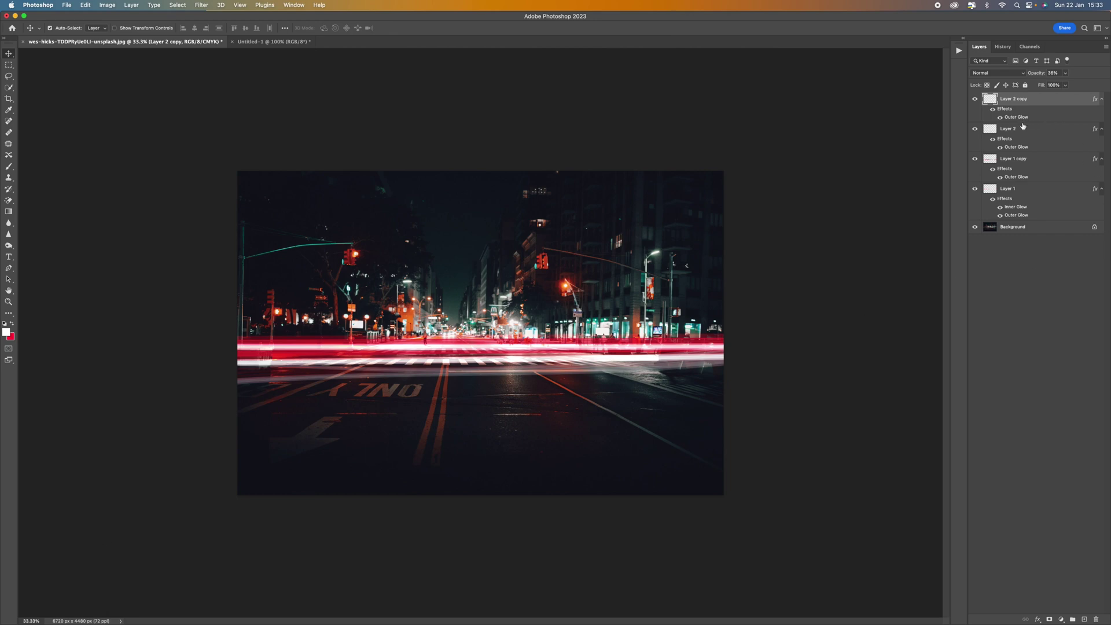
Show and select Layer 1, then warp its red trail band, bending the top edge and both ends.
click(977, 191)
click(1020, 192)
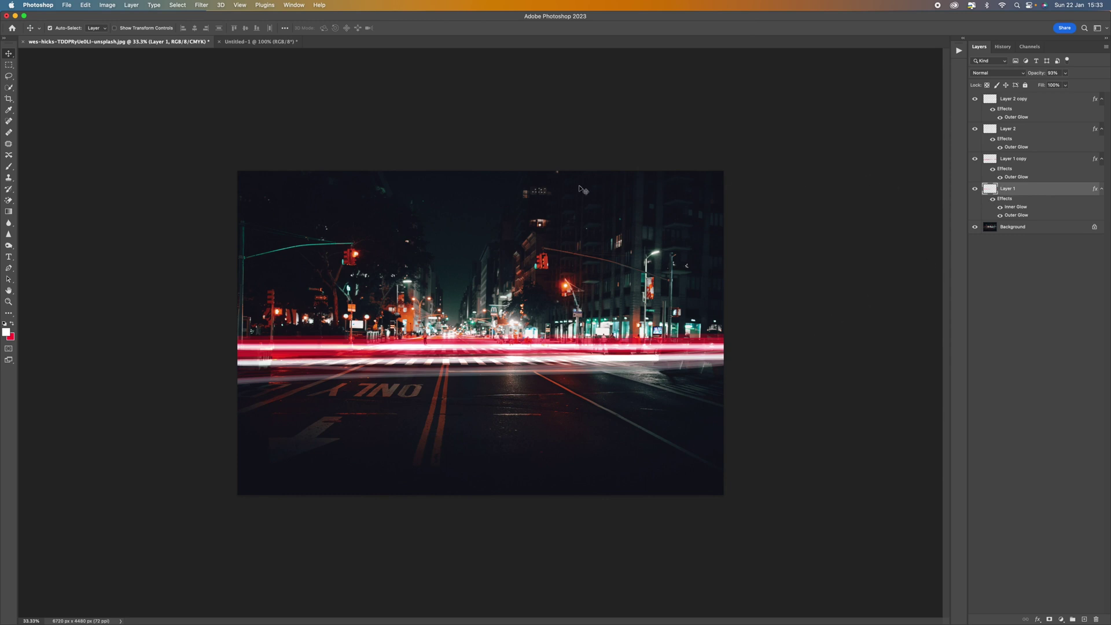
key(super+t)
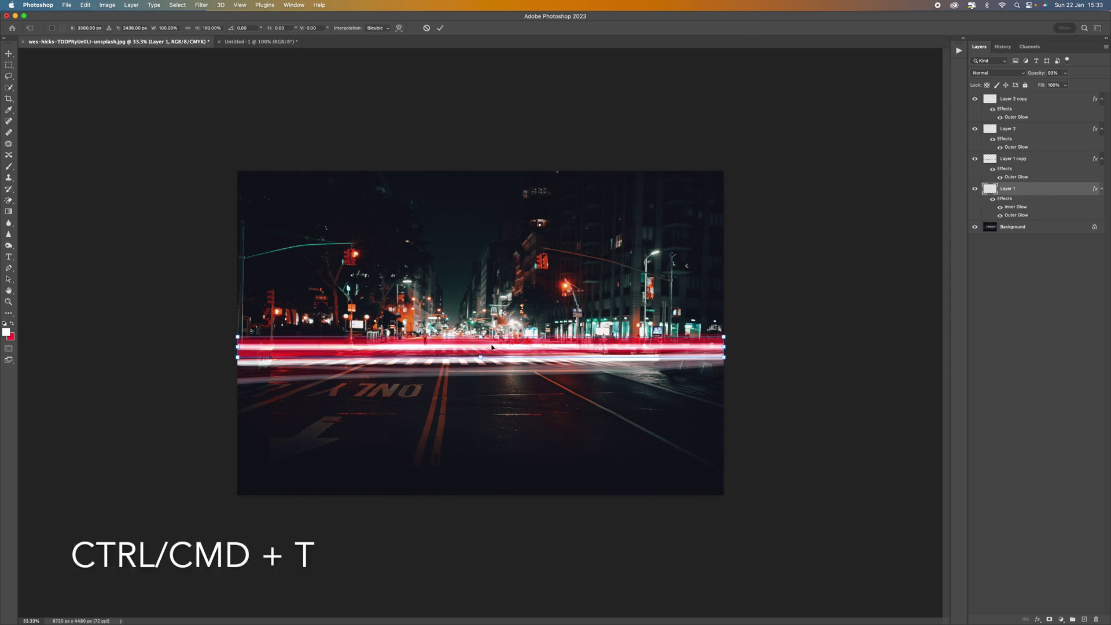
right_click(488, 341)
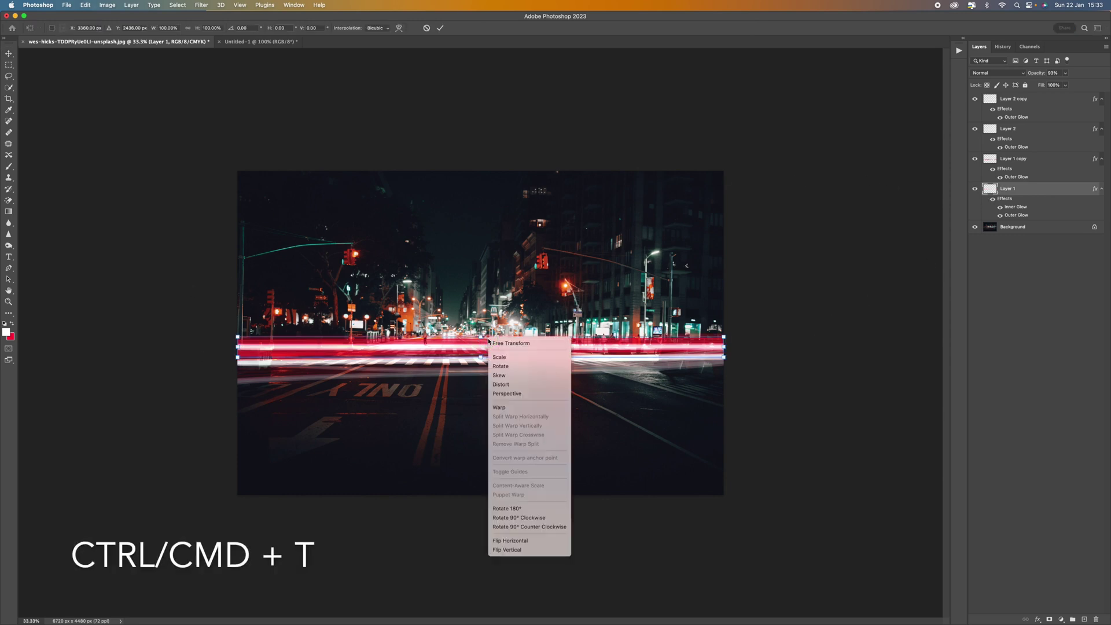
click(518, 403)
key(super+equal)
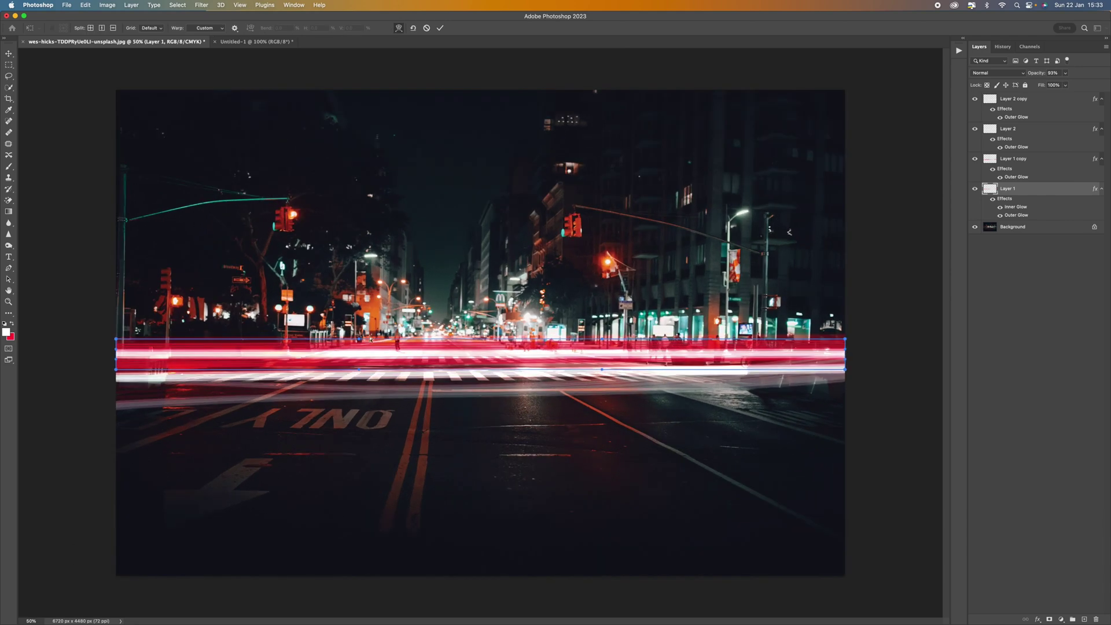
drag(359, 341, 356, 356)
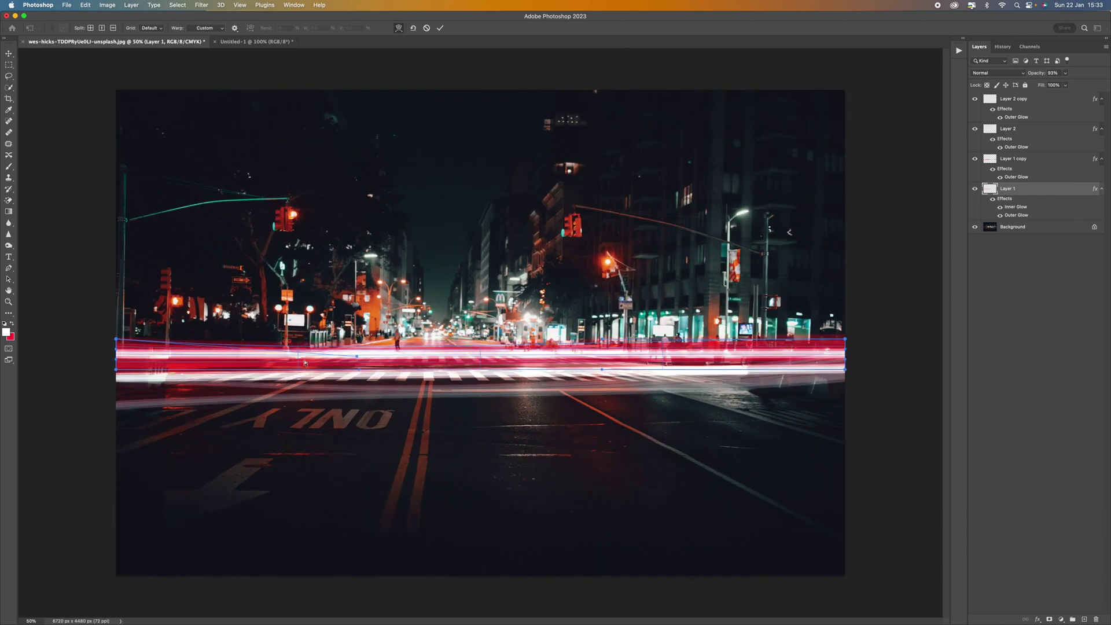
drag(115, 362, 84, 317)
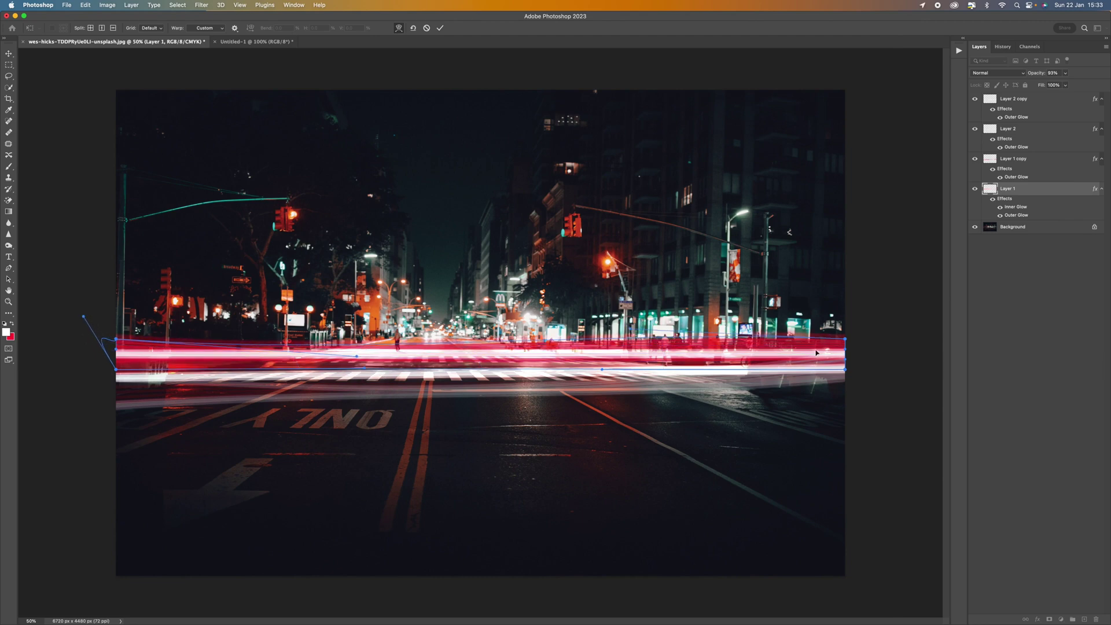
mouse_move(846, 342)
mouse_down()
mouse_move(876, 314)
mouse_move(891, 318)
mouse_move(911, 364)
mouse_move(930, 341)
mouse_up()
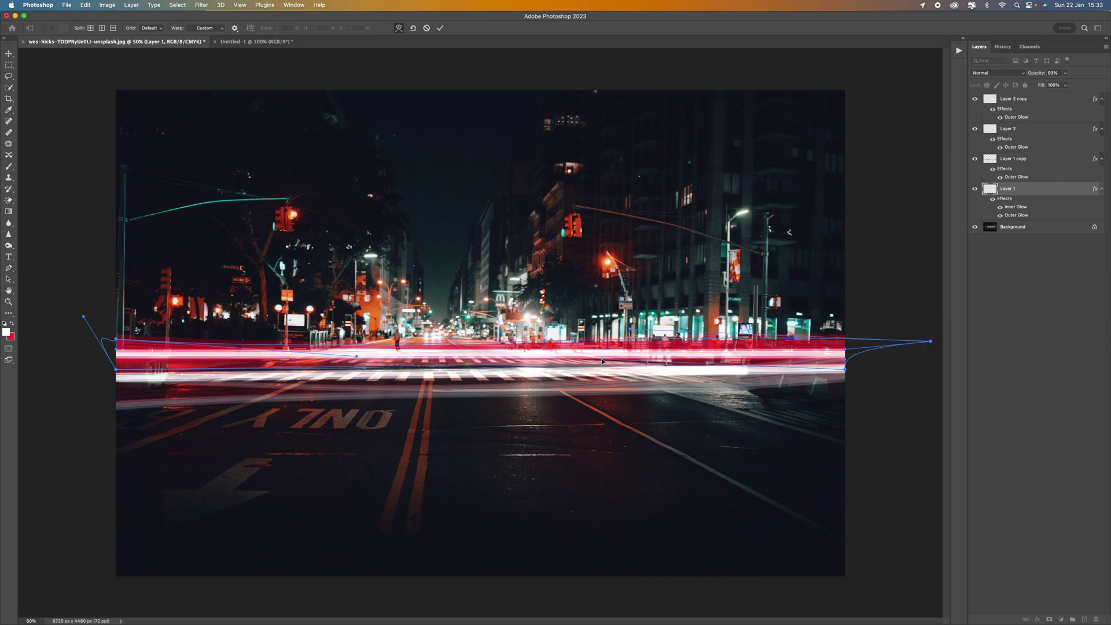
key(Return)
key(super+minus)
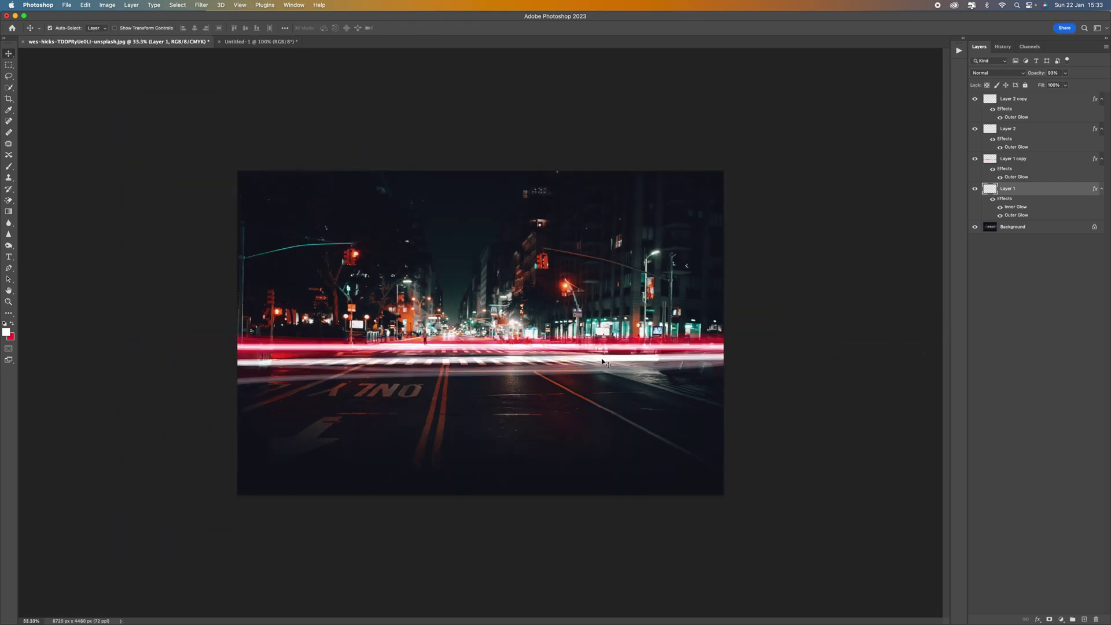
click(1051, 99)
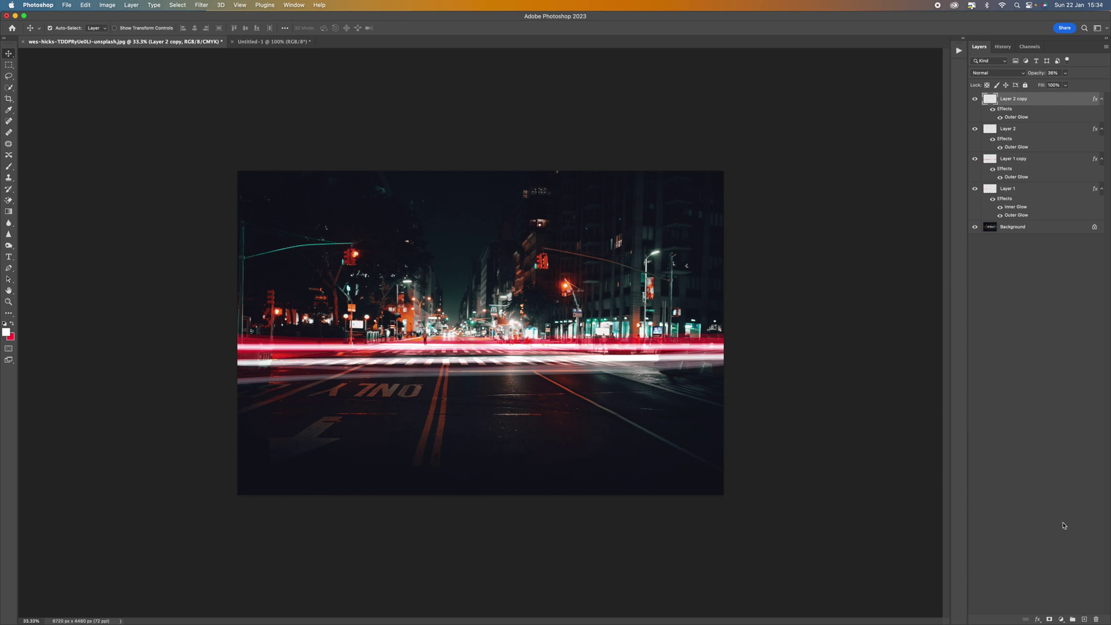
Add a Curves layer lifting the Red channel to output 153, then invert its mask to black.
click(1061, 619)
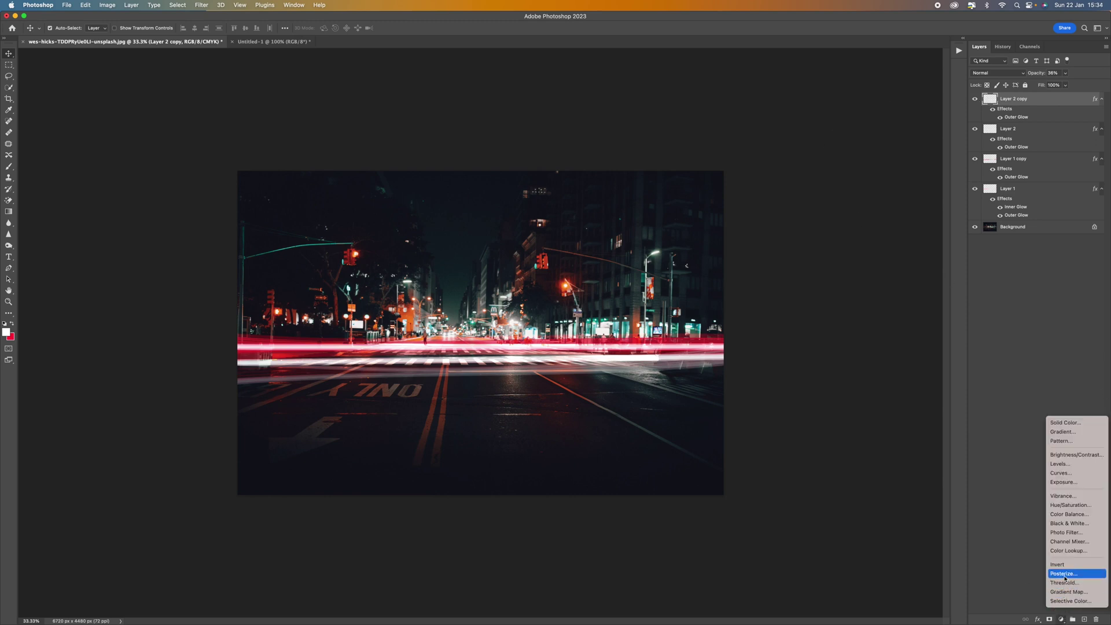
click(1082, 474)
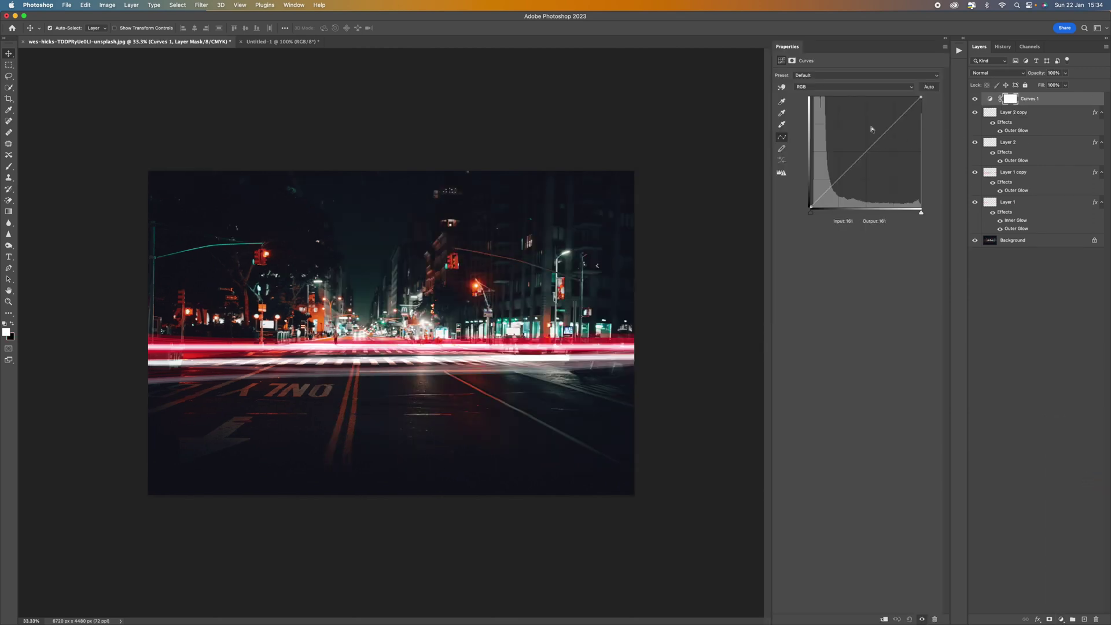
click(834, 87)
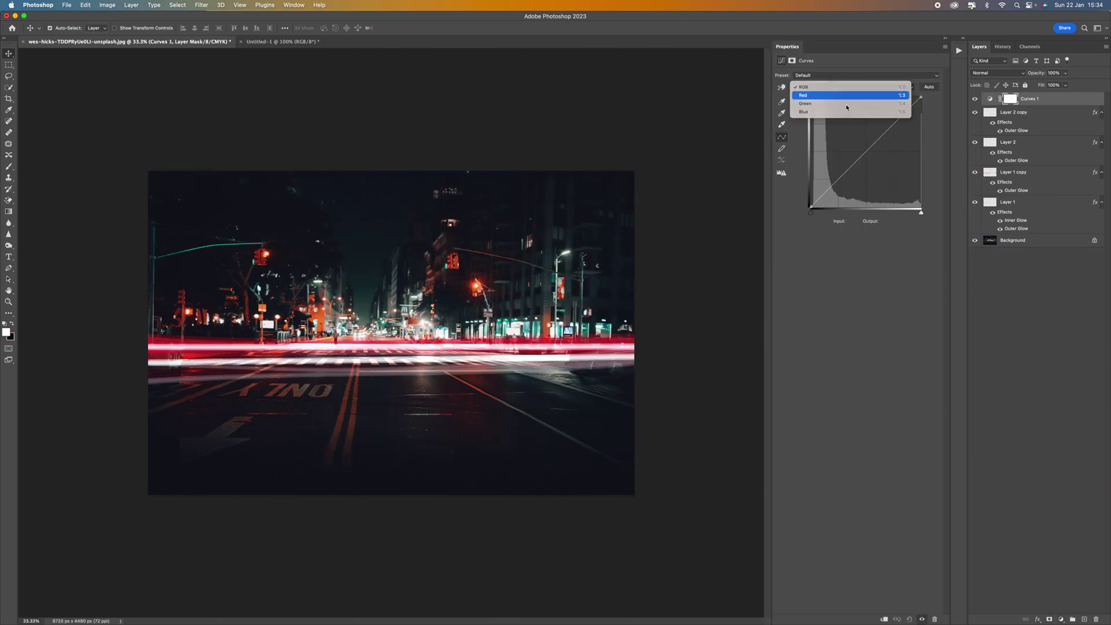
click(845, 96)
drag(869, 156, 855, 141)
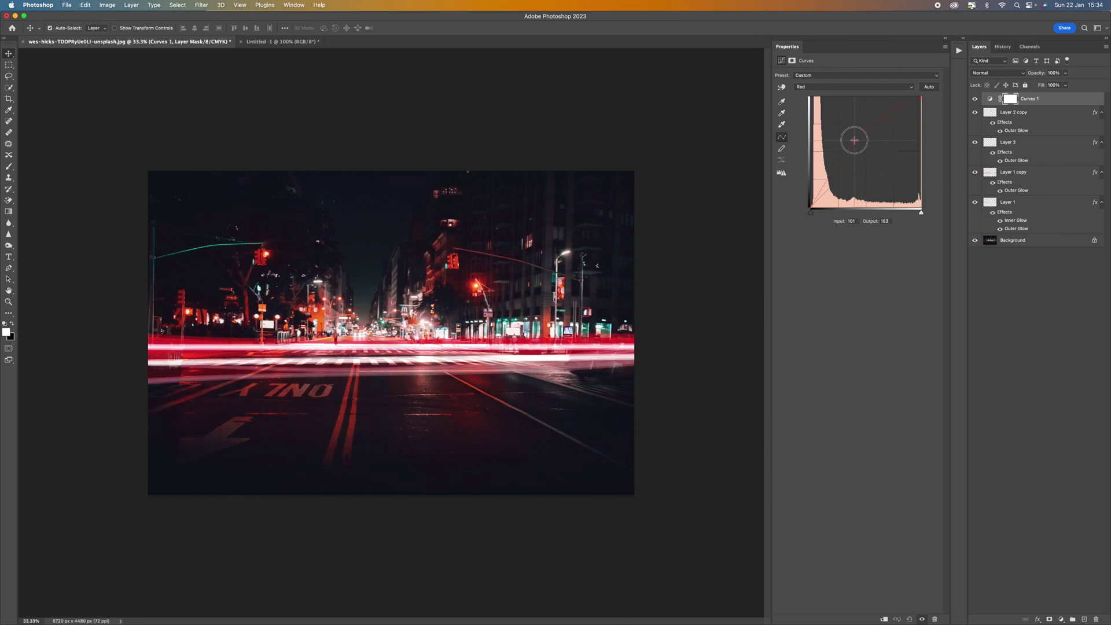
drag(854, 141, 855, 140)
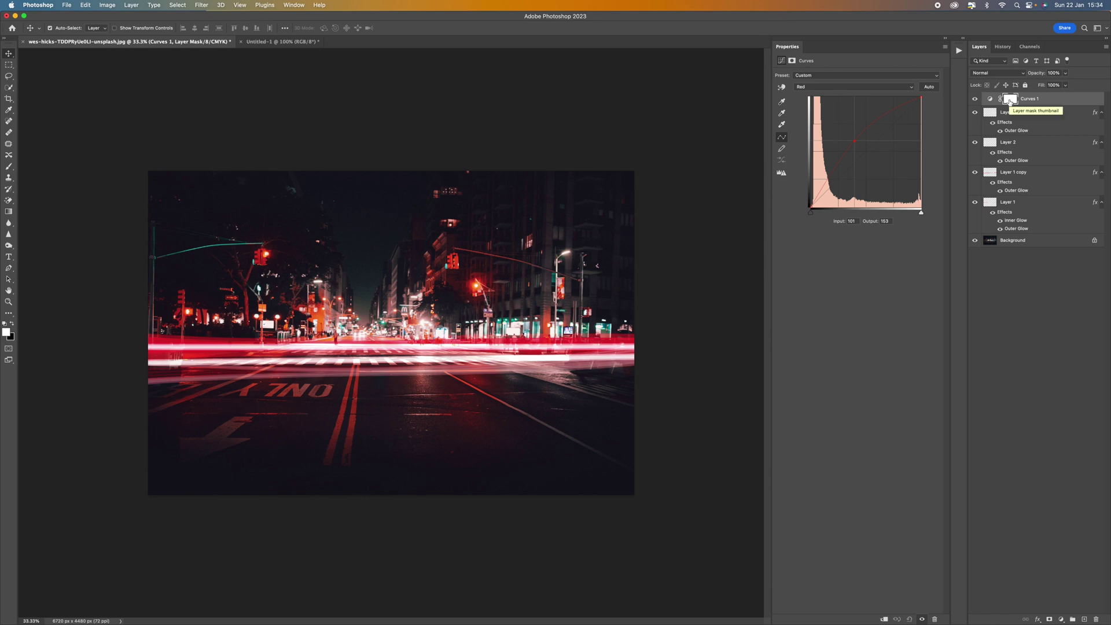
key(super+i)
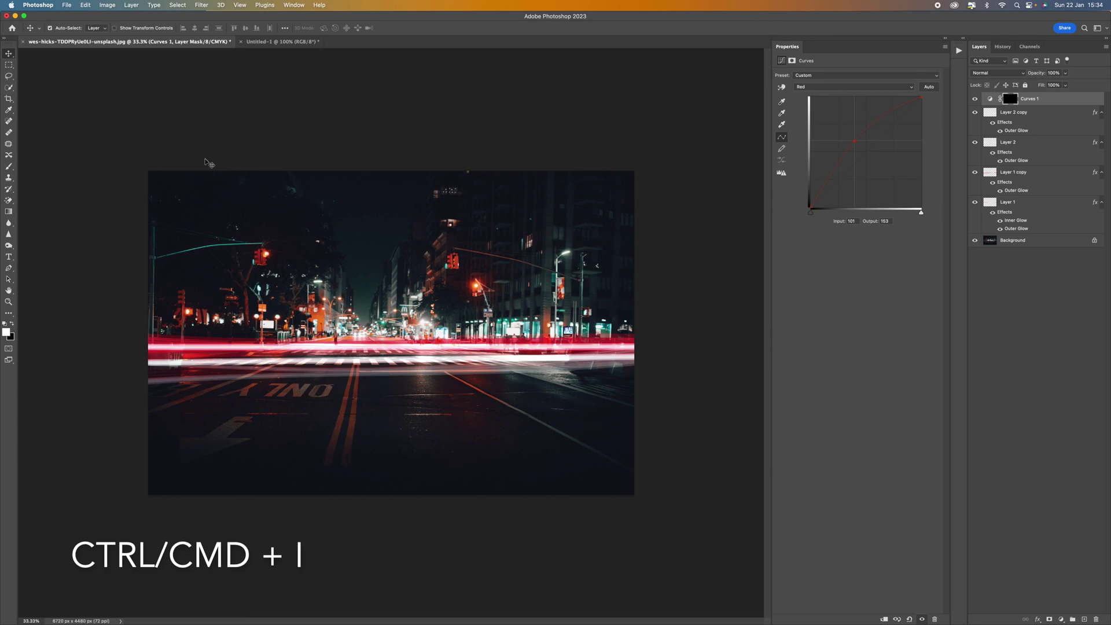
Paint white with a 250 px Soft Round brush on the Curves mask along the road.
key(b)
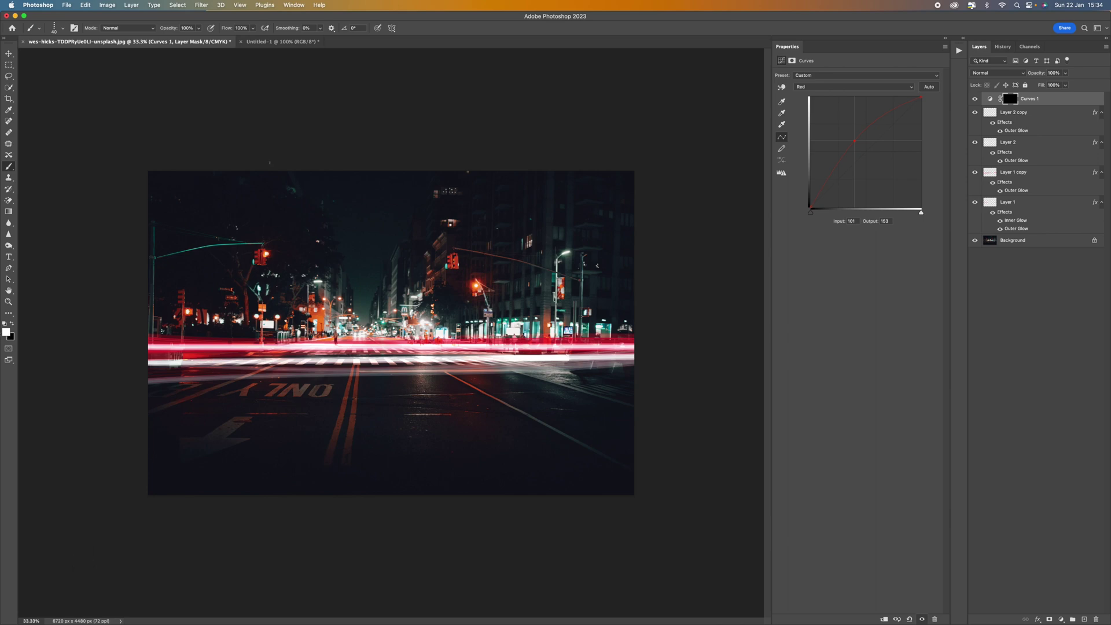
click(53, 27)
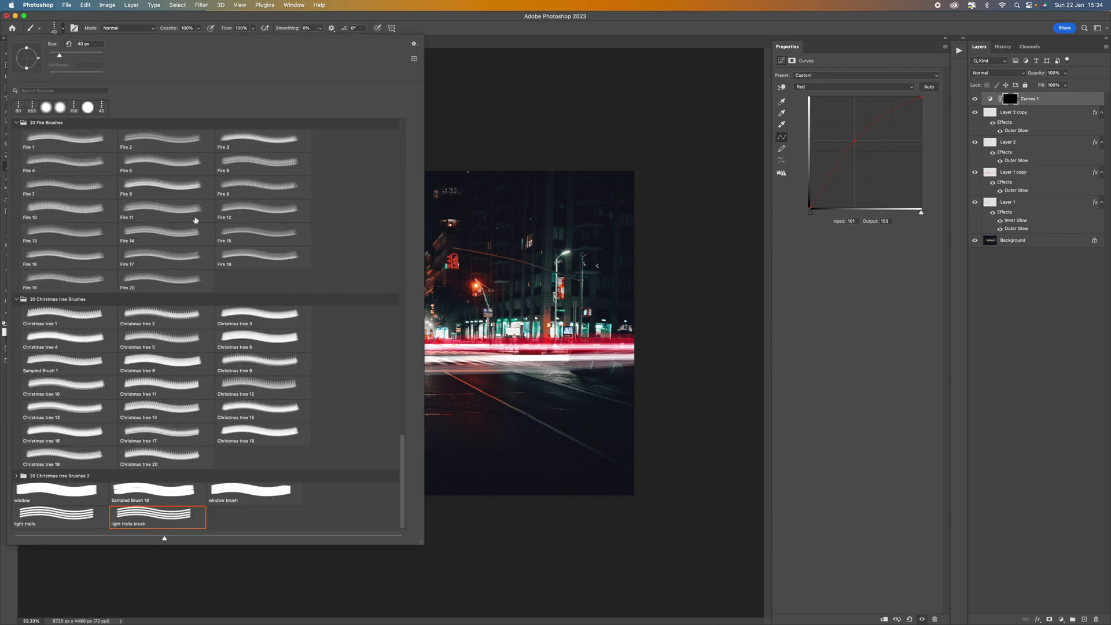
scroll(195, 219, up, 20)
click(90, 139)
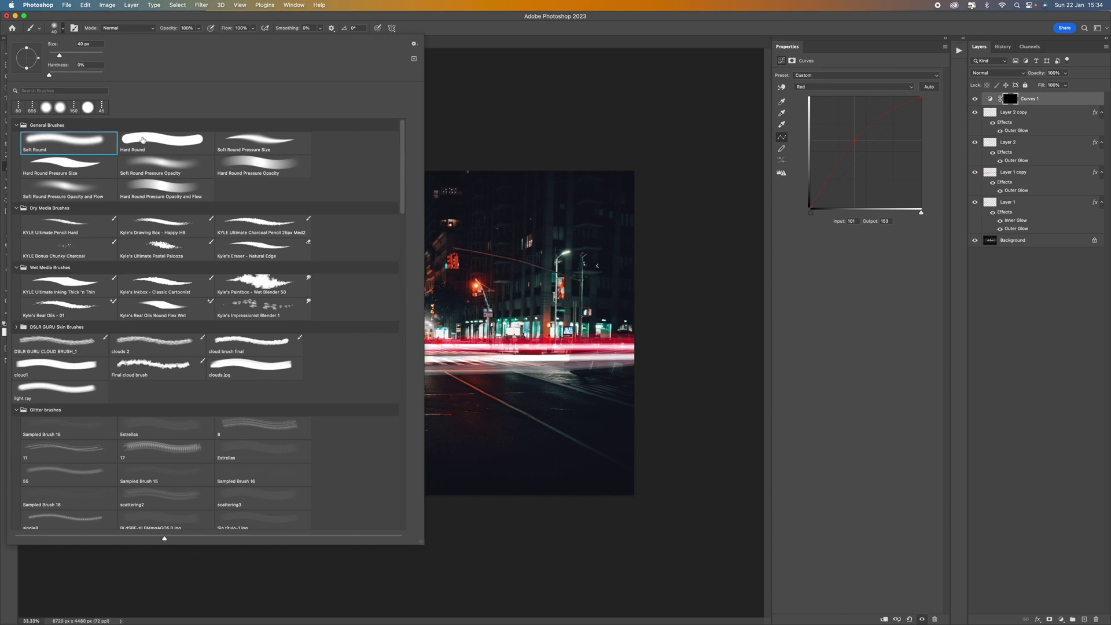
click(165, 21)
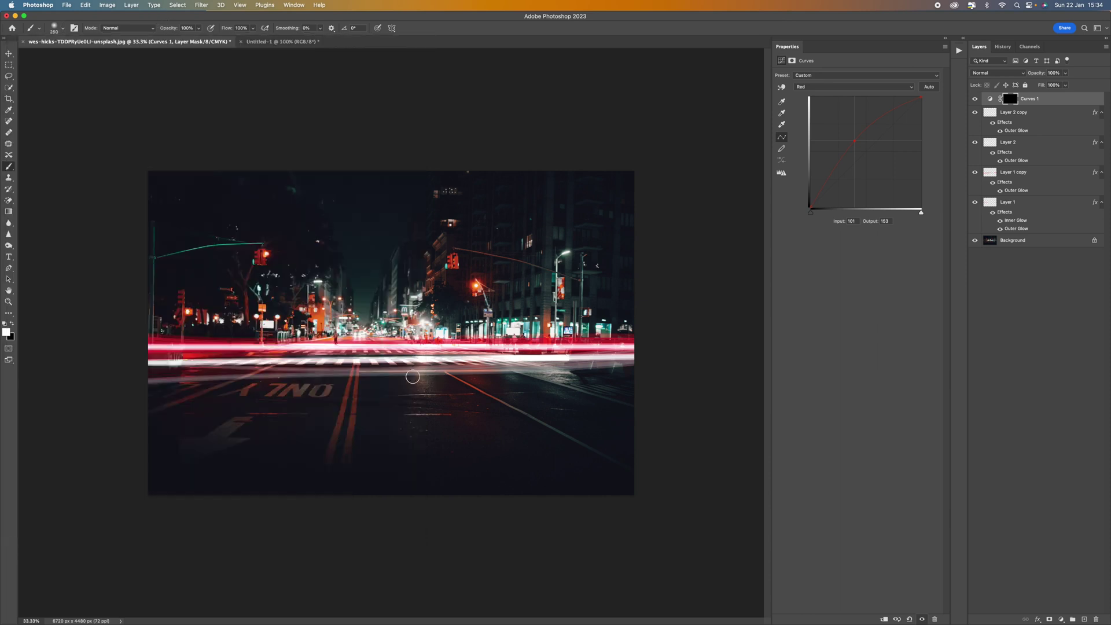
key(bracketright)
key(bracketright)
key(bracketright)
key(bracketright)
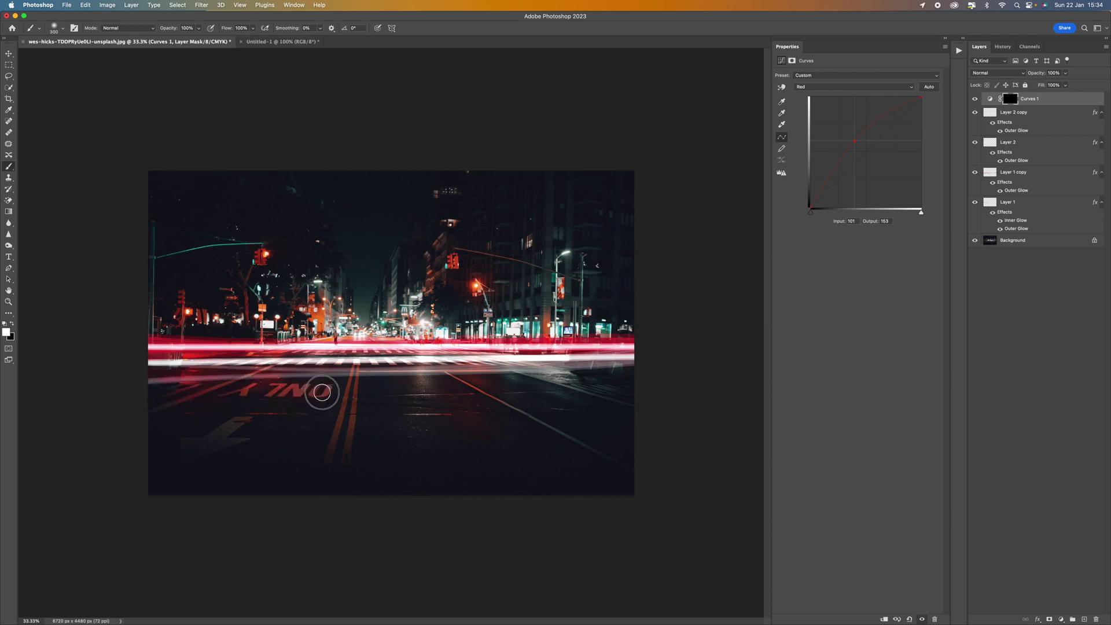
key(bracketleft)
mouse_move(322, 393)
mouse_down()
mouse_move(342, 377)
mouse_move(383, 383)
mouse_up()
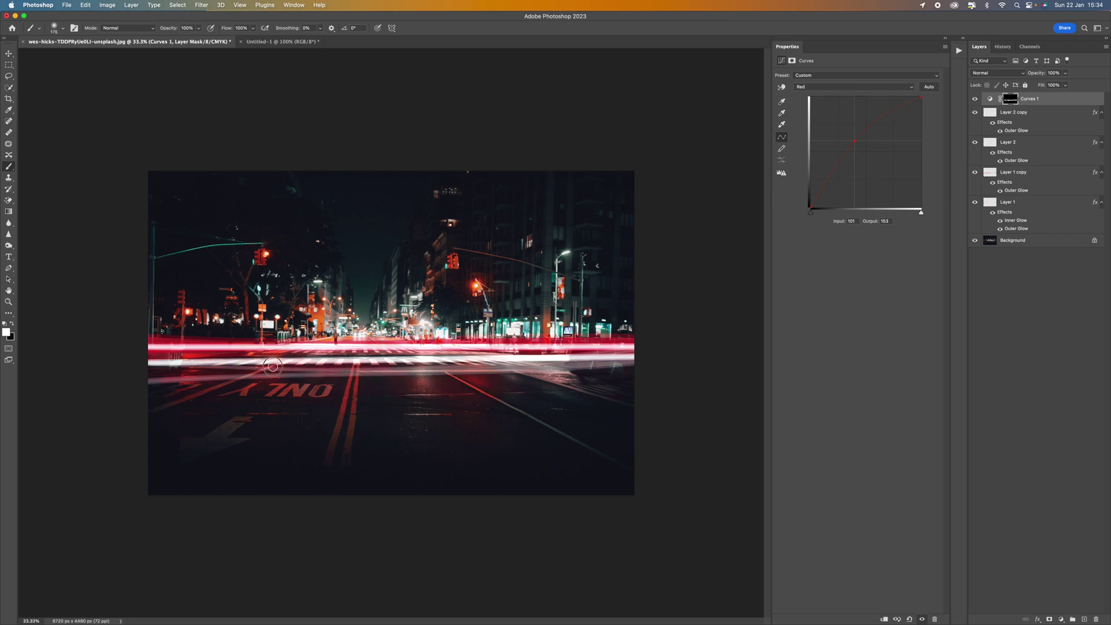
key(bracketright)
key(bracketright)
key(bracketright)
key(bracketright)
key(bracketright)
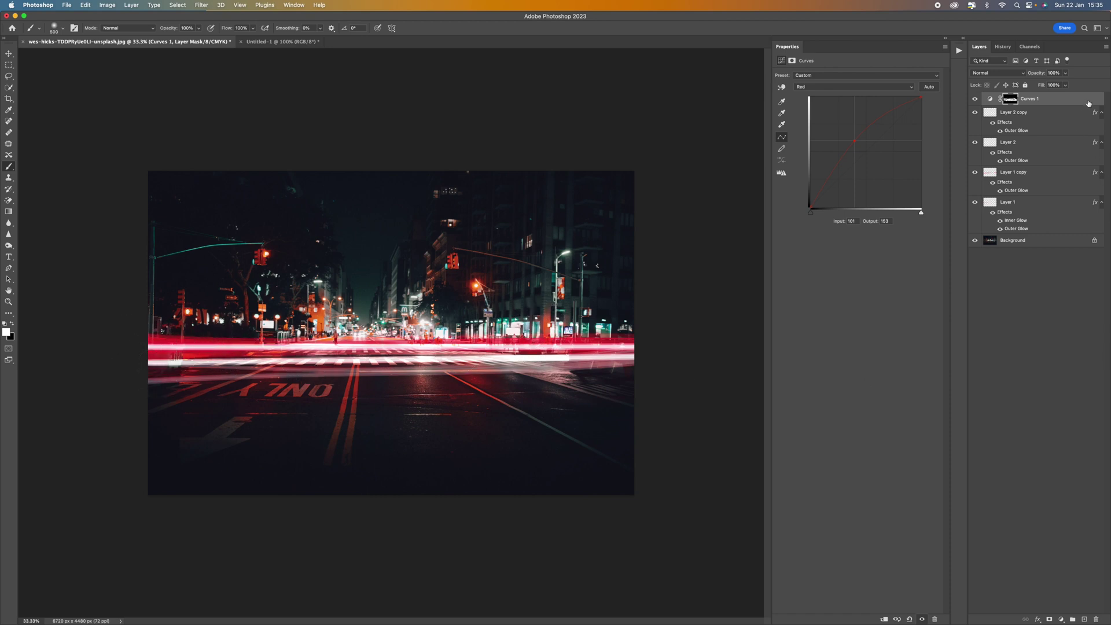
Lower the Curves 1 layer to 54% opacity and collapse the Properties panel.
click(1065, 73)
mouse_move(1069, 83)
mouse_down()
mouse_move(1033, 85)
mouse_move(1048, 85)
mouse_up()
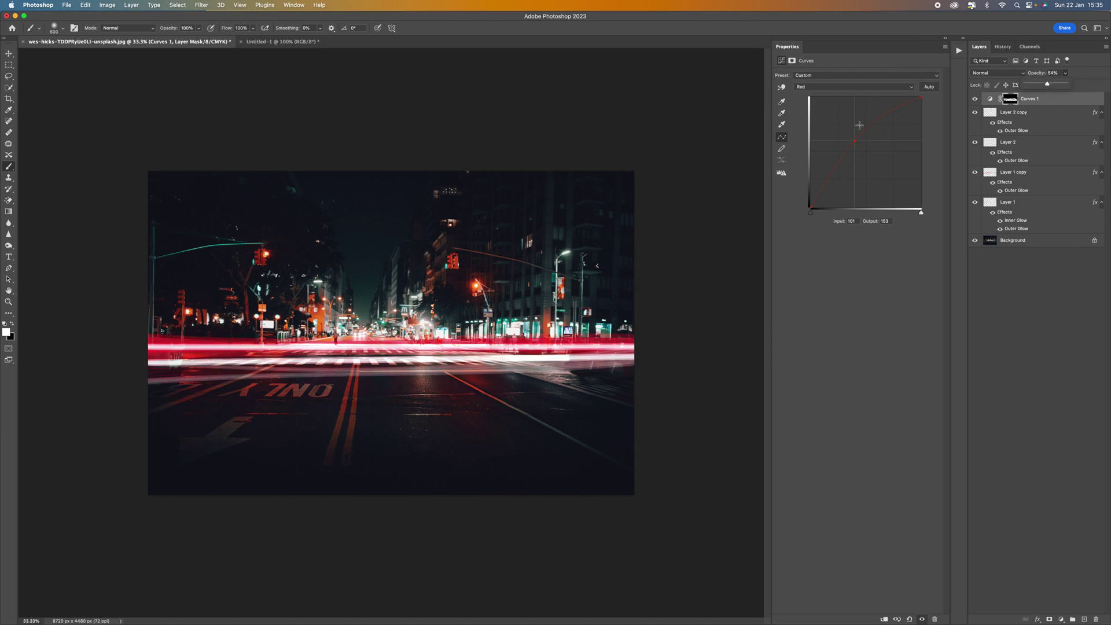
click(946, 40)
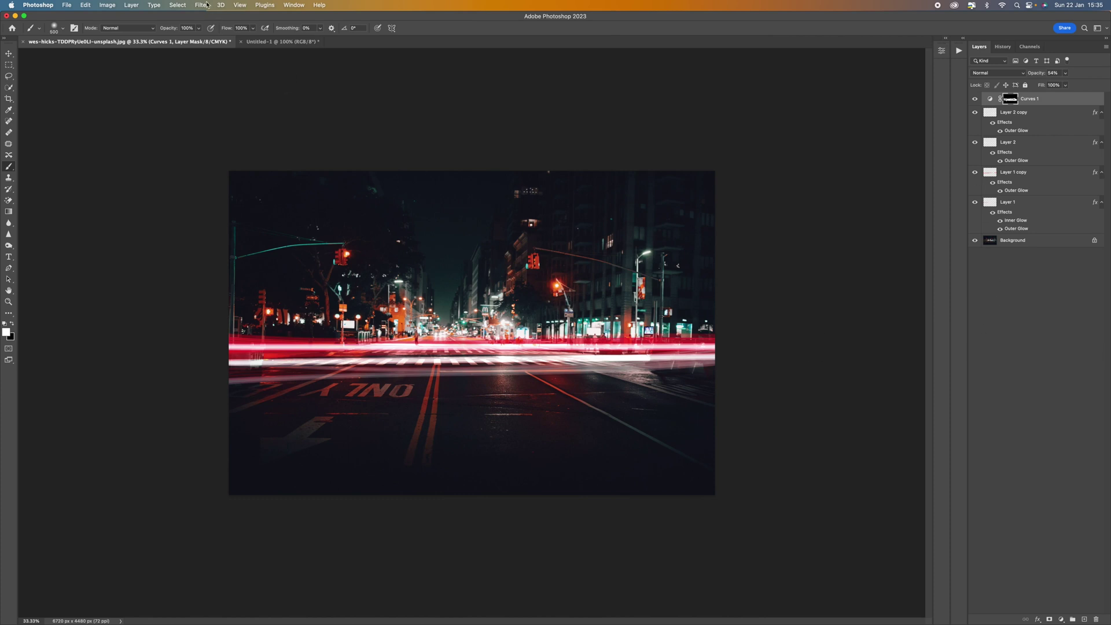
Apply Layer > Flatten Image to merge trails, glows and Curves into one Background.
click(130, 5)
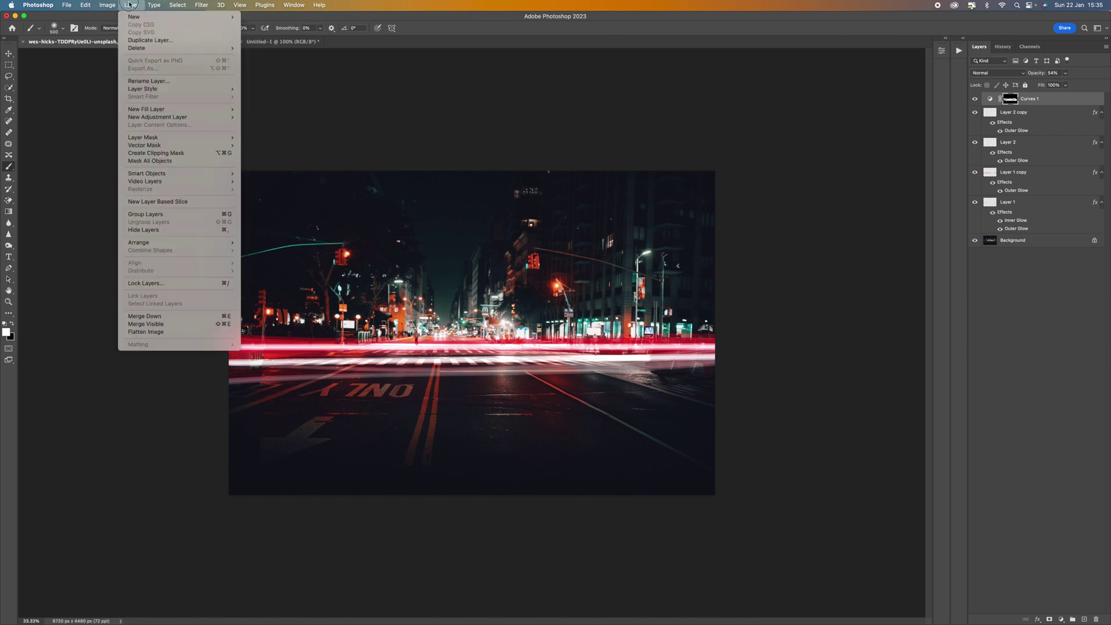
click(186, 337)
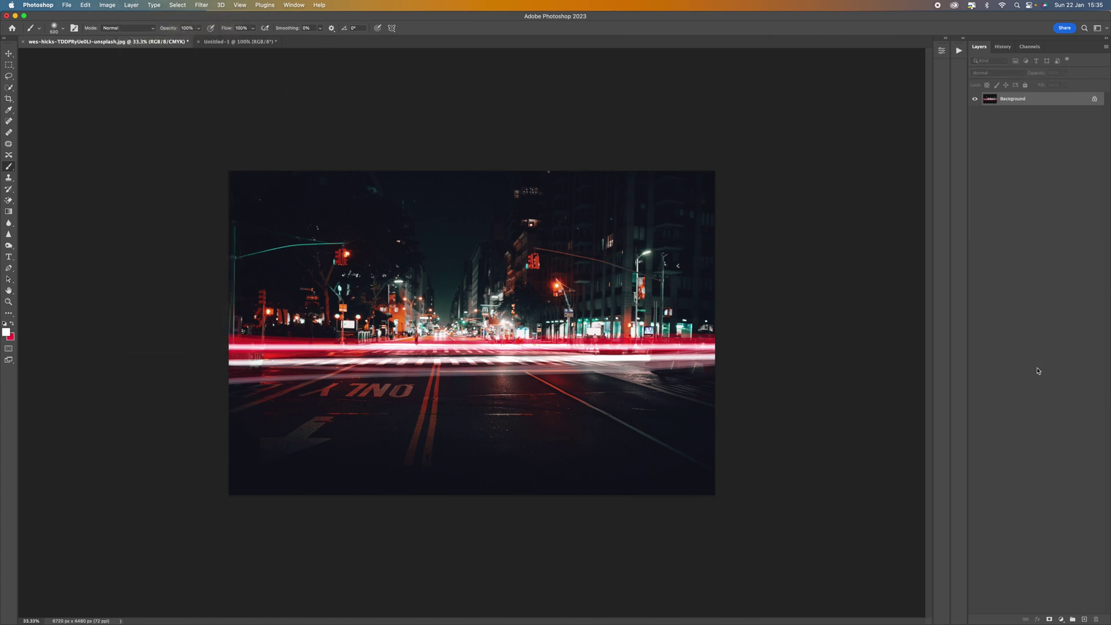